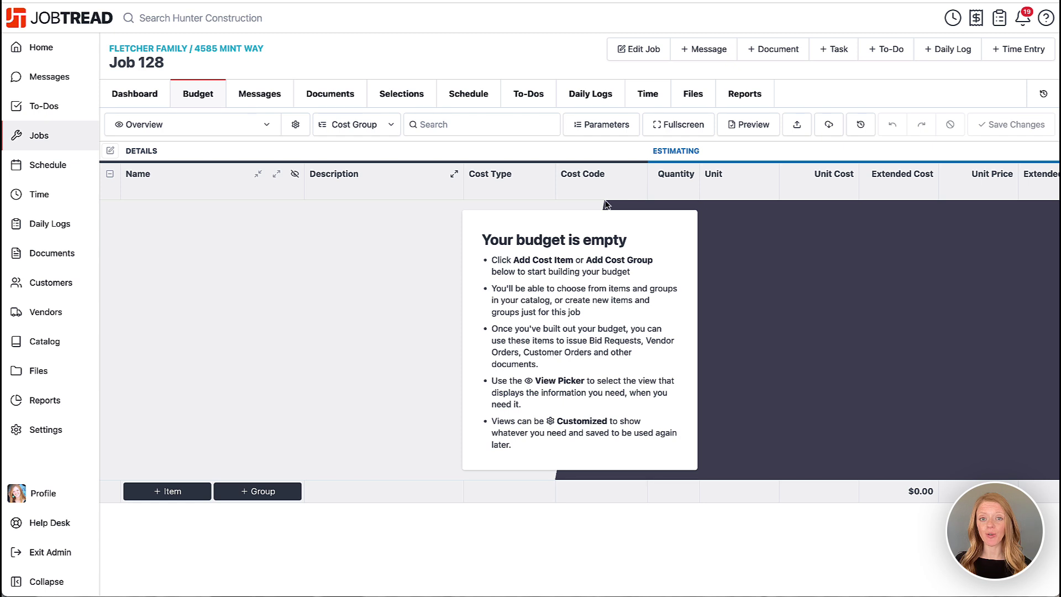
Review the columns available in the budget's Overview view settings and close the settings.
click(296, 127)
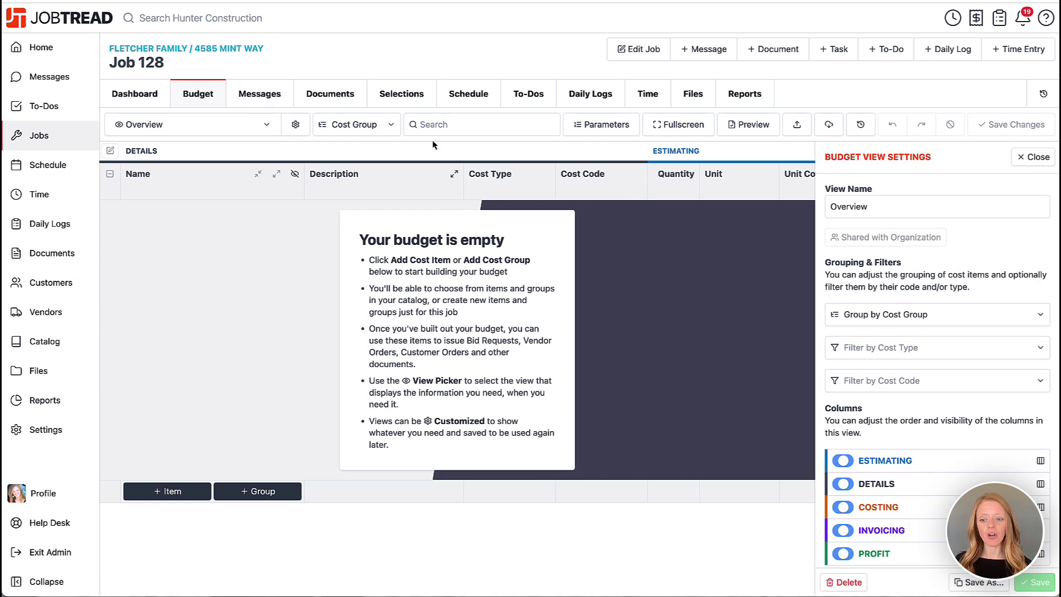
scroll(900, 413, down, 5)
scroll(900, 413, down, 3)
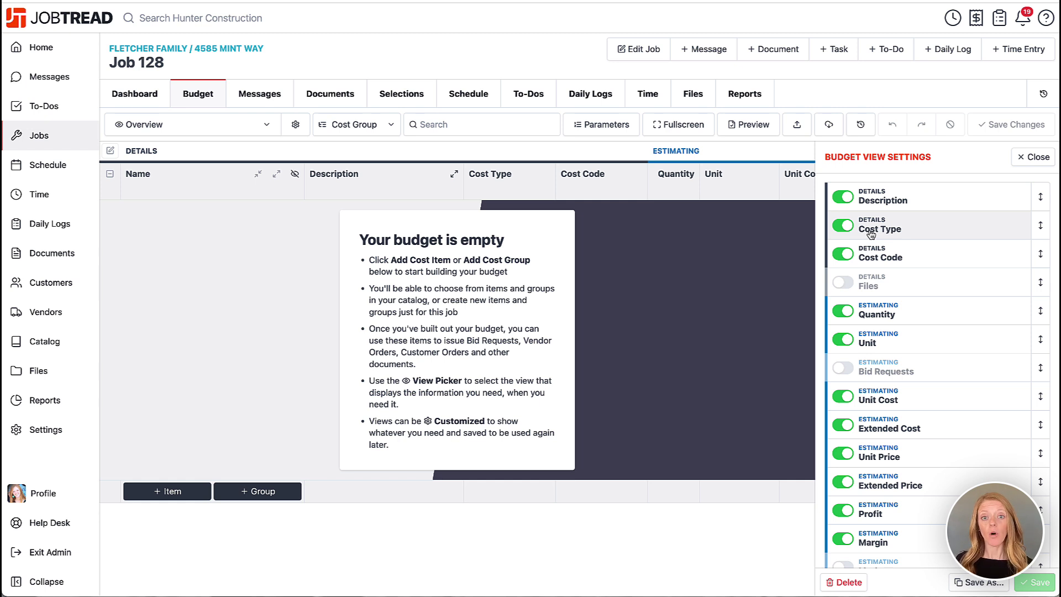
click(1032, 157)
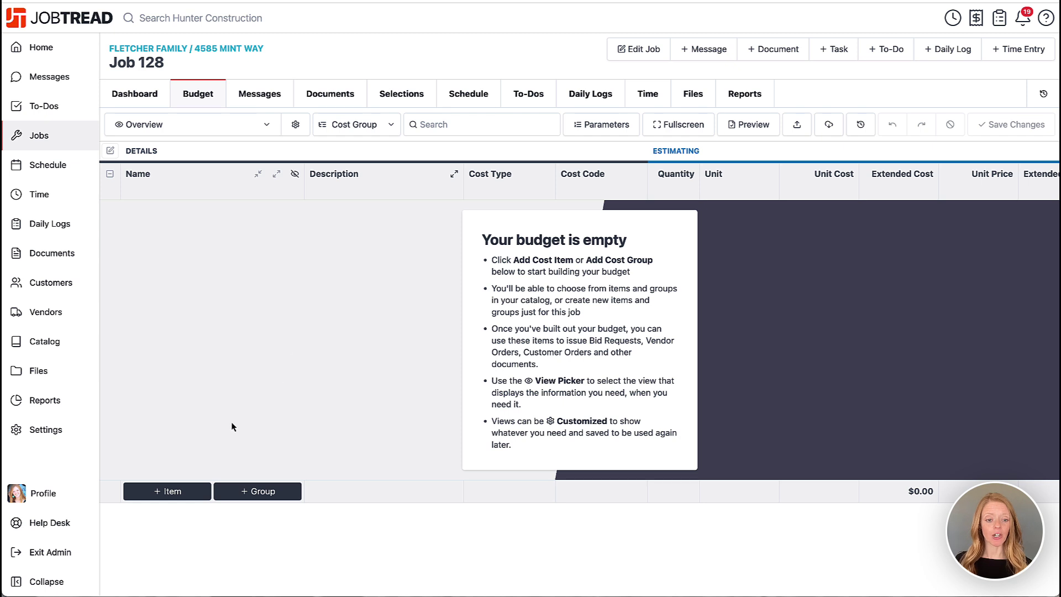
Add a new custom cost item named "Kitchen Remodel Permit" to the empty budget.
click(173, 491)
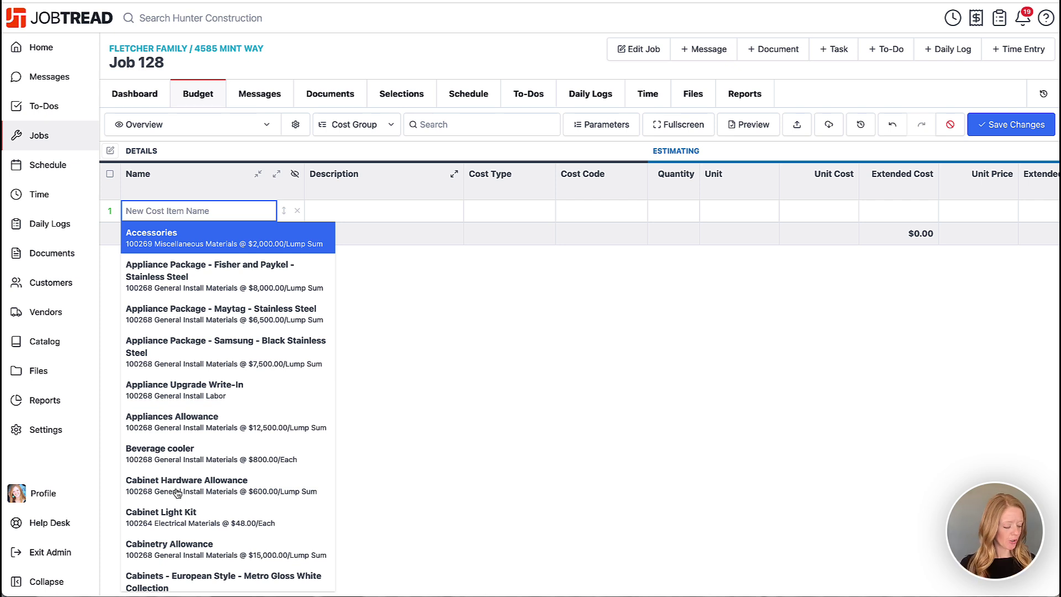
text(Kithc)
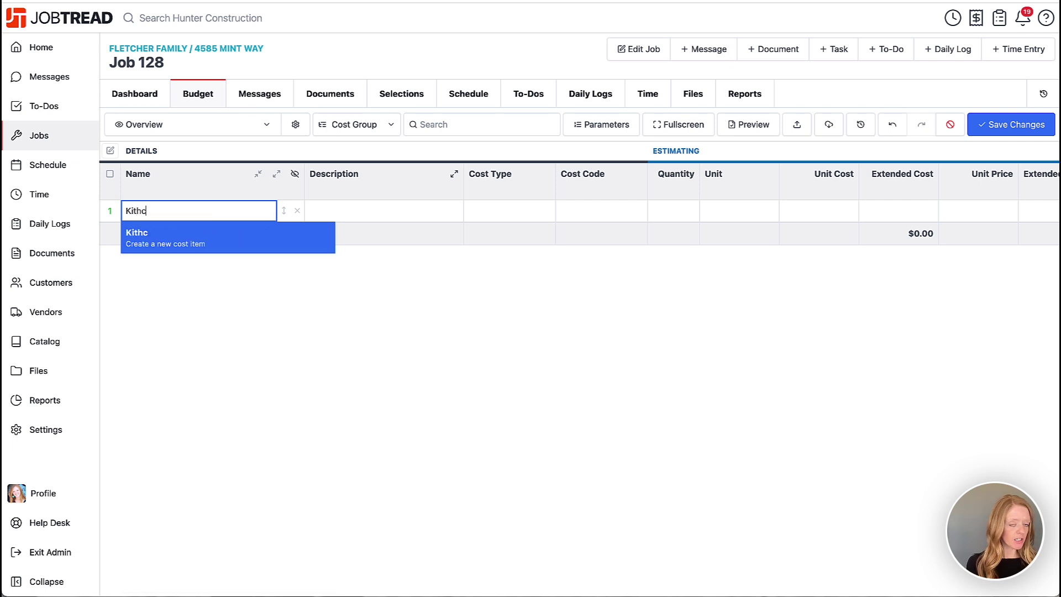
key(BackSpace)
key(BackSpace)
text(che)
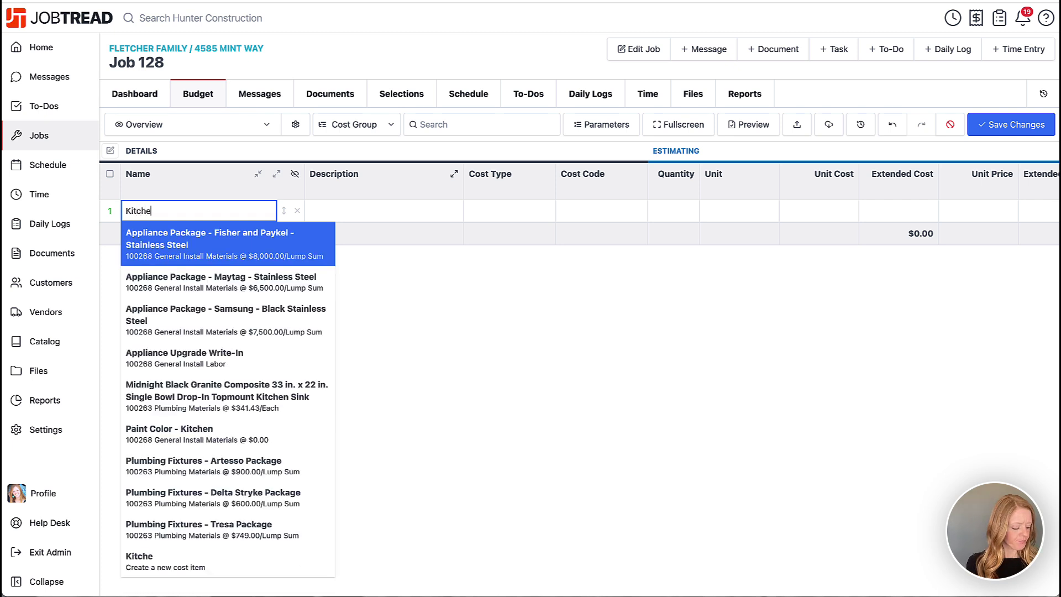
text(n Remodel Permit)
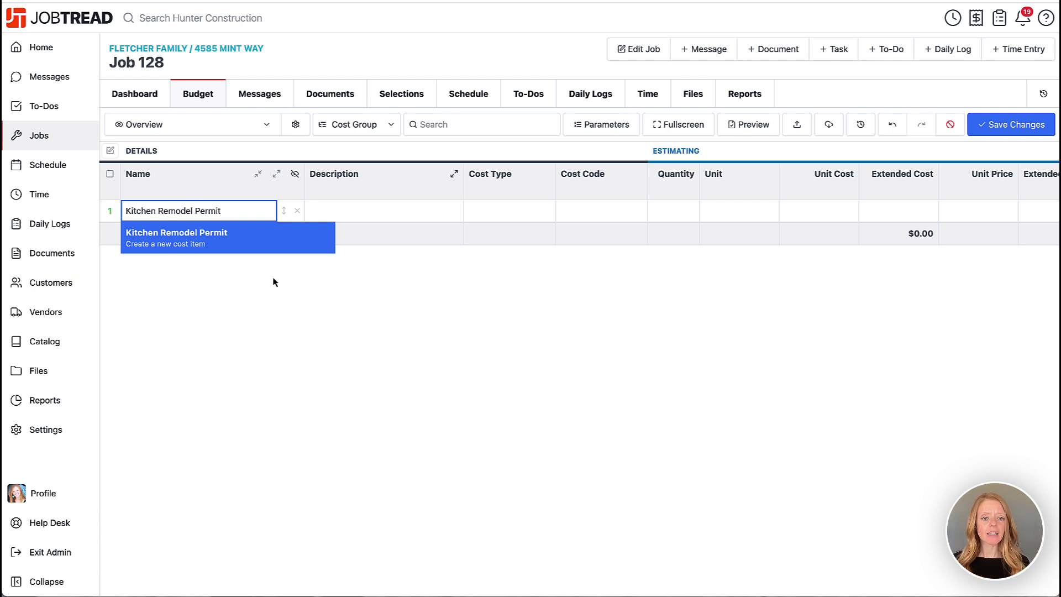
click(227, 241)
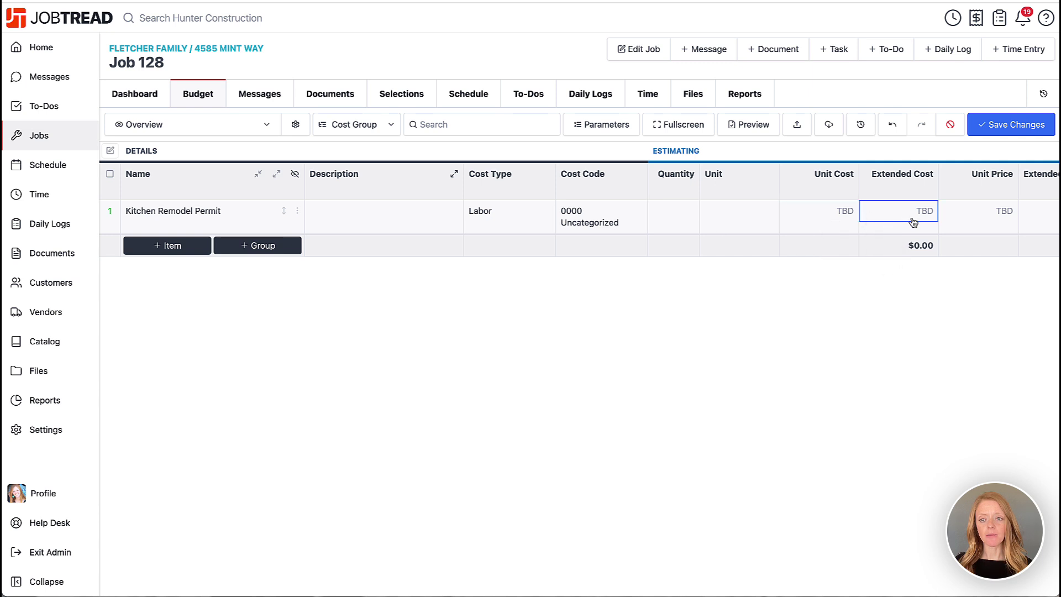
Enter "Issued by the City of Dallas." as the description of the Kitchen Remodel Permit item.
click(360, 206)
text(Iss)
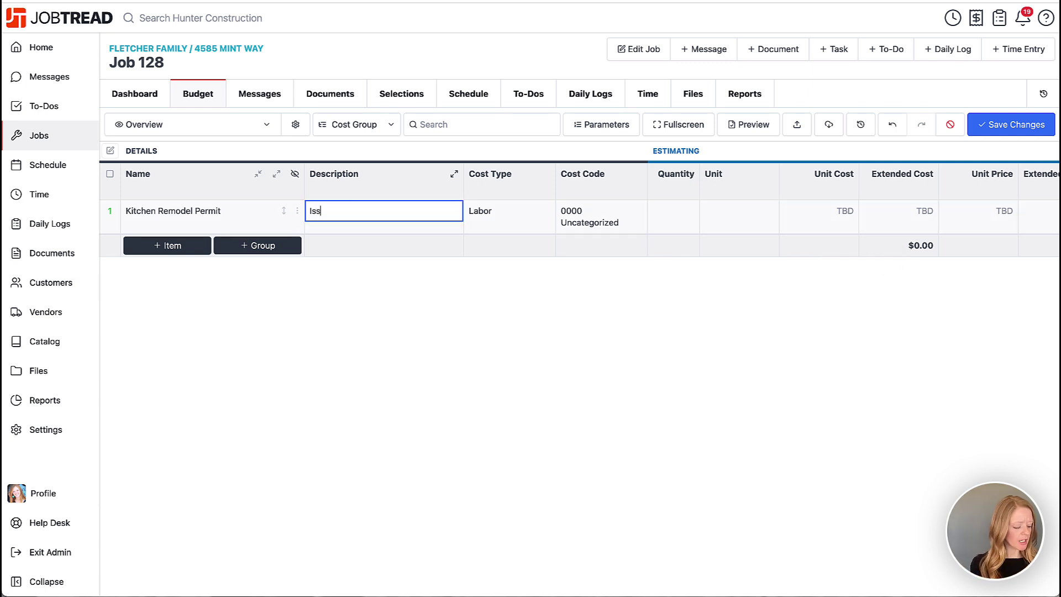
text(ued by the City of Dallas.)
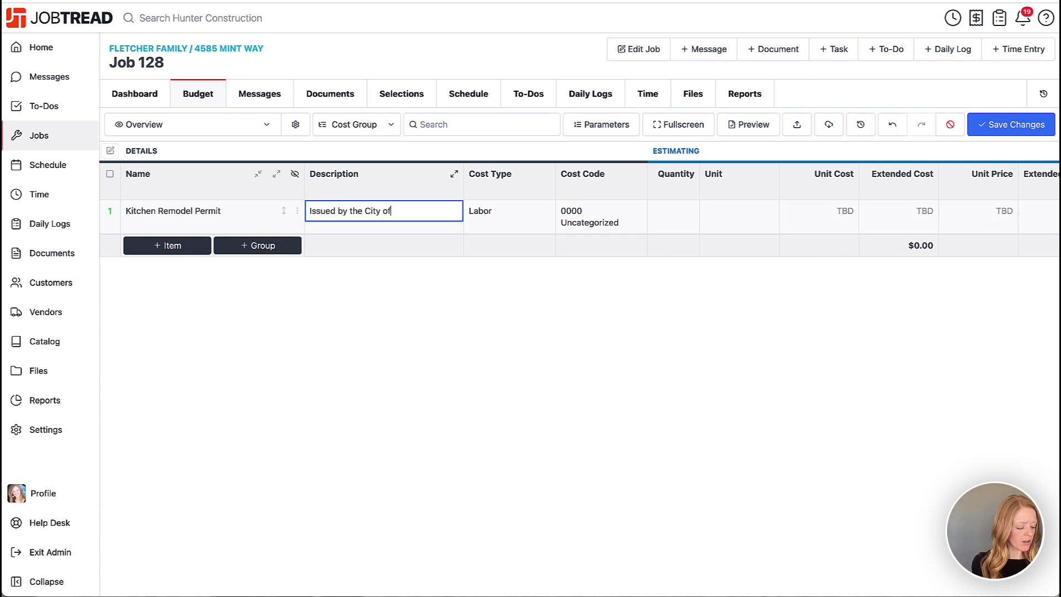
Set the Kitchen Remodel Permit's cost type to Other and its cost code to 100260 Planning.
click(484, 214)
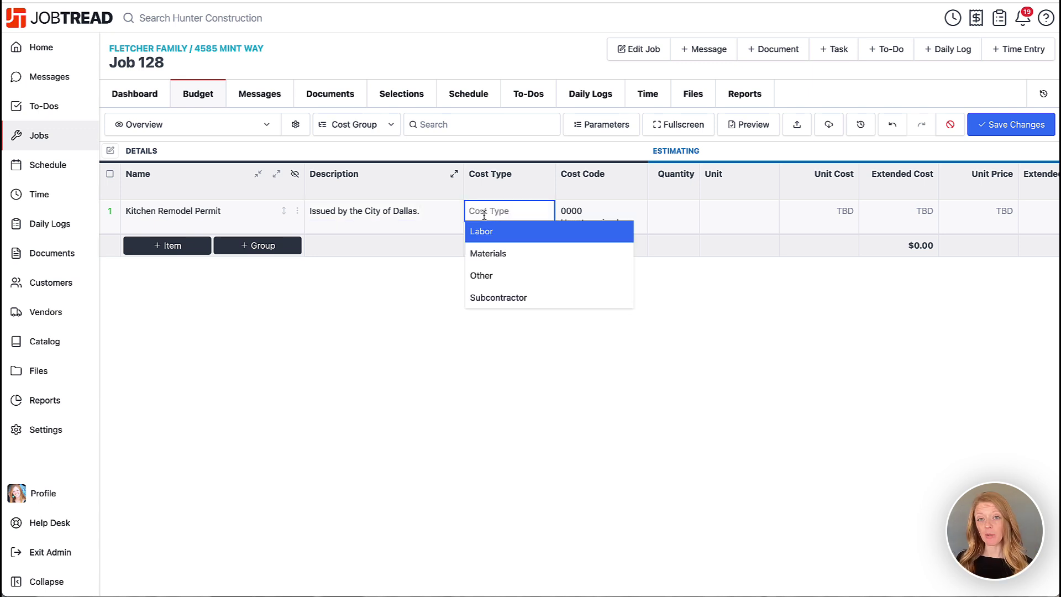
click(509, 280)
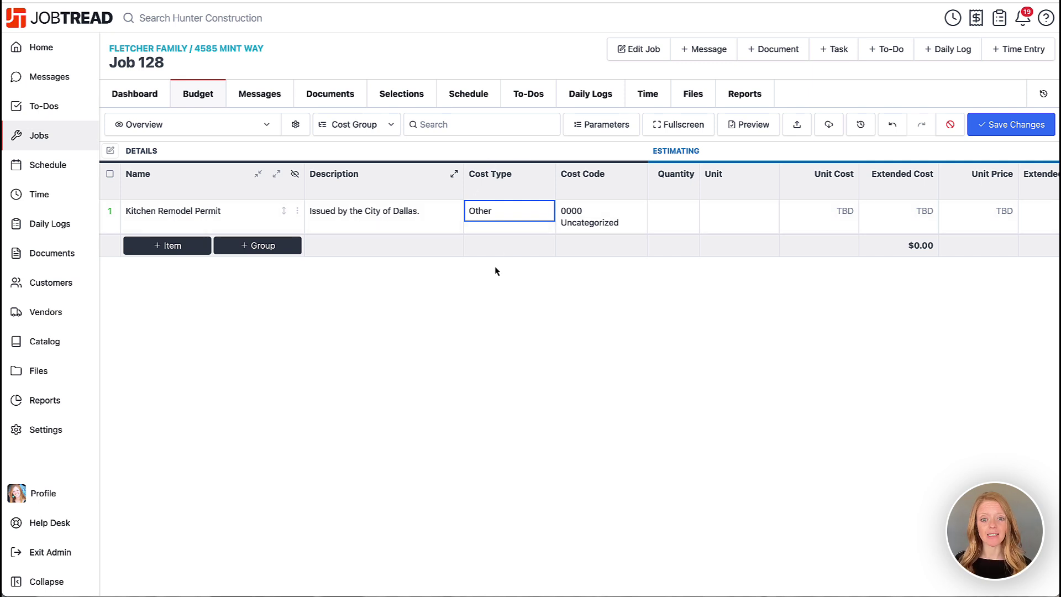
click(593, 218)
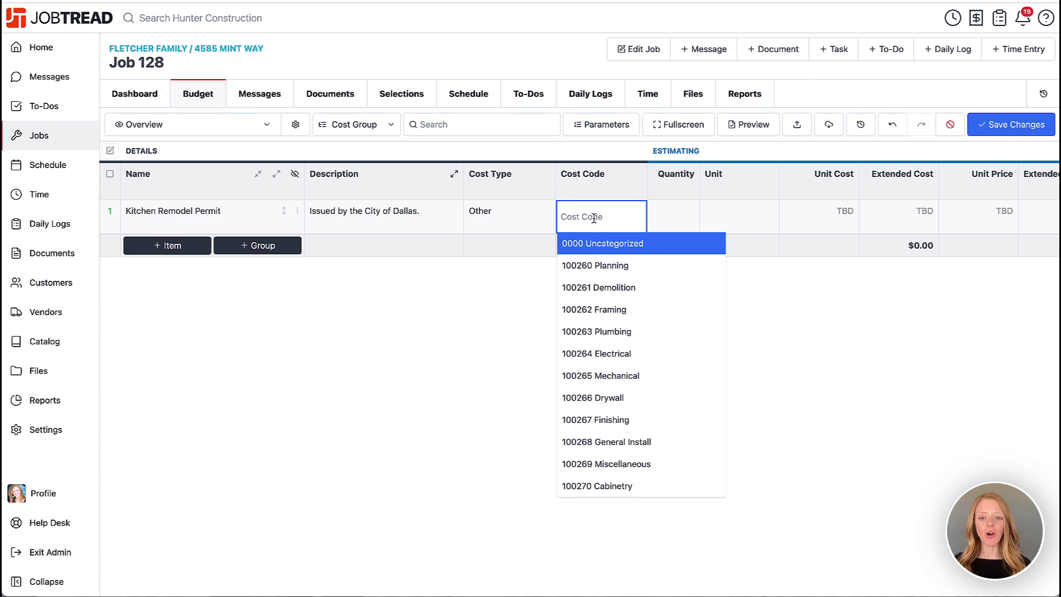
click(601, 265)
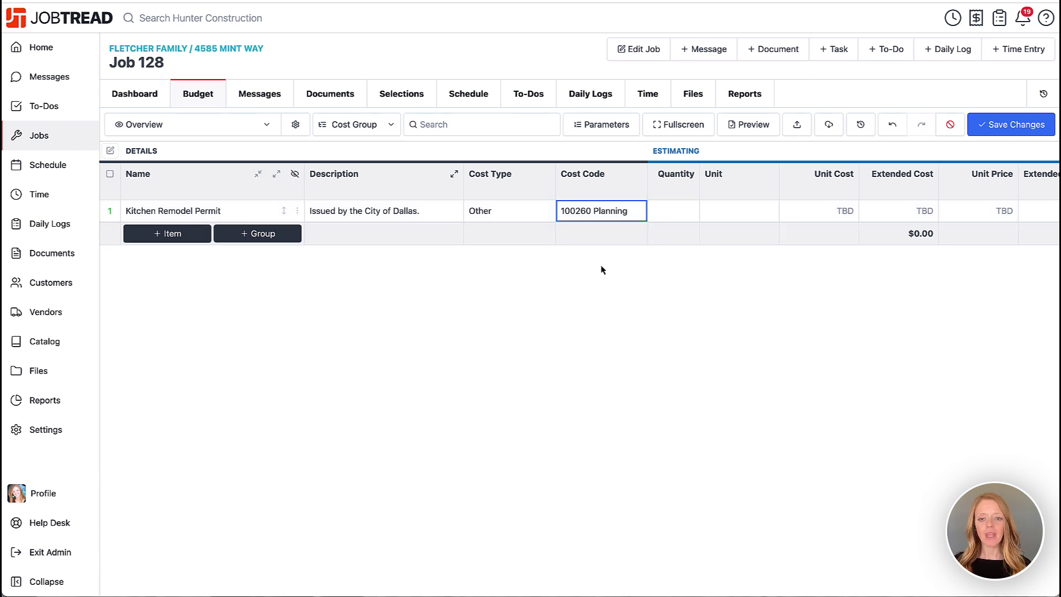
Set the Kitchen Remodel Permit's quantity to 1 and its unit to Each.
scroll(724, 227, right, 4)
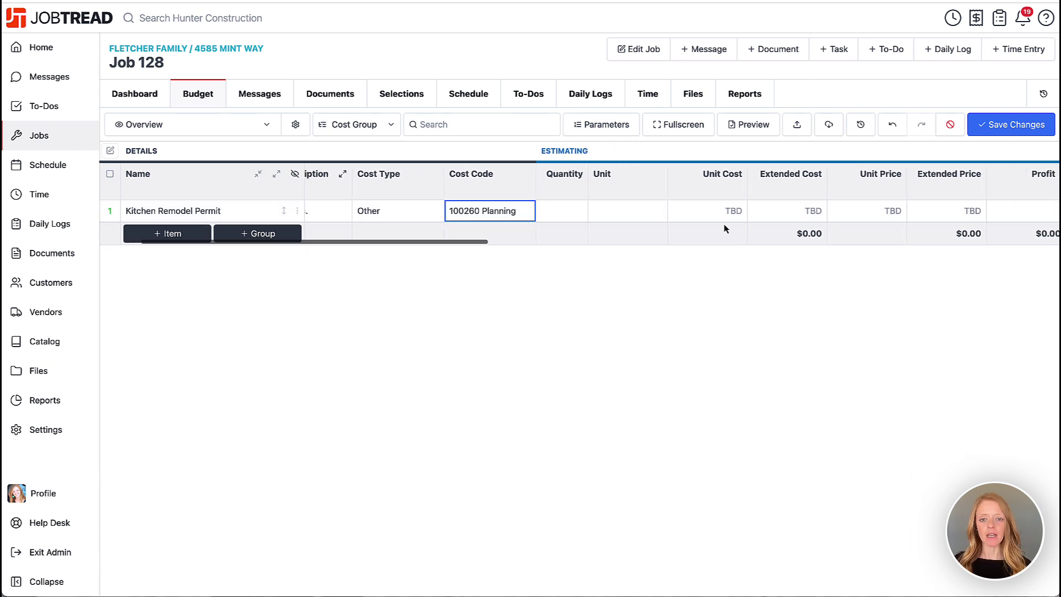
click(567, 220)
text(1)
click(596, 213)
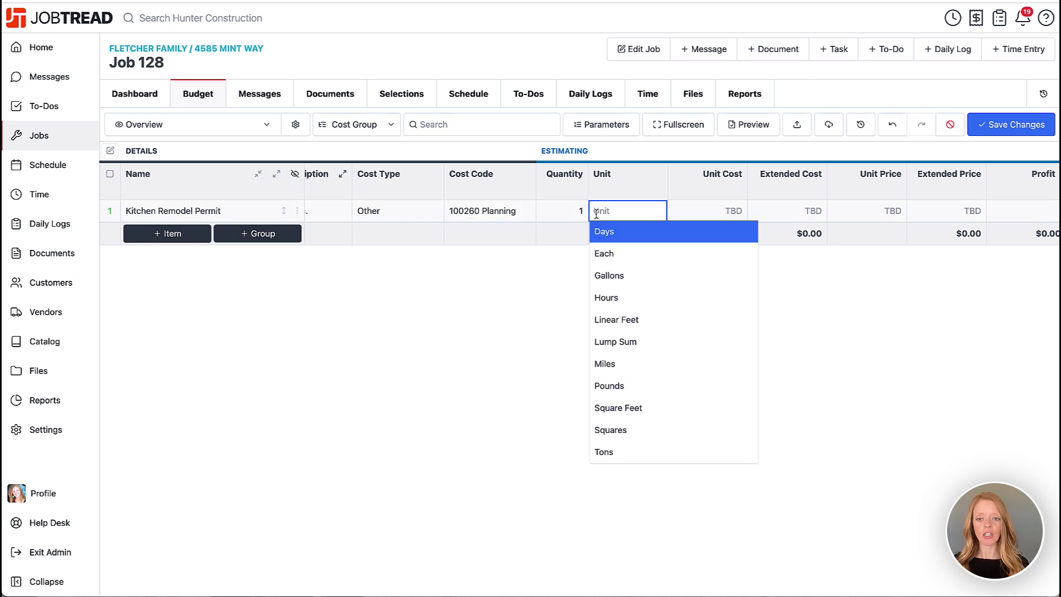
click(607, 253)
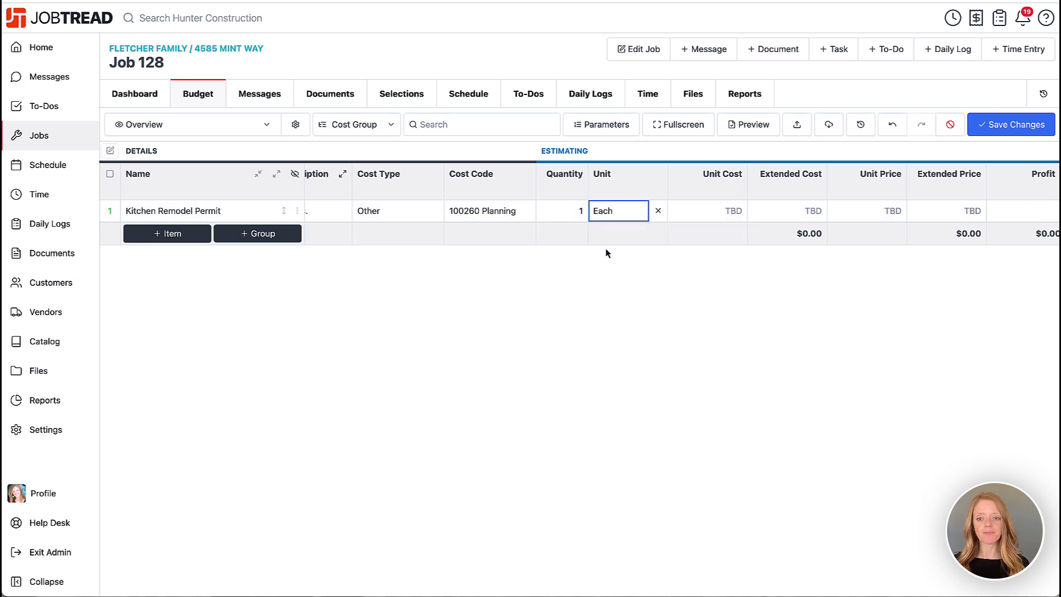
Set the Kitchen Remodel Permit's unit cost to 350 and check its resulting price, profit and margin.
click(710, 218)
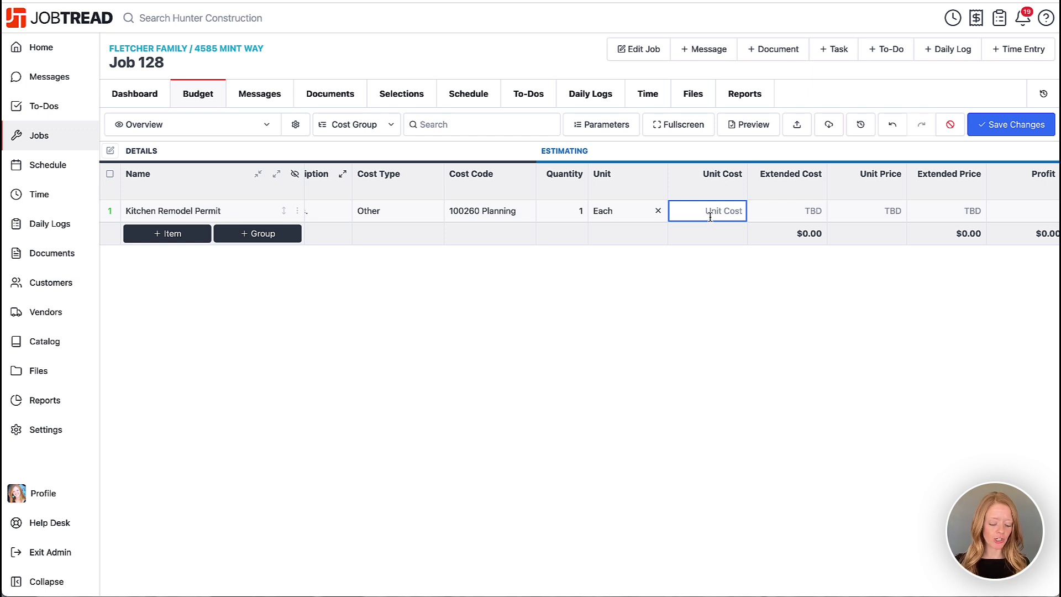
text(350)
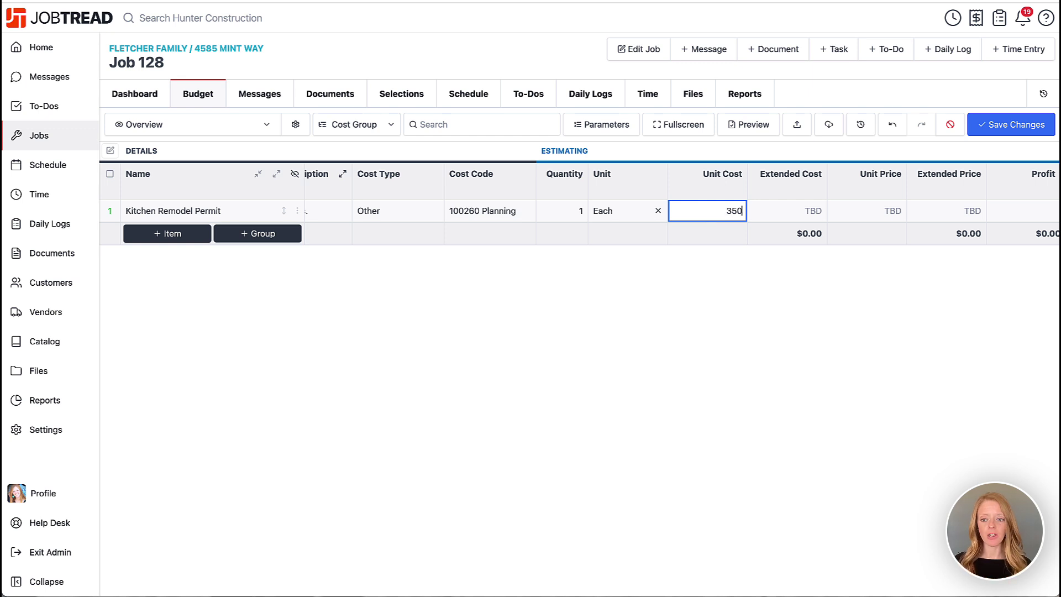
click(705, 268)
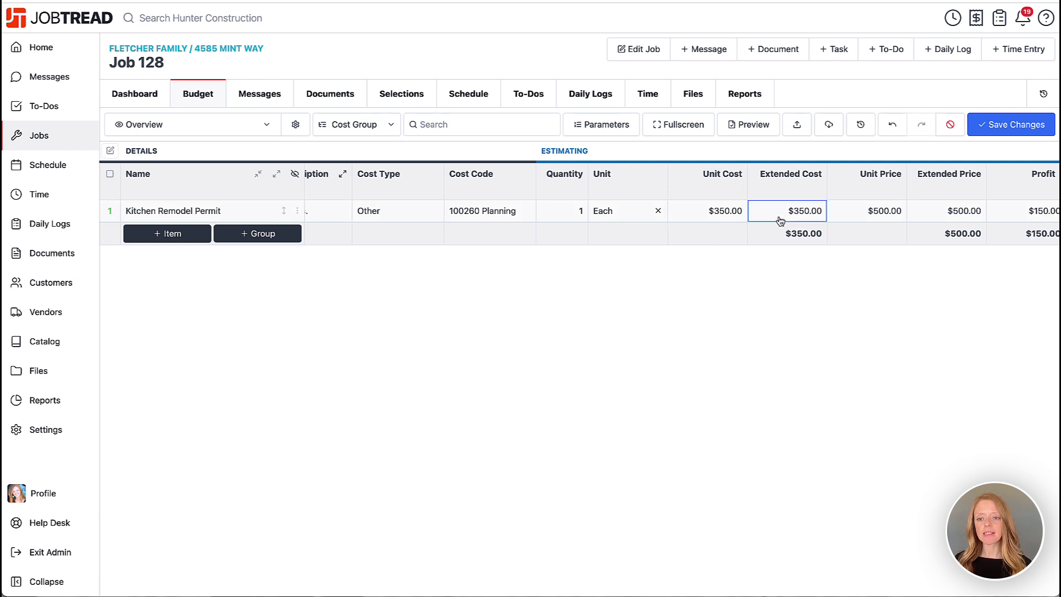
scroll(780, 218, right, 5)
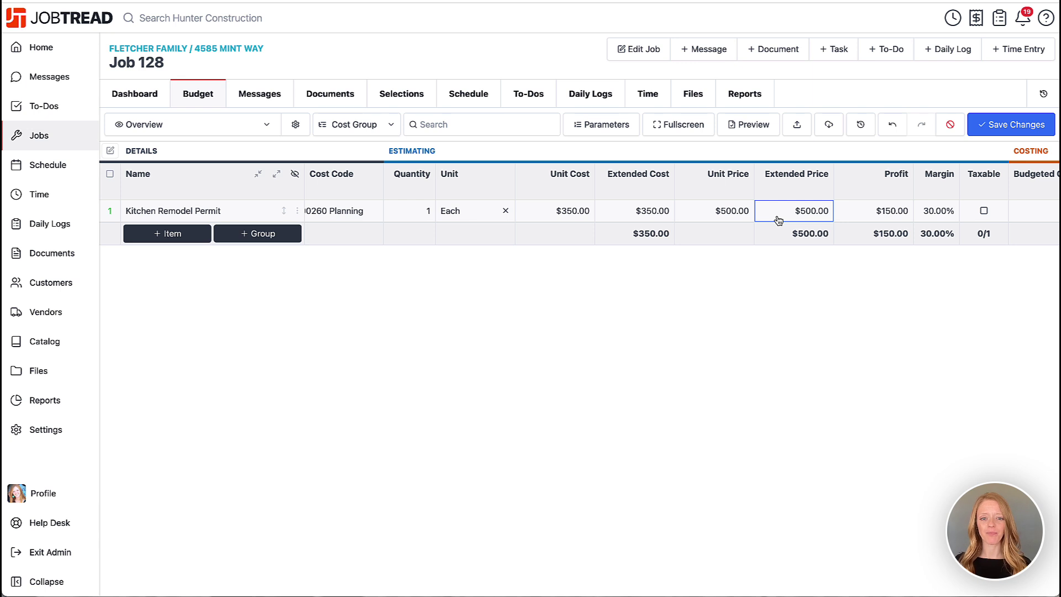
scroll(773, 216, left, 5)
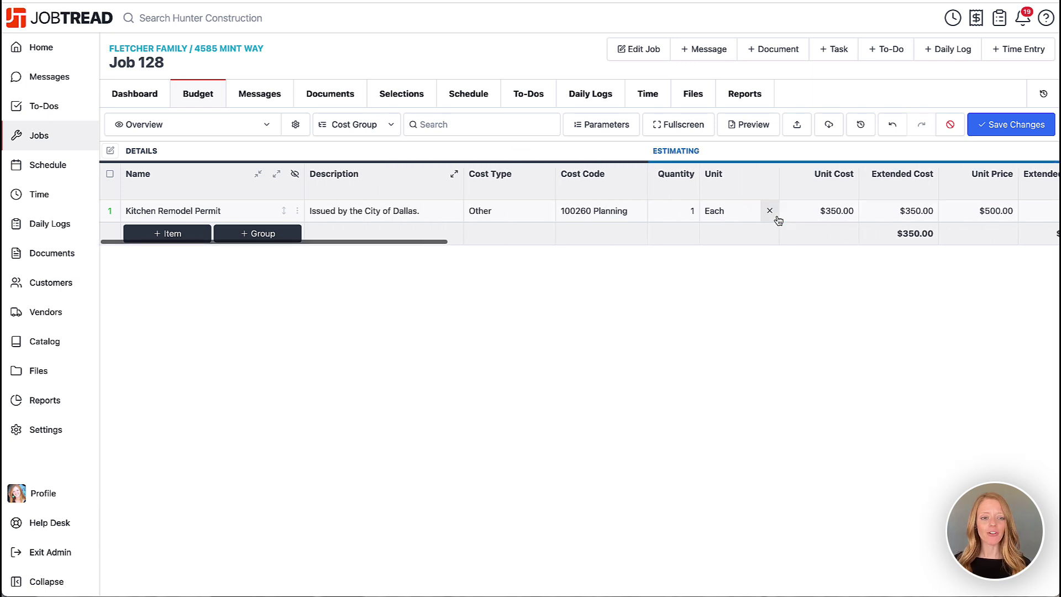
Add the existing catalog item "Walkthrough & Measurements" as the second cost item in the budget.
click(165, 234)
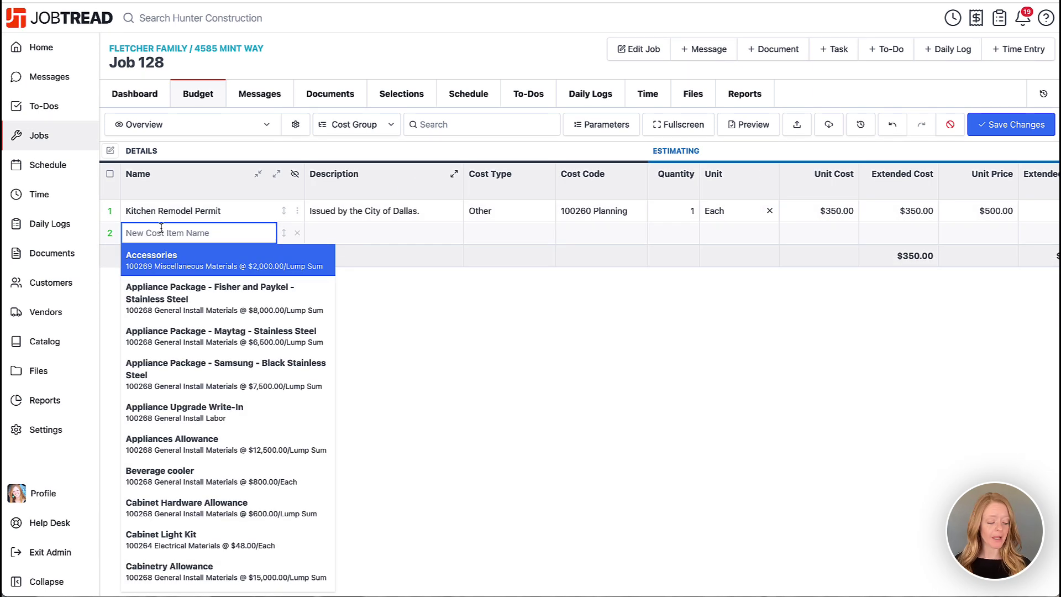
text(walk)
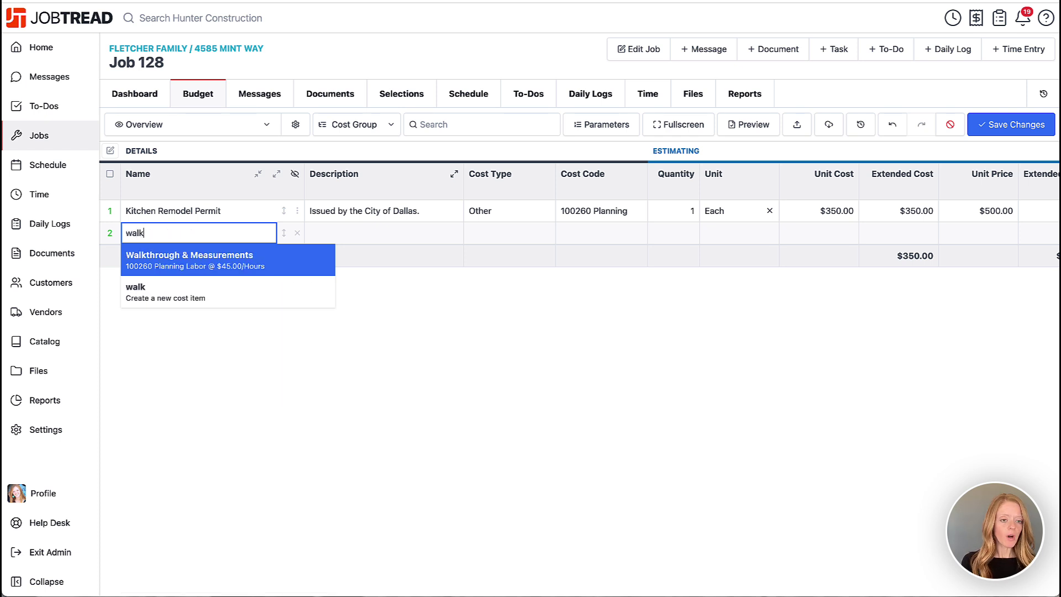
click(176, 265)
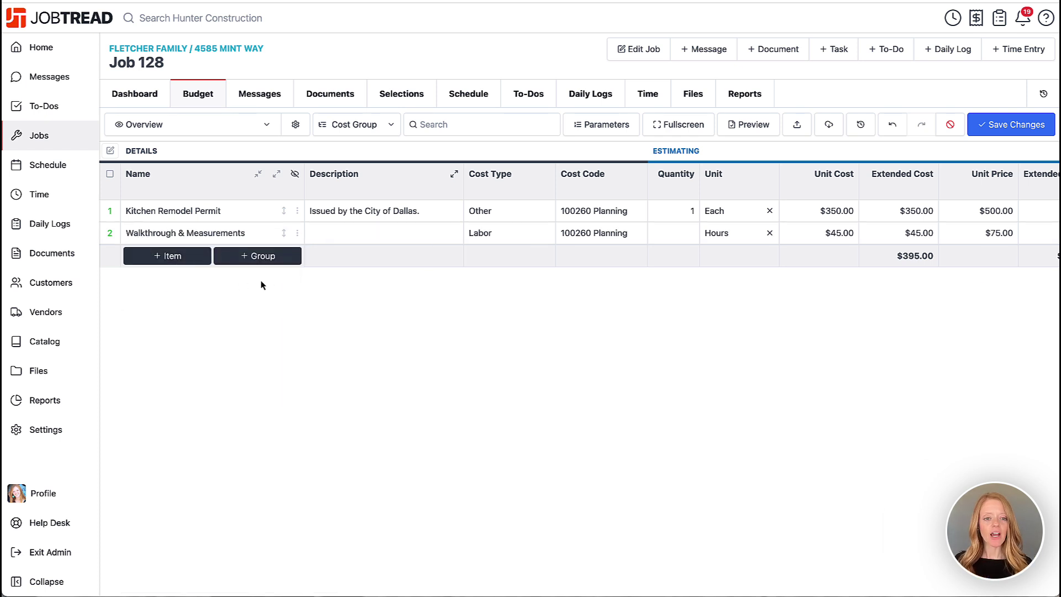
click(245, 232)
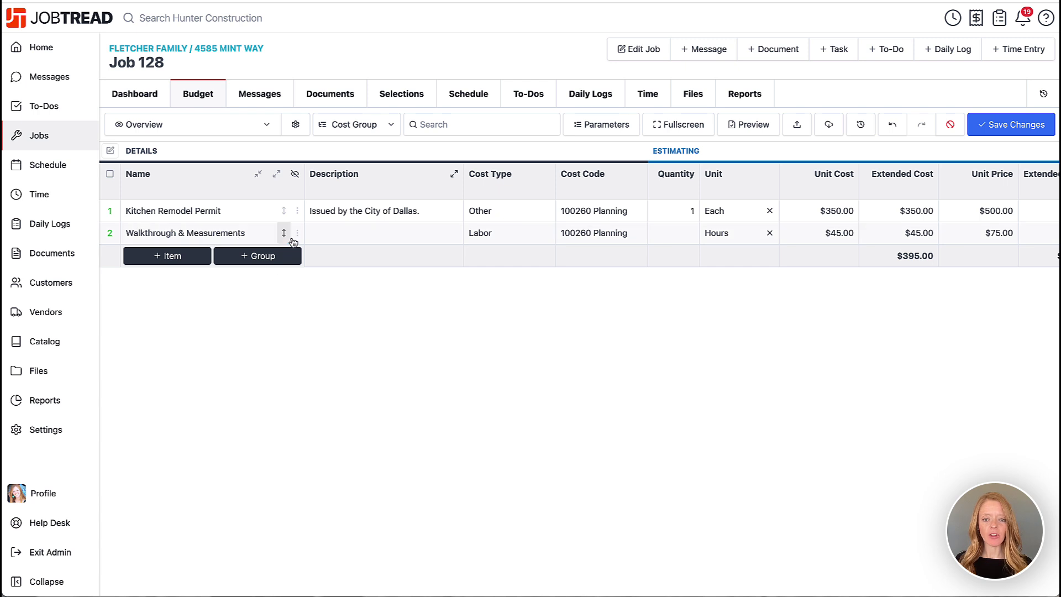
click(580, 236)
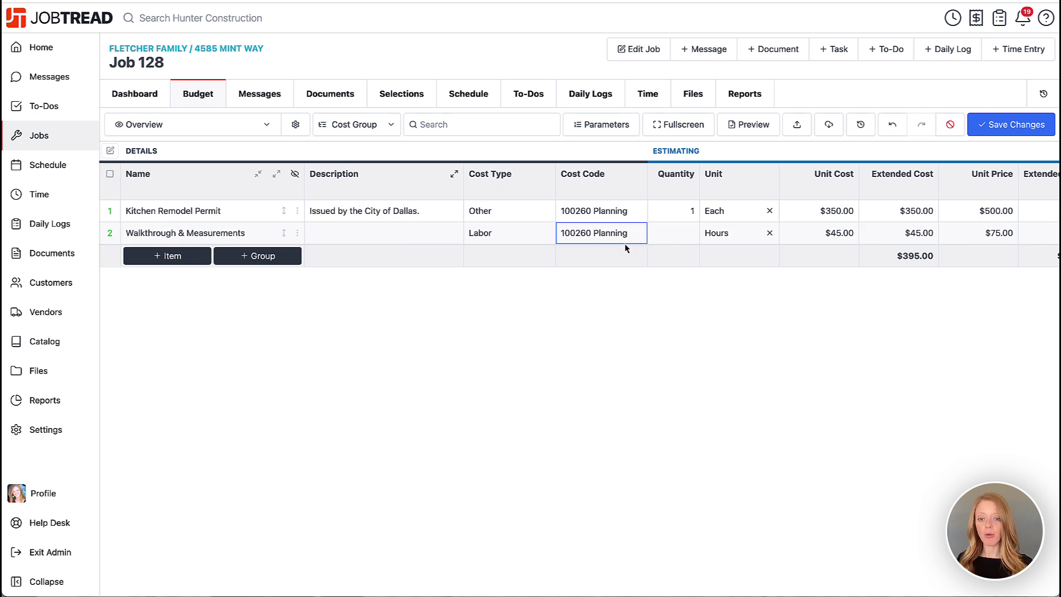
click(675, 240)
click(845, 239)
click(997, 238)
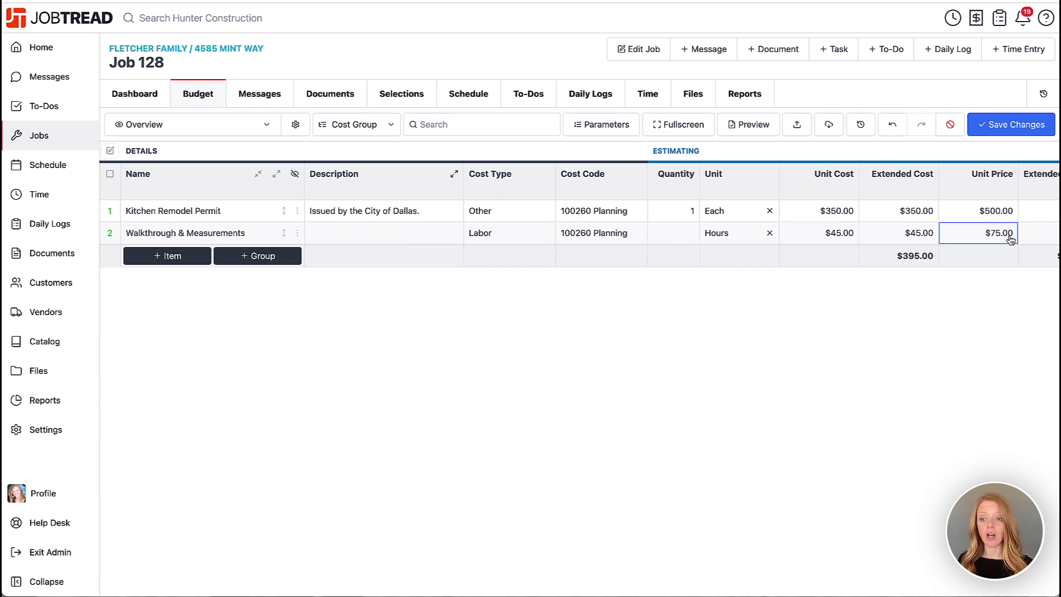
click(876, 419)
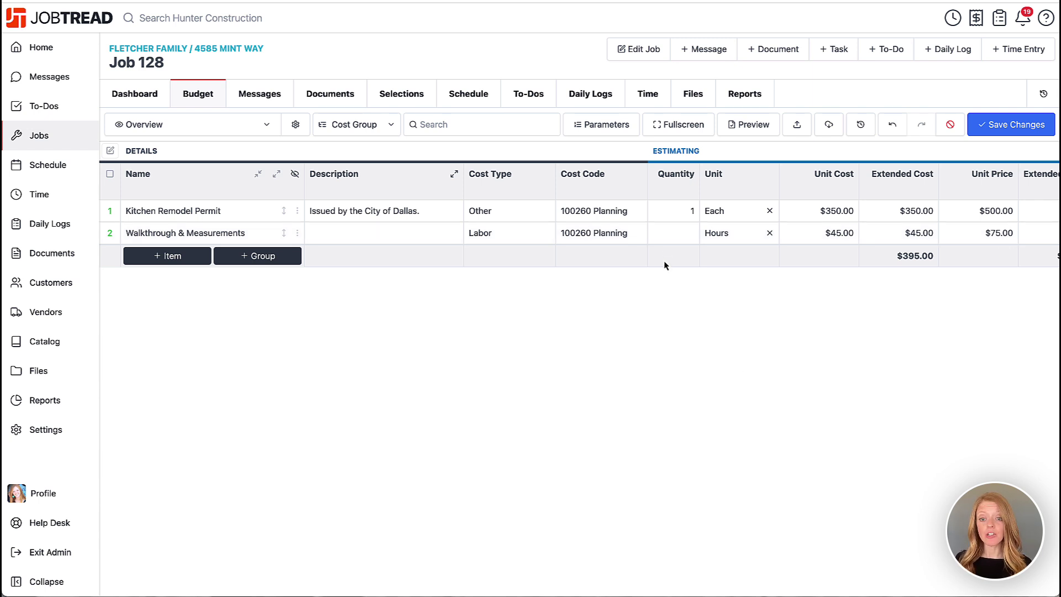
Set the Walkthrough & Measurements quantity to 2 hours and check its extended price, profit and margin.
click(668, 238)
click(667, 235)
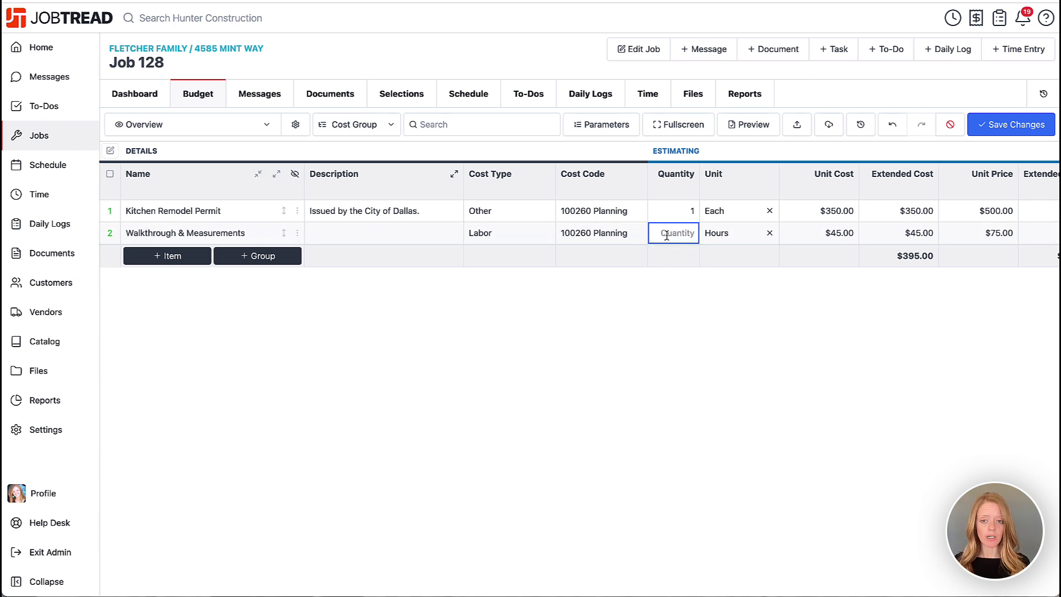
text(2)
click(678, 285)
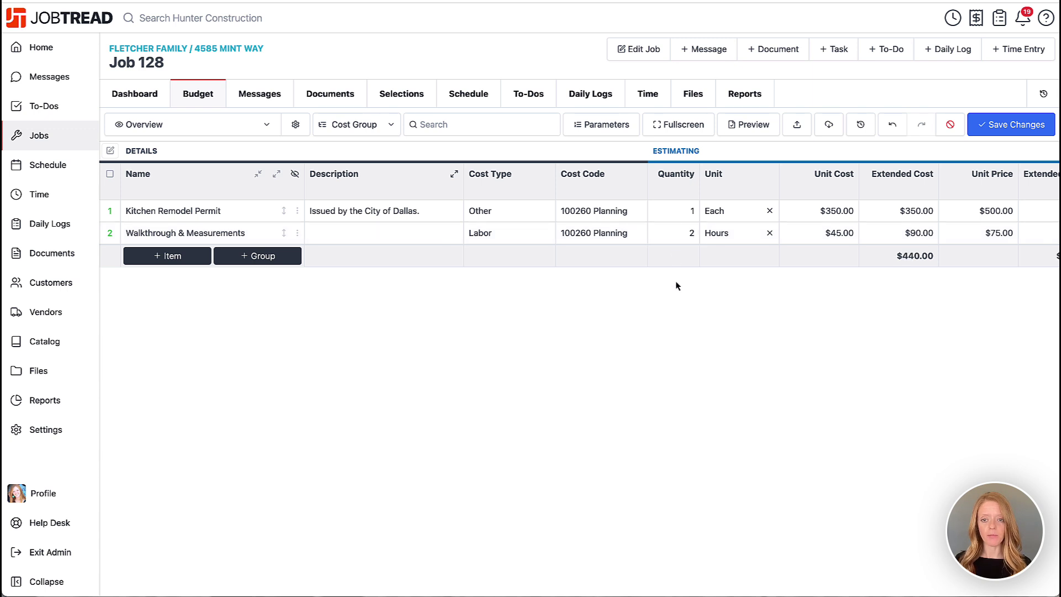
click(693, 237)
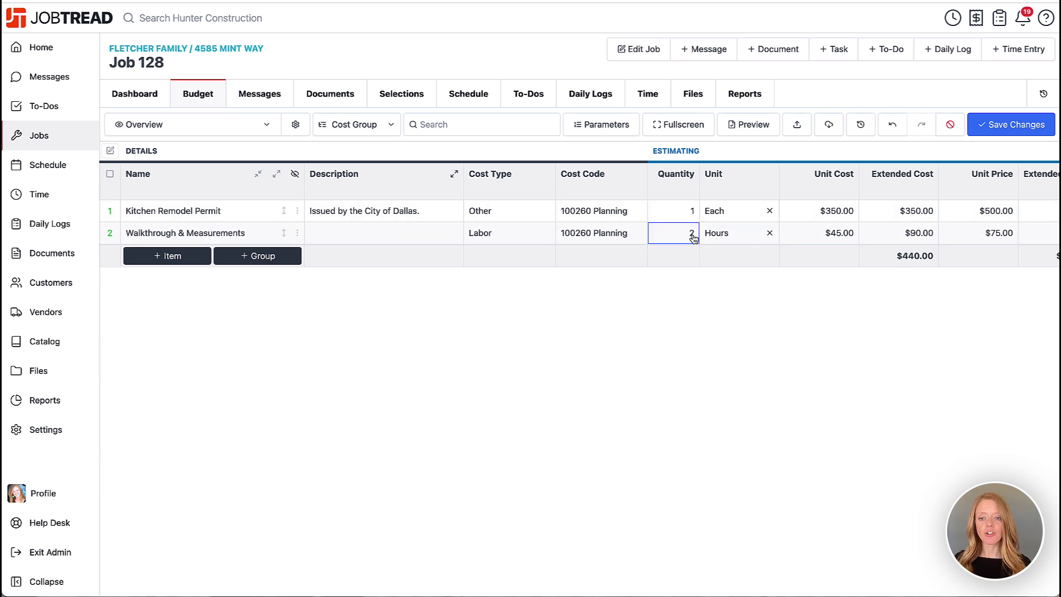
scroll(693, 237, right, 5)
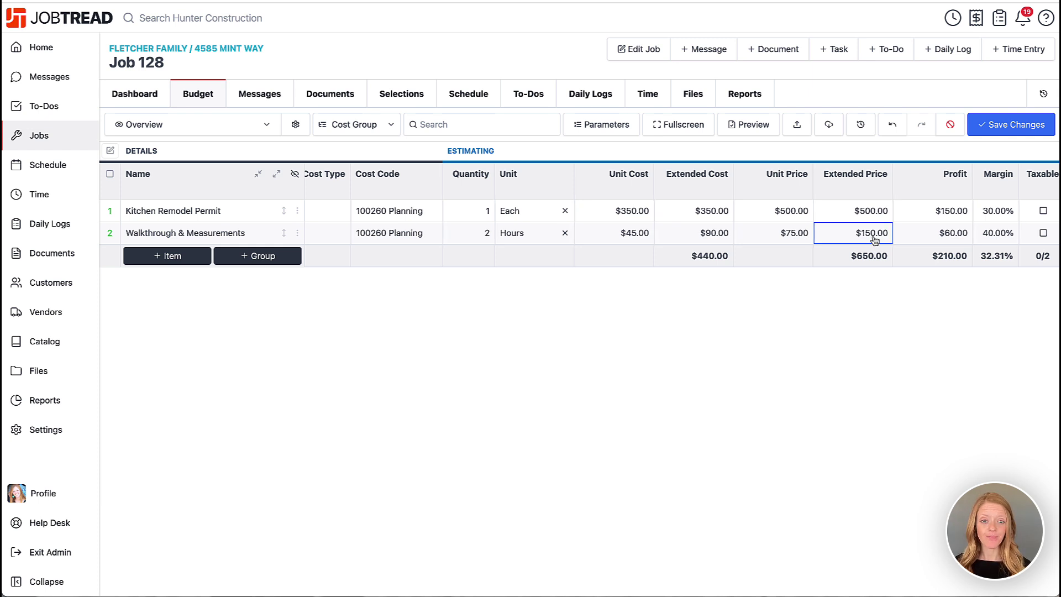
scroll(865, 238, left, 4)
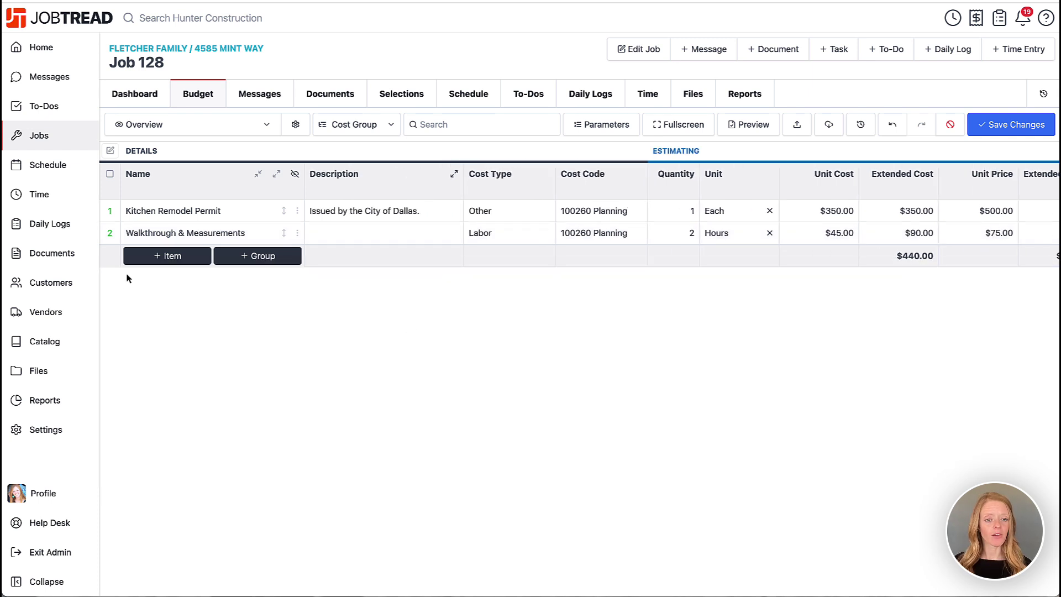
Add the existing catalog item "Design Remodel Fee" as the third cost item in the budget and review its full description.
click(140, 254)
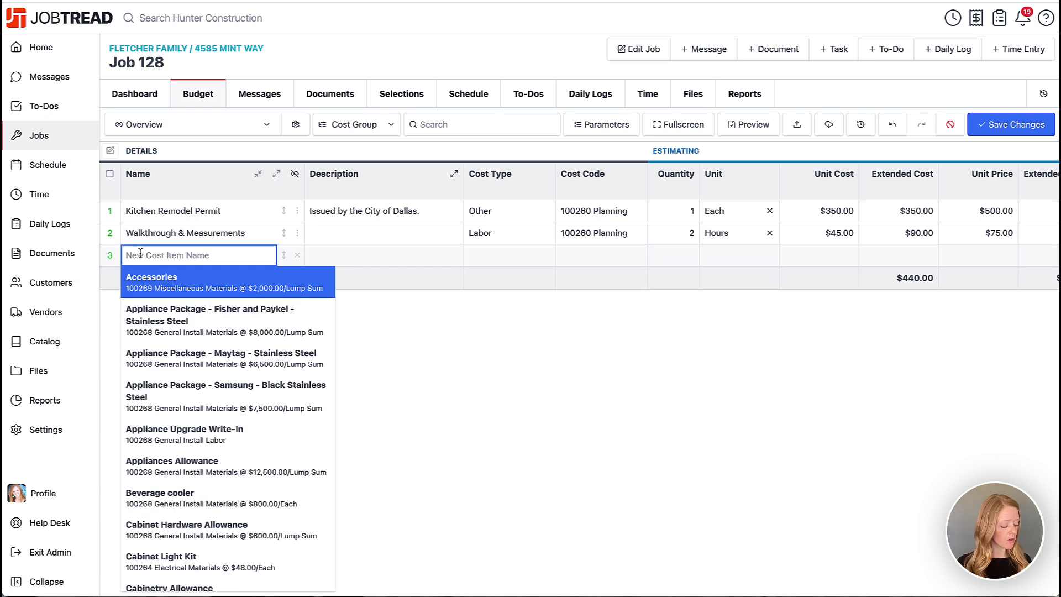
text(design fee)
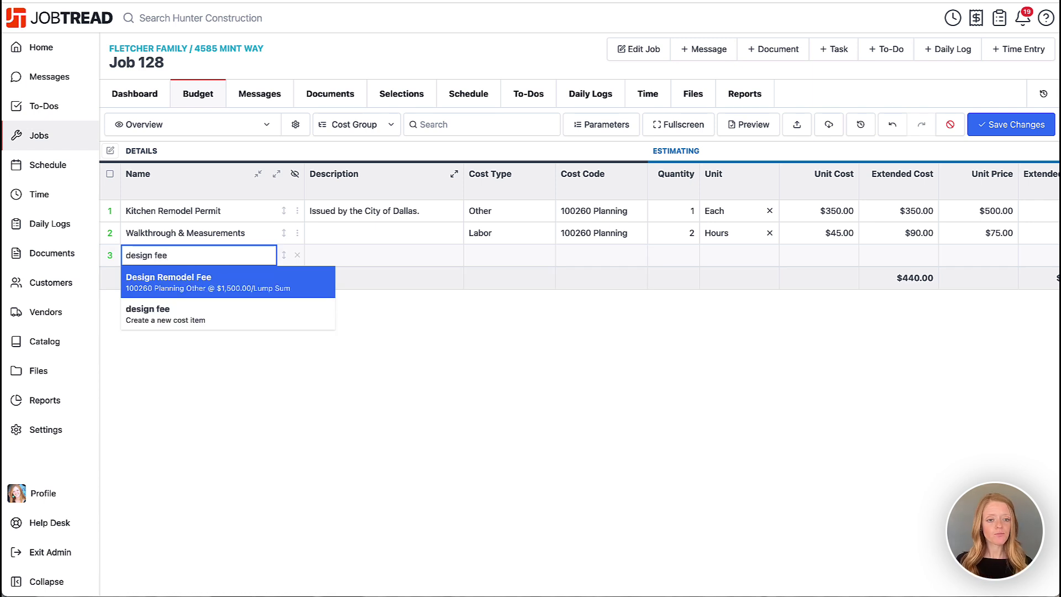
click(213, 290)
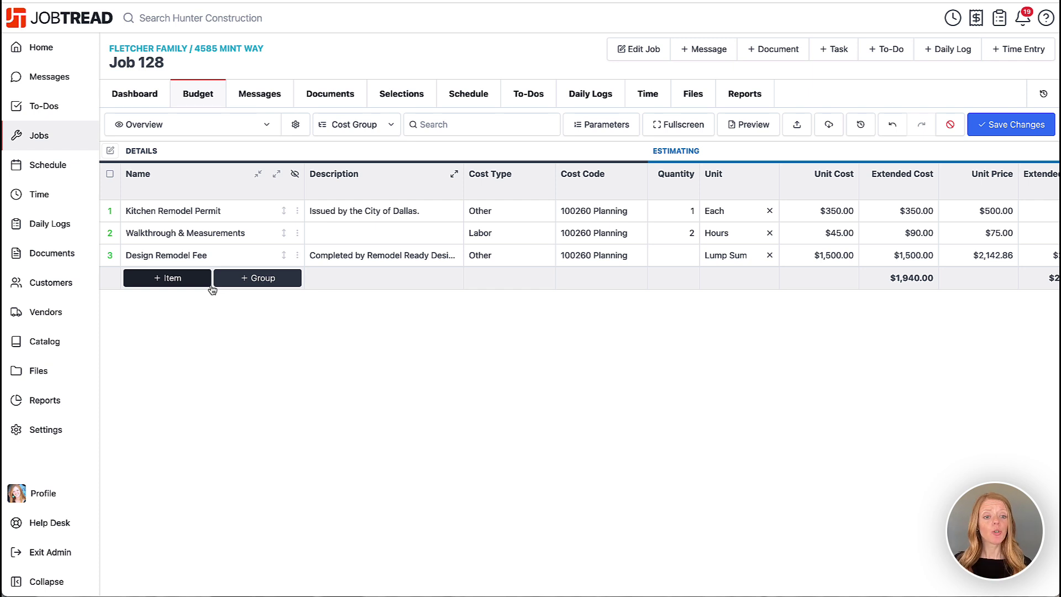
click(210, 259)
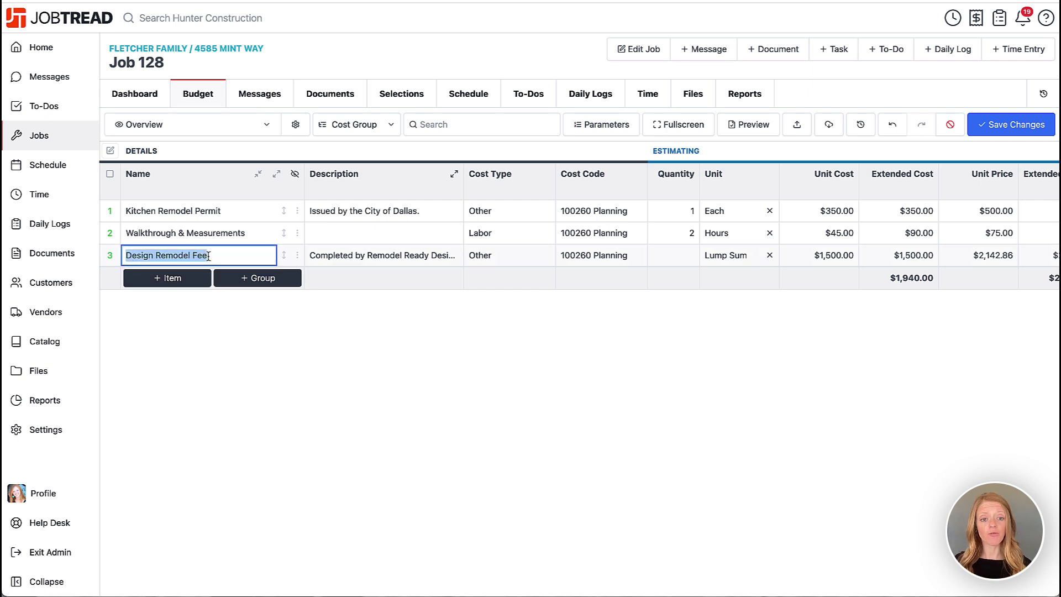
double_click(340, 259)
click(381, 270)
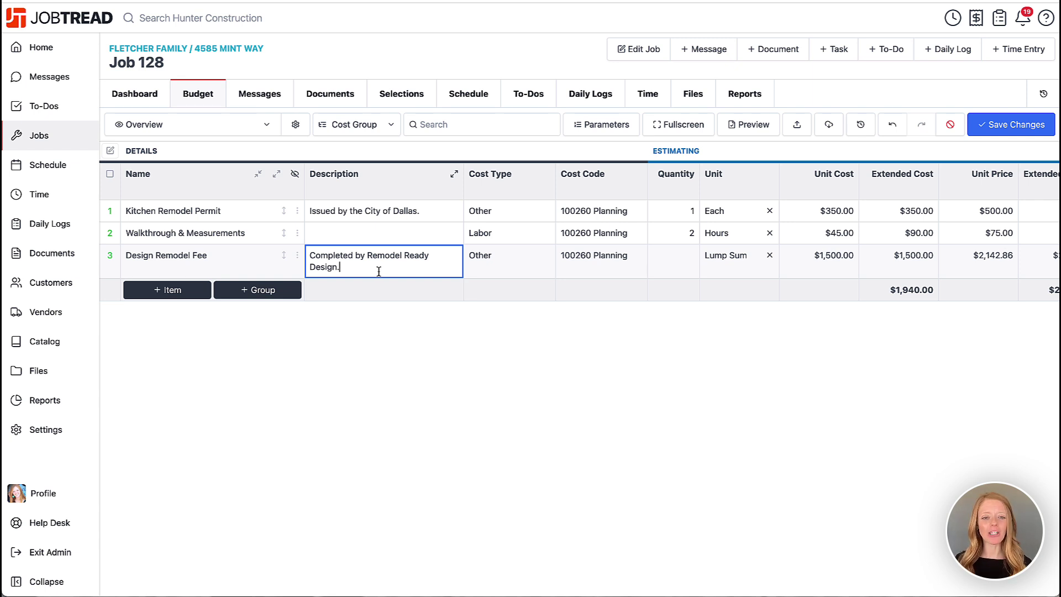
Set the Design Remodel Fee's quantity to 1.
click(676, 263)
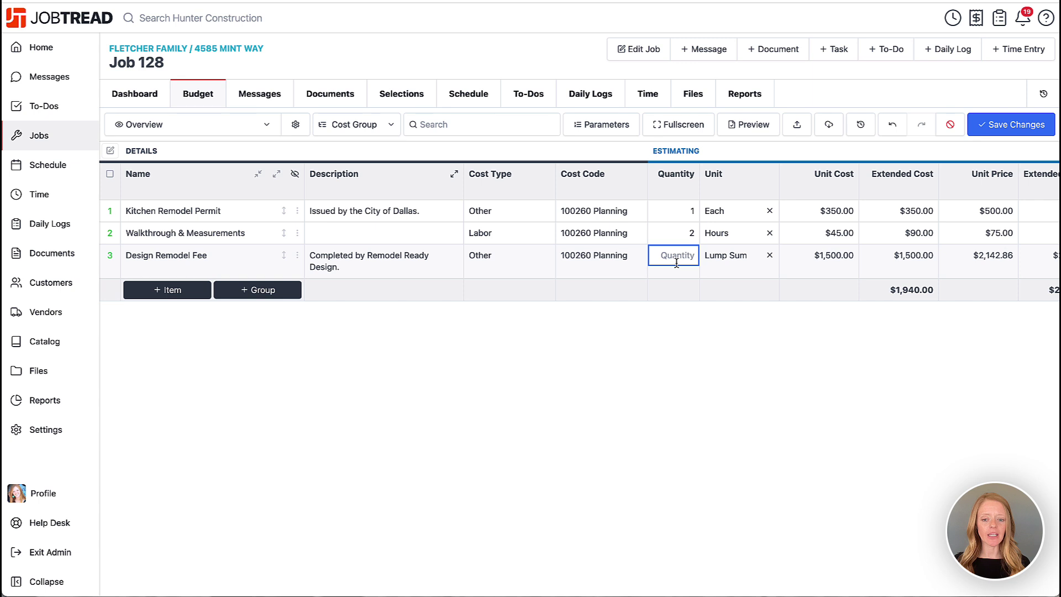
text(1)
scroll(679, 268, right, 1)
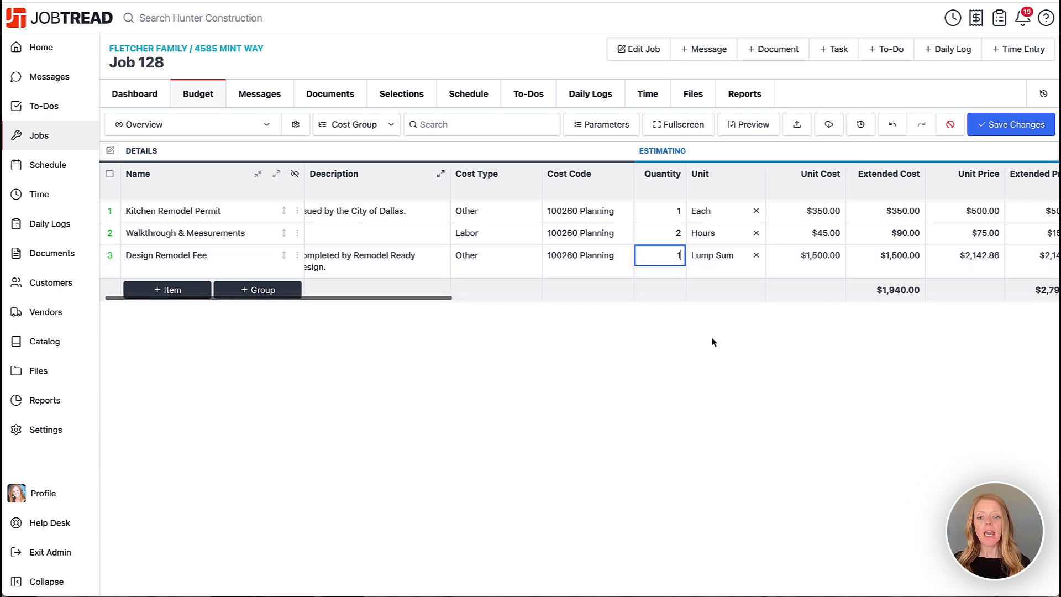
click(719, 346)
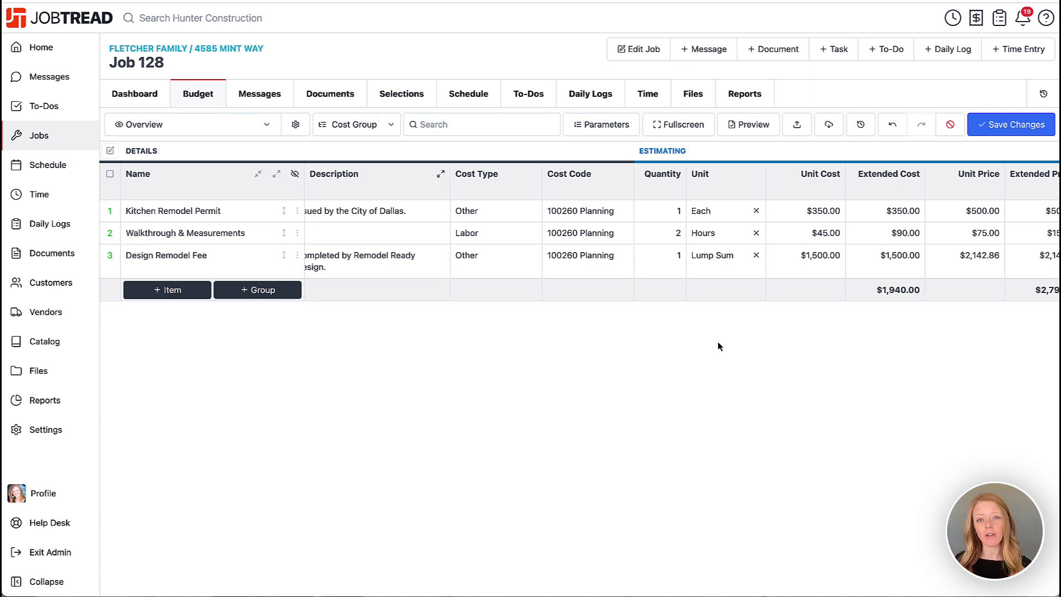
Set the Design Remodel Fee's unit cost to 1900 and check its resulting price, profit and margin.
click(805, 257)
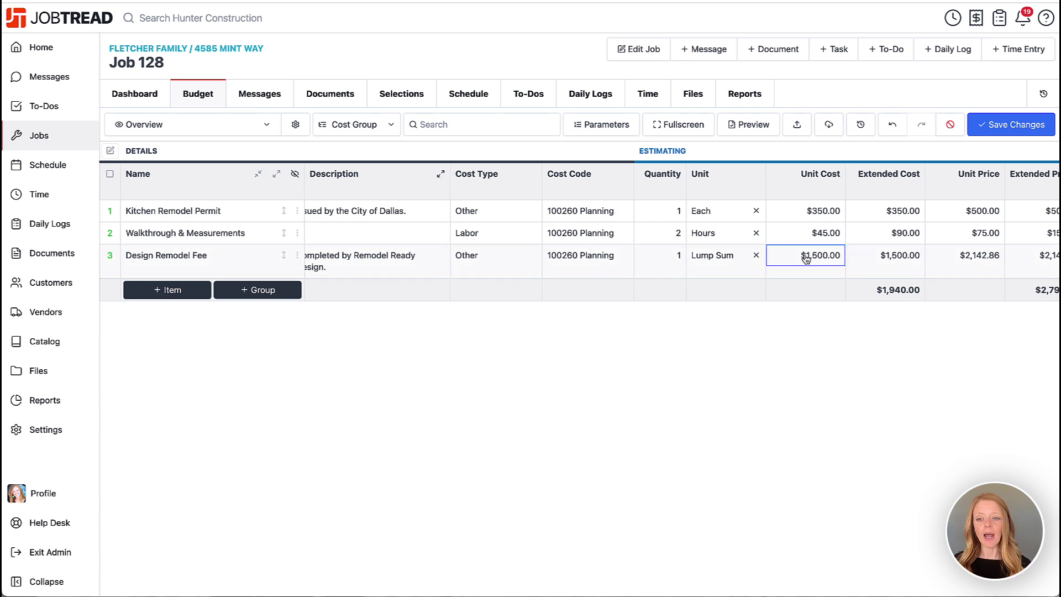
click(792, 258)
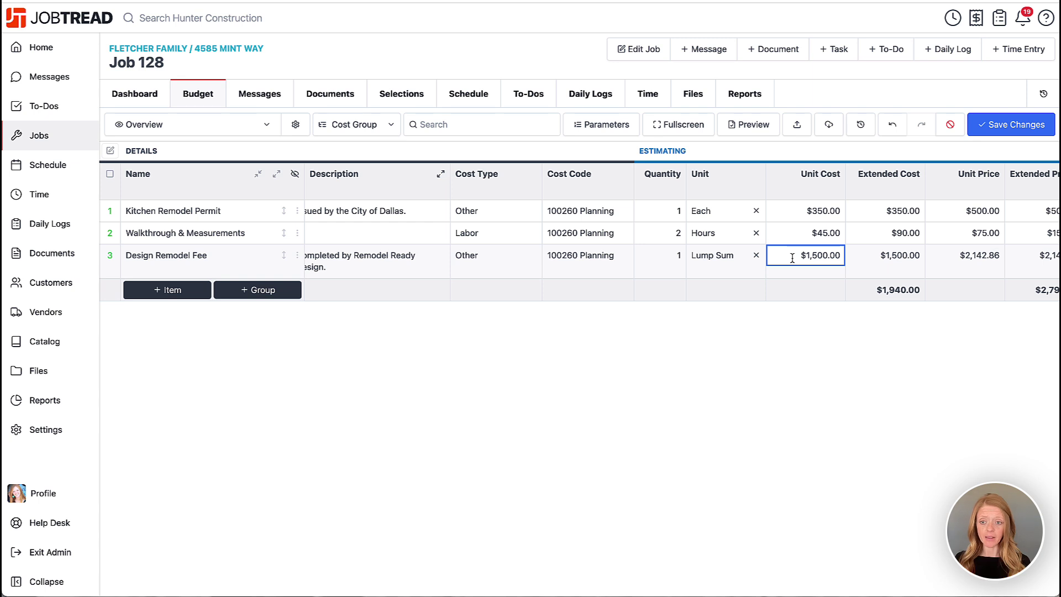
text(1900)
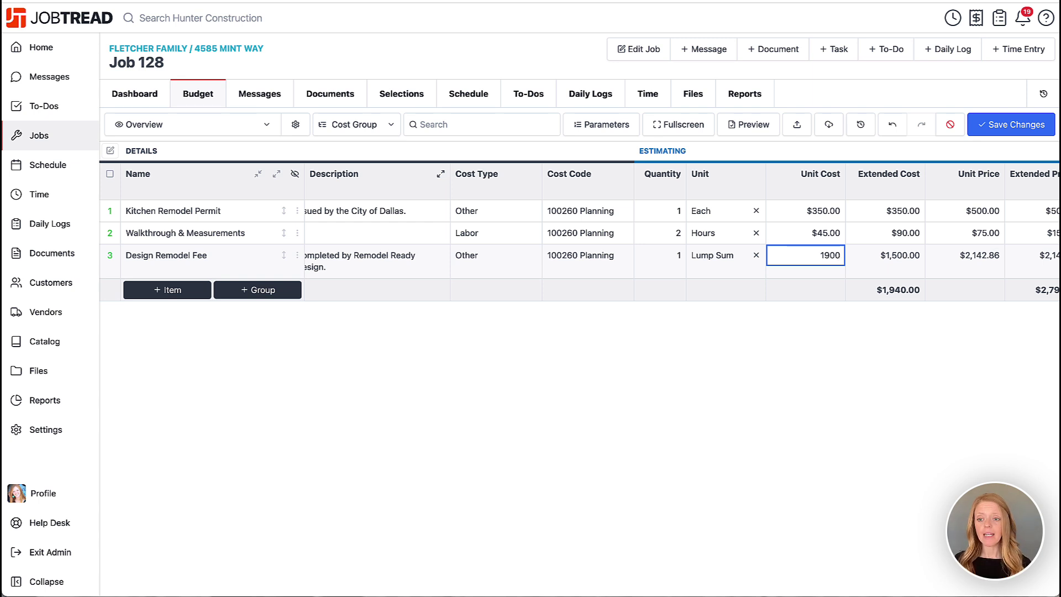
key(Return)
scroll(899, 271, right, 2)
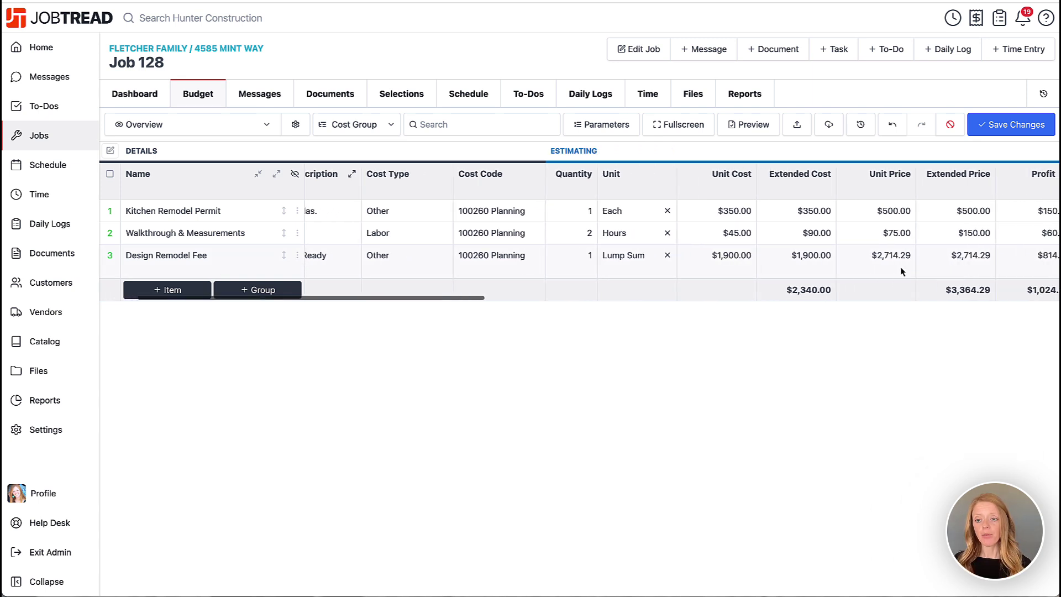
scroll(921, 267, right, 2)
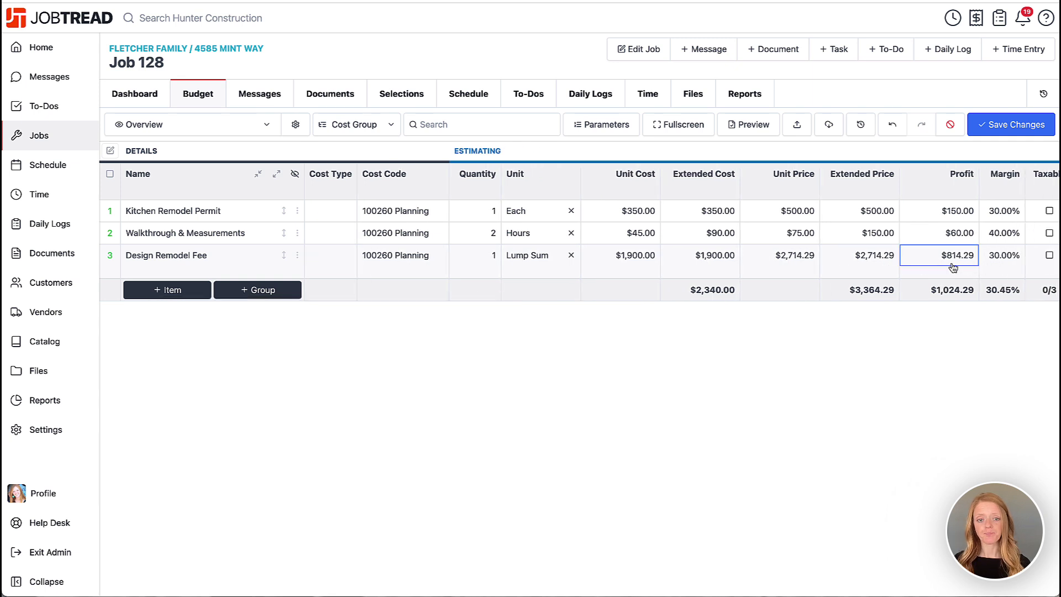
scroll(952, 267, left, 4)
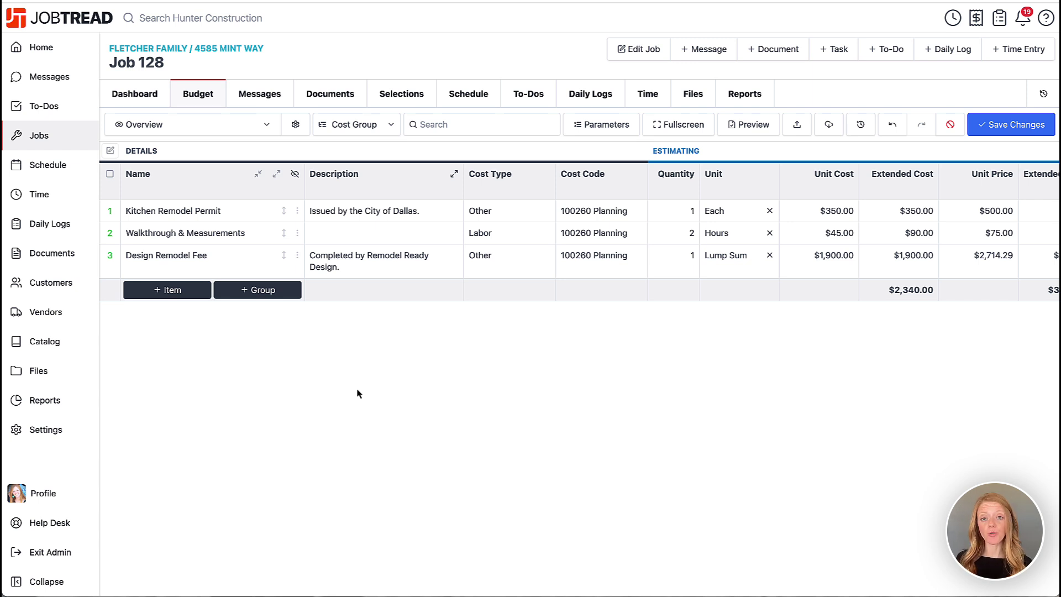
Create a new cost group named "Preconstruction" below the three cost items and expand it.
click(257, 292)
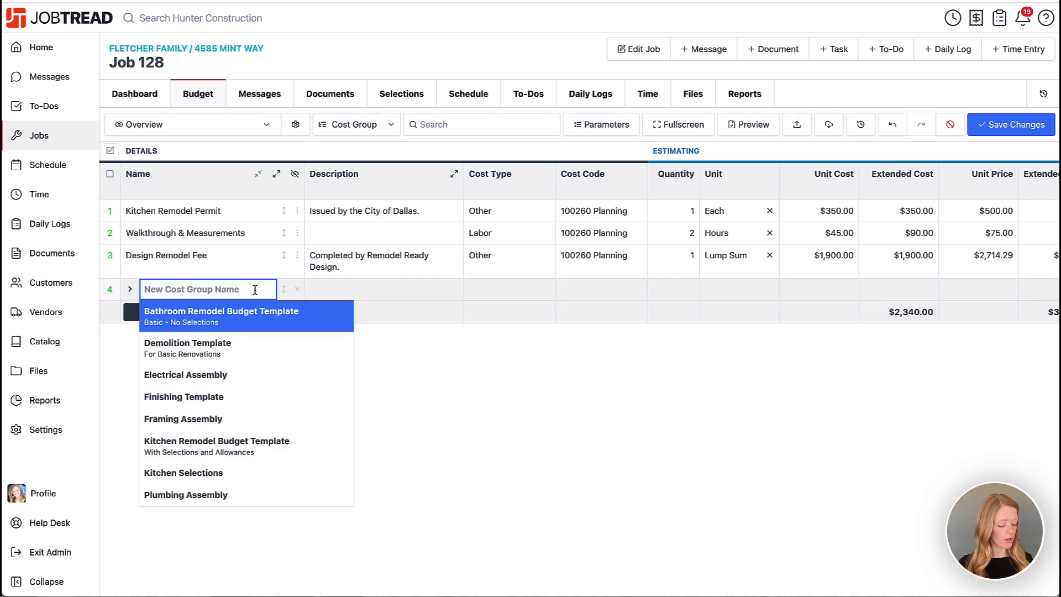
text(Preconstruction)
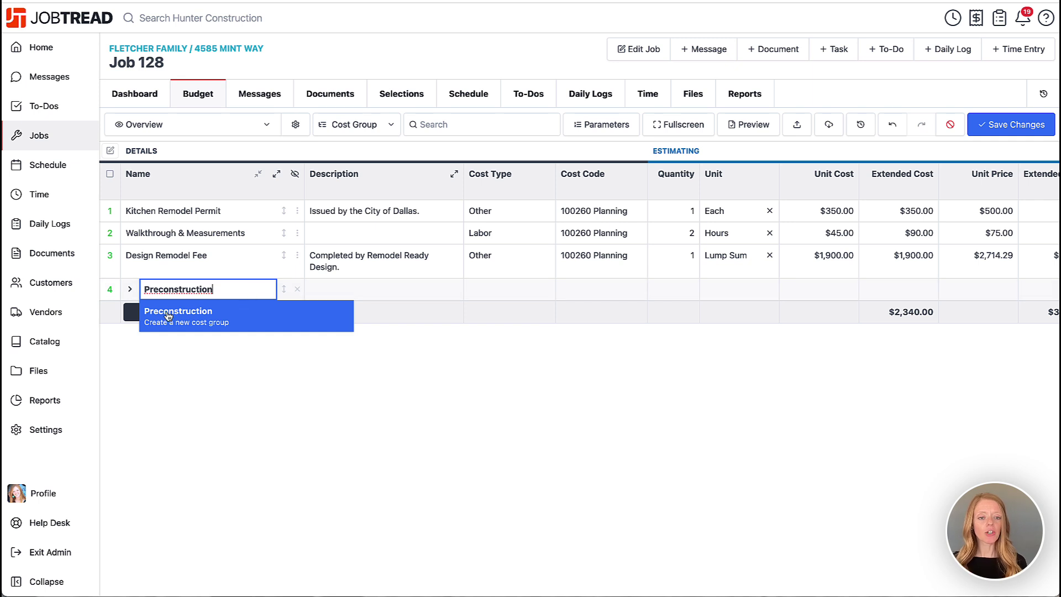
click(261, 322)
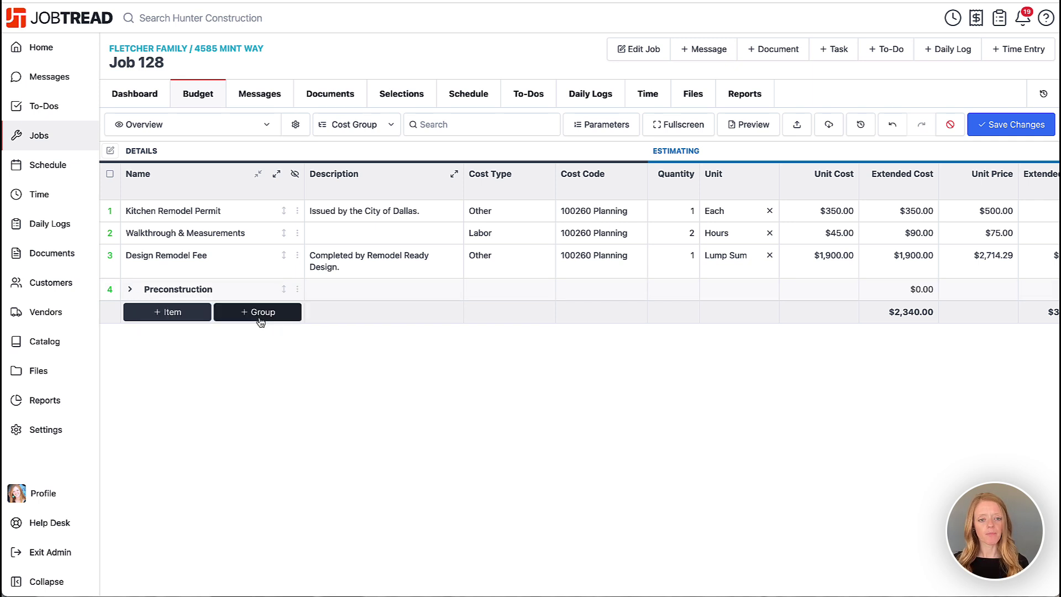
click(129, 297)
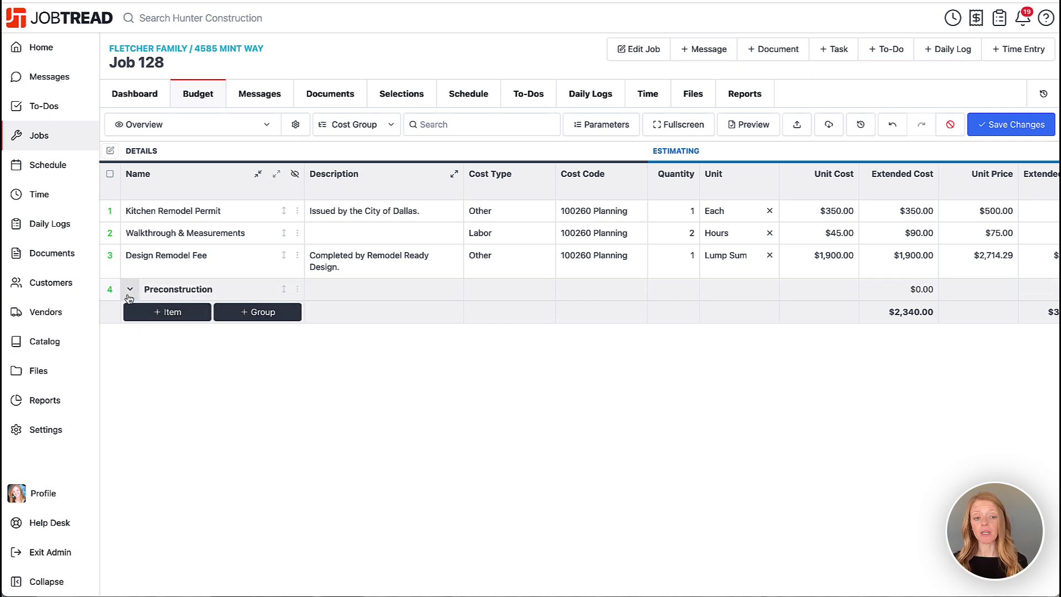
click(129, 291)
click(129, 291)
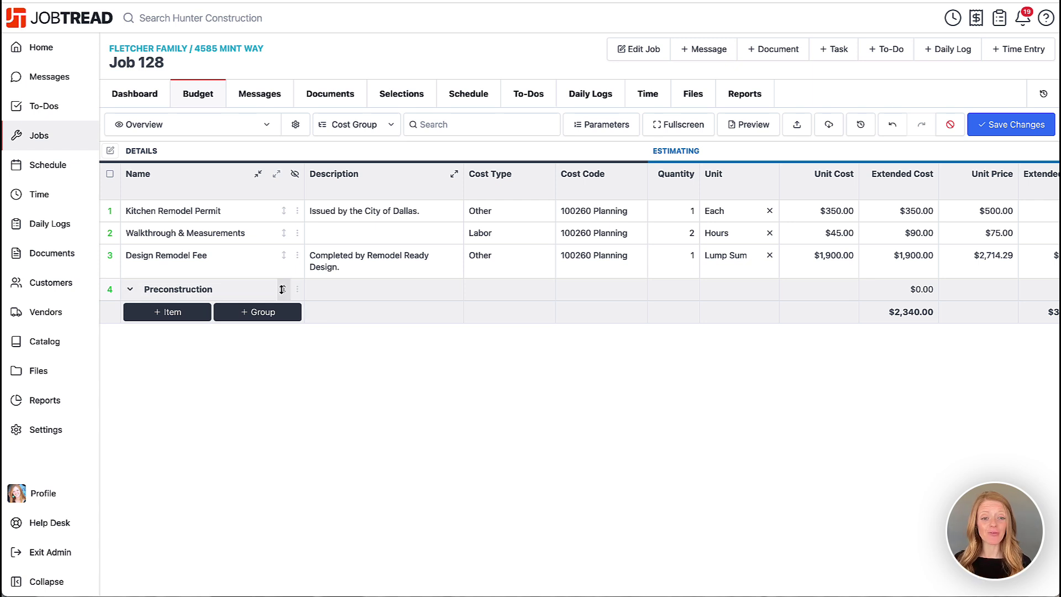
Move the Preconstruction group above the three cost items and check its extended cost and price.
drag(283, 289, 281, 208)
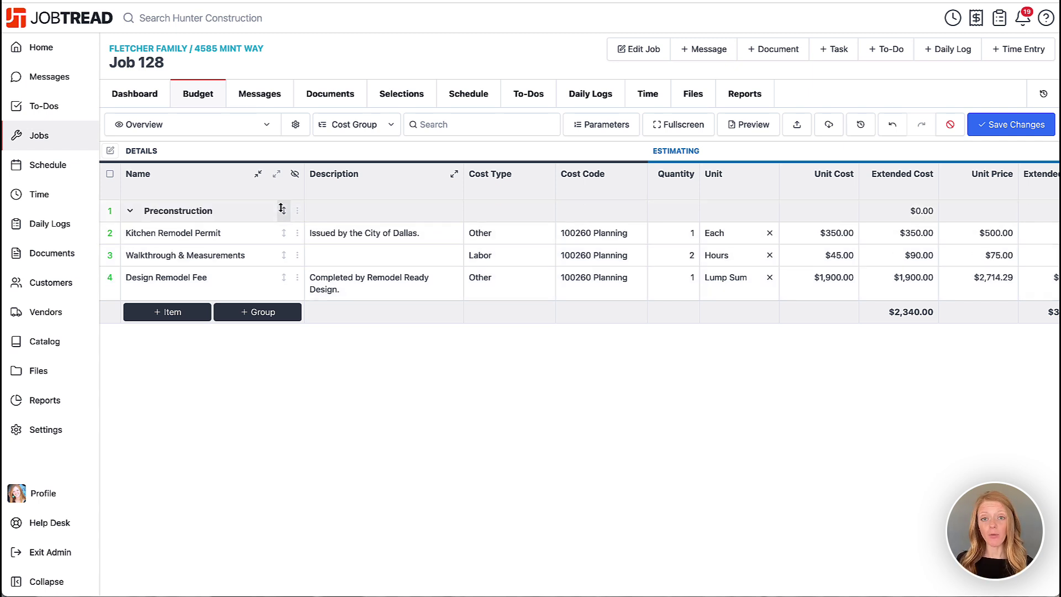
click(129, 212)
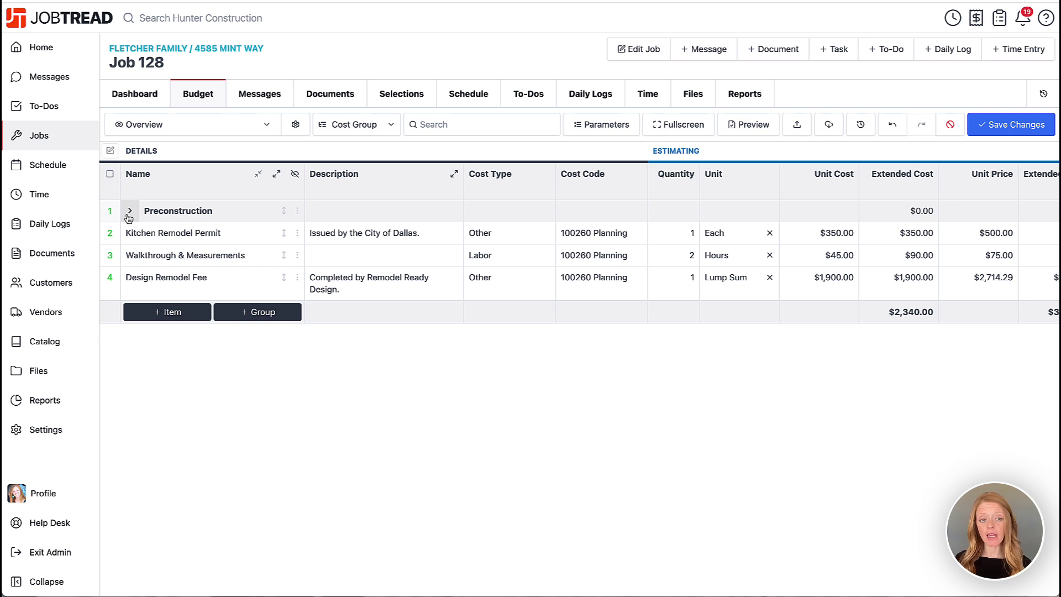
click(129, 212)
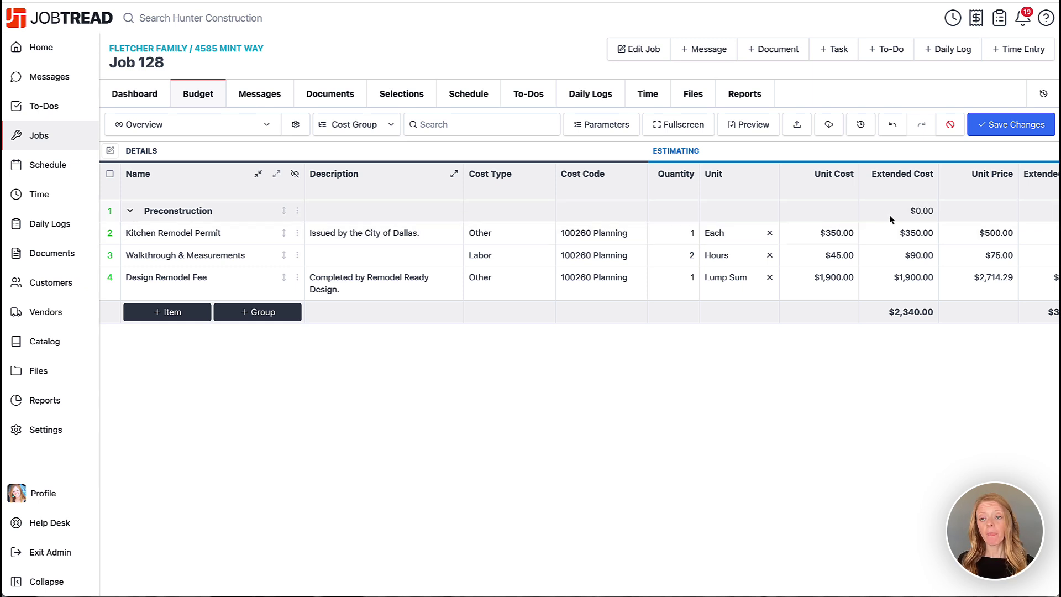
scroll(889, 215, right, 3)
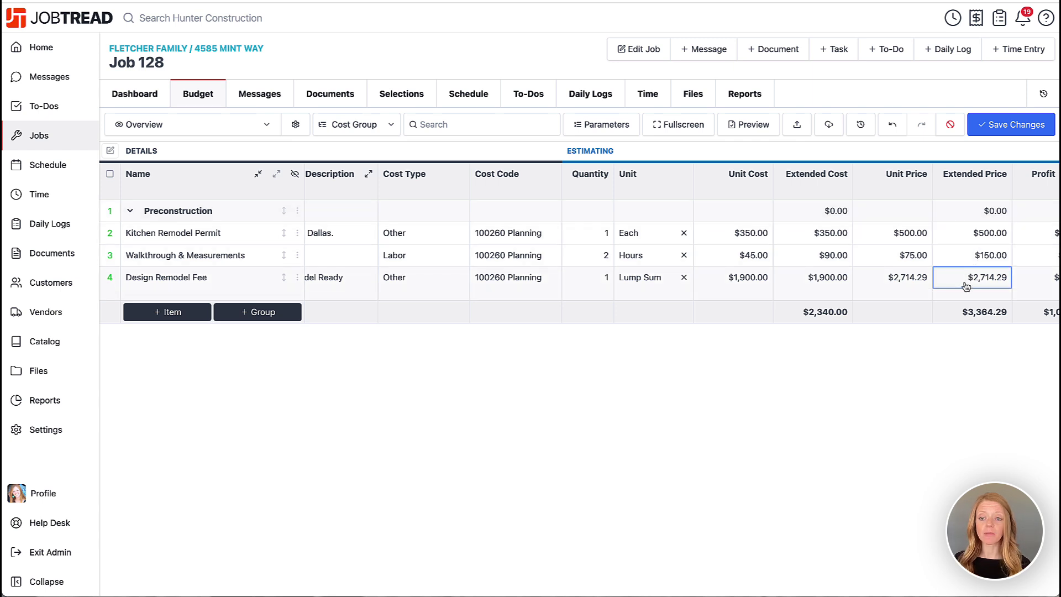
scroll(898, 218, left, 3)
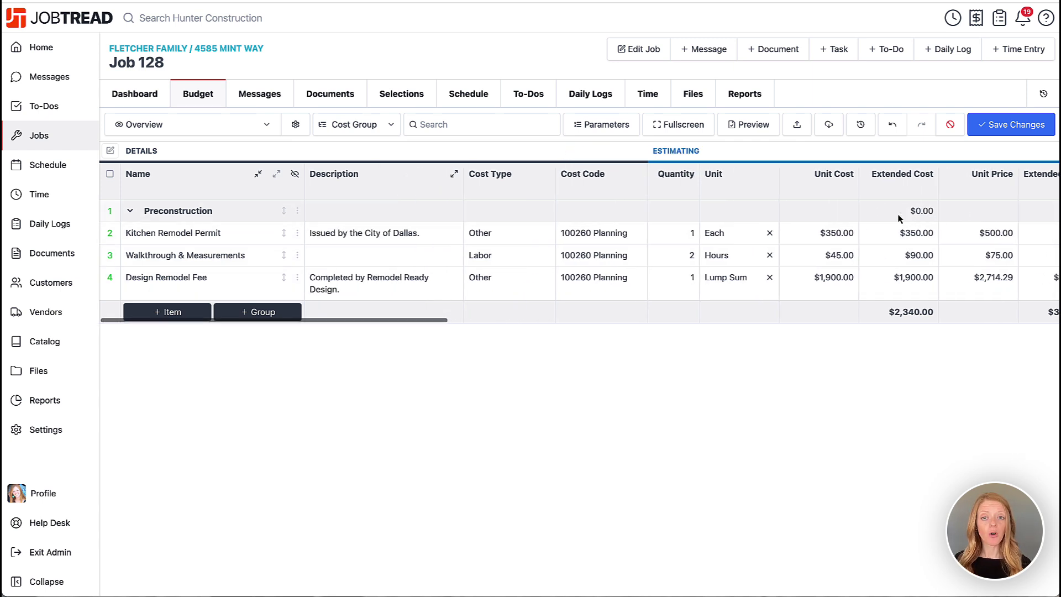
Nest the Kitchen Remodel Permit, Walkthrough & Measurements and Design Remodel Fee items inside the Preconstruction group.
click(283, 233)
drag(282, 231, 283, 213)
mouse_move(283, 254)
mouse_down()
mouse_move(282, 240)
mouse_move(284, 264)
mouse_up()
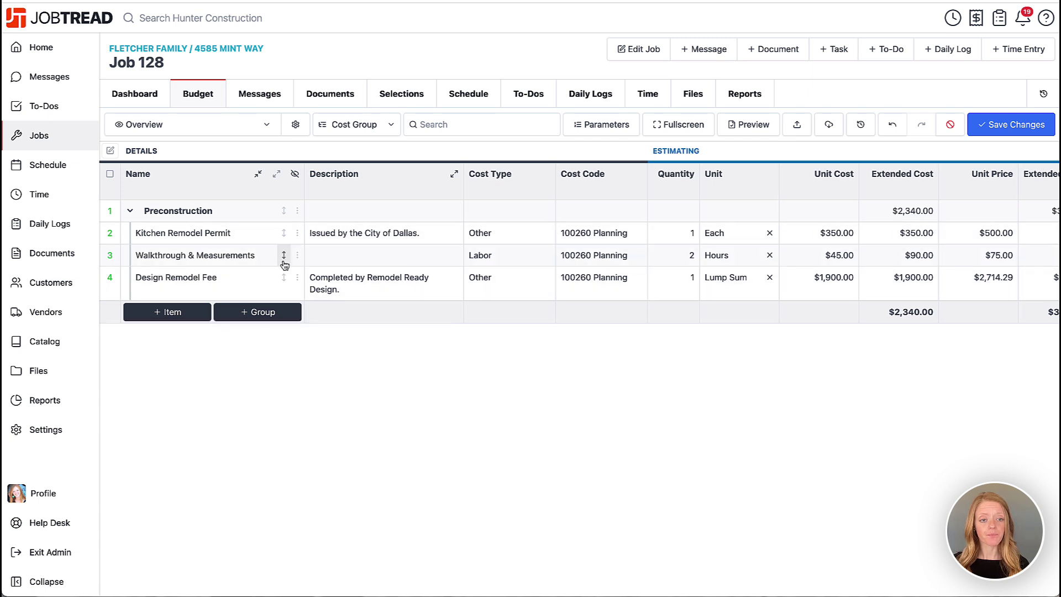
click(130, 210)
click(129, 212)
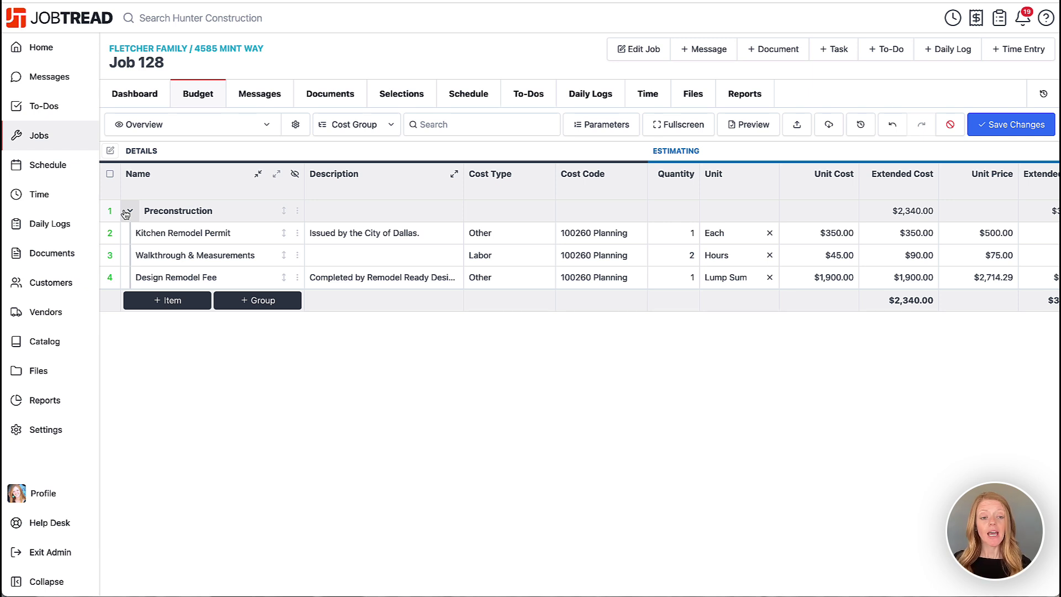
click(145, 213)
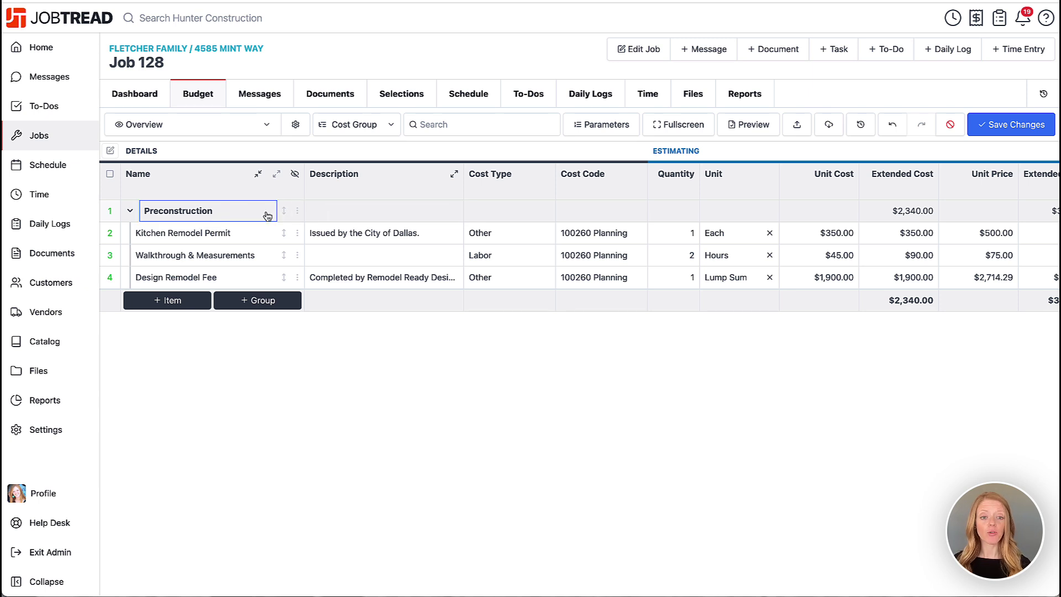
click(298, 212)
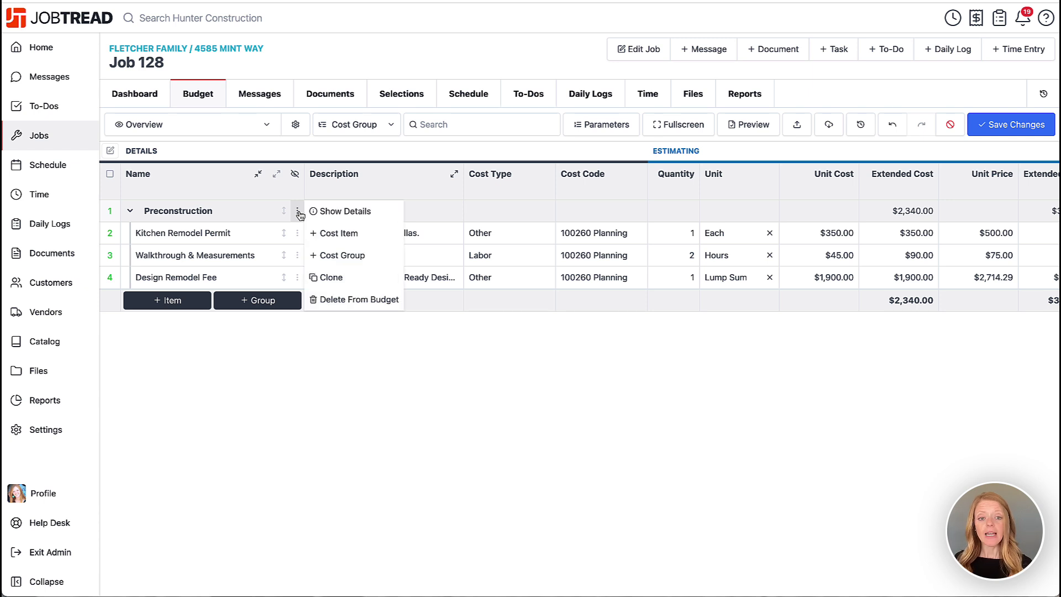
click(320, 234)
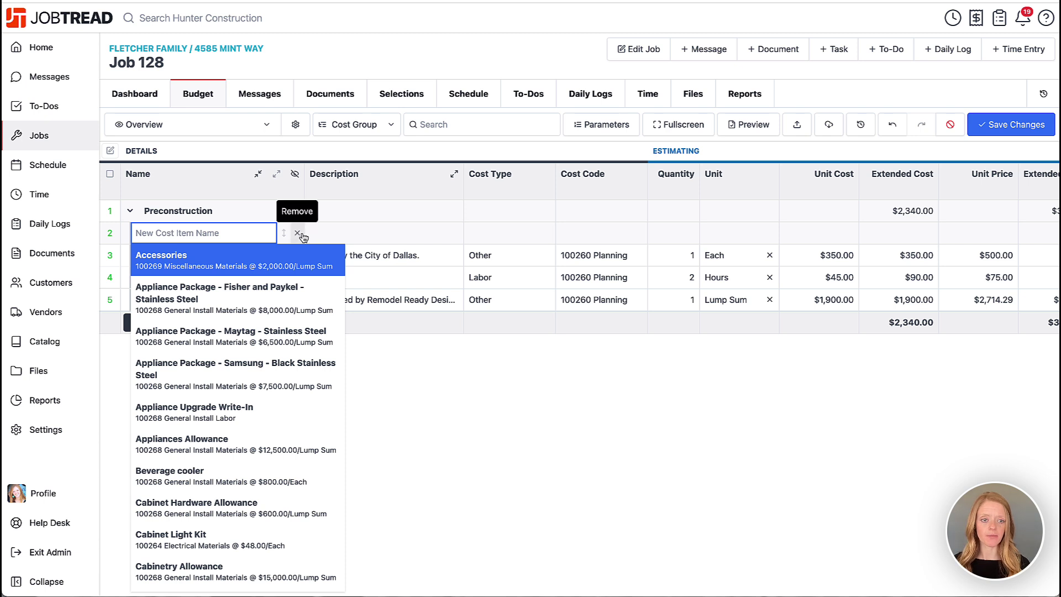
click(298, 234)
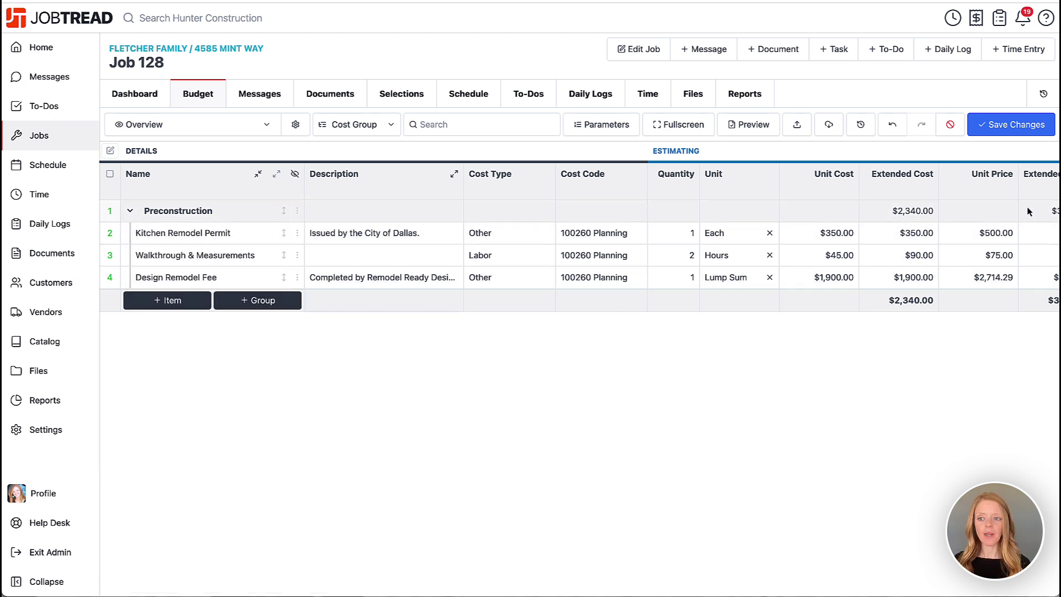
Save the budget changes, check the items inside the Preconstruction group and collapse it again.
click(1014, 125)
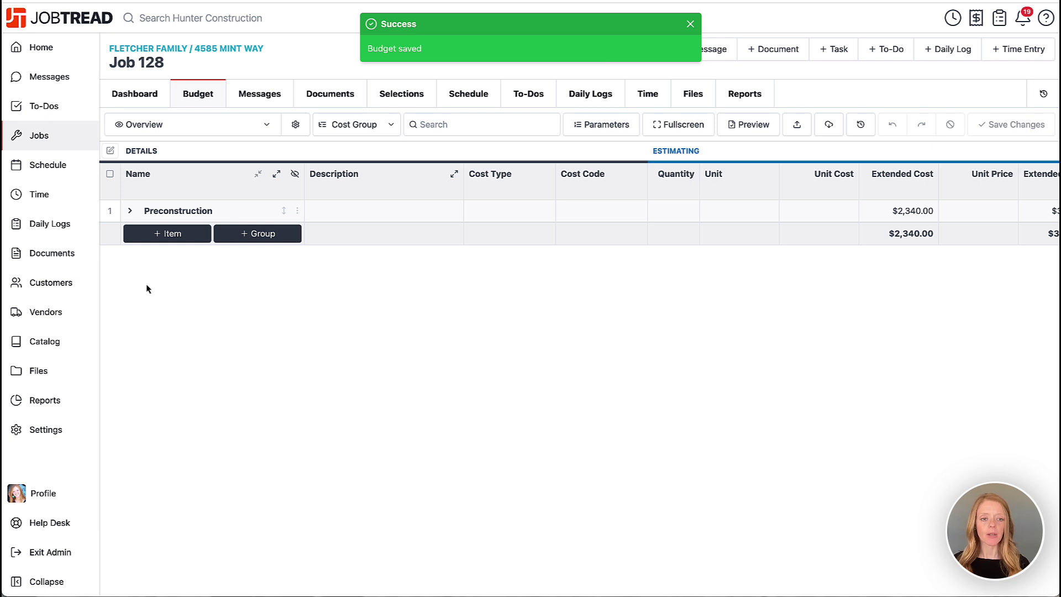
click(130, 211)
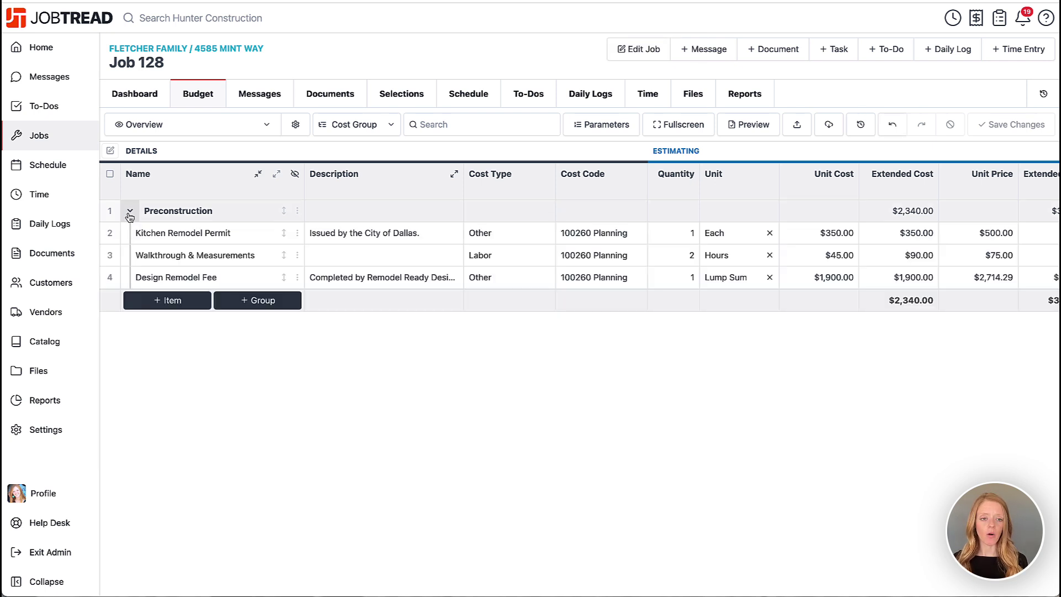
click(130, 213)
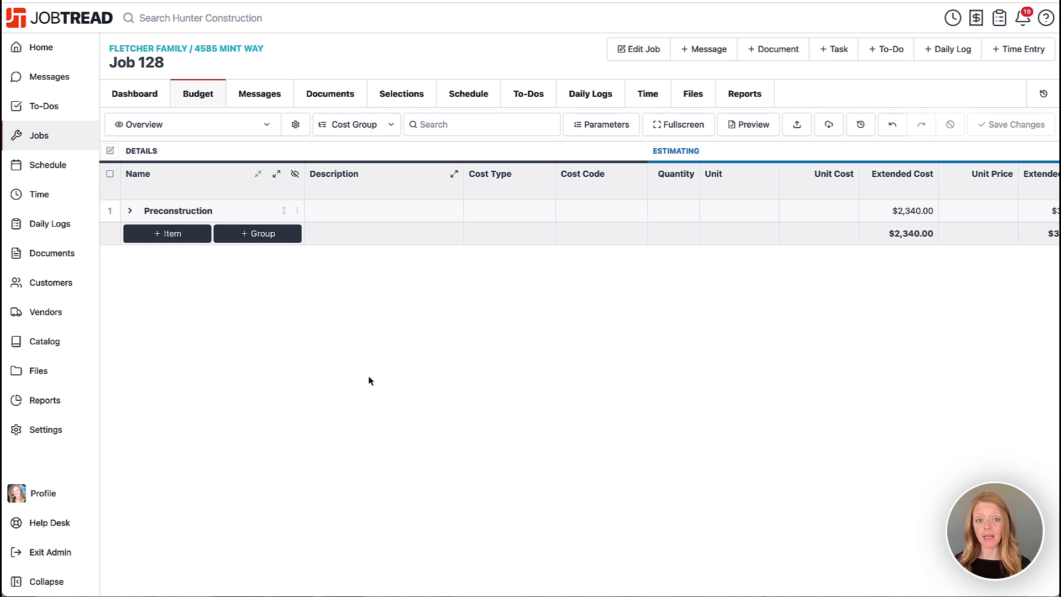
Add the catalog's "Demolition Template" as a second cost group below Preconstruction.
click(269, 233)
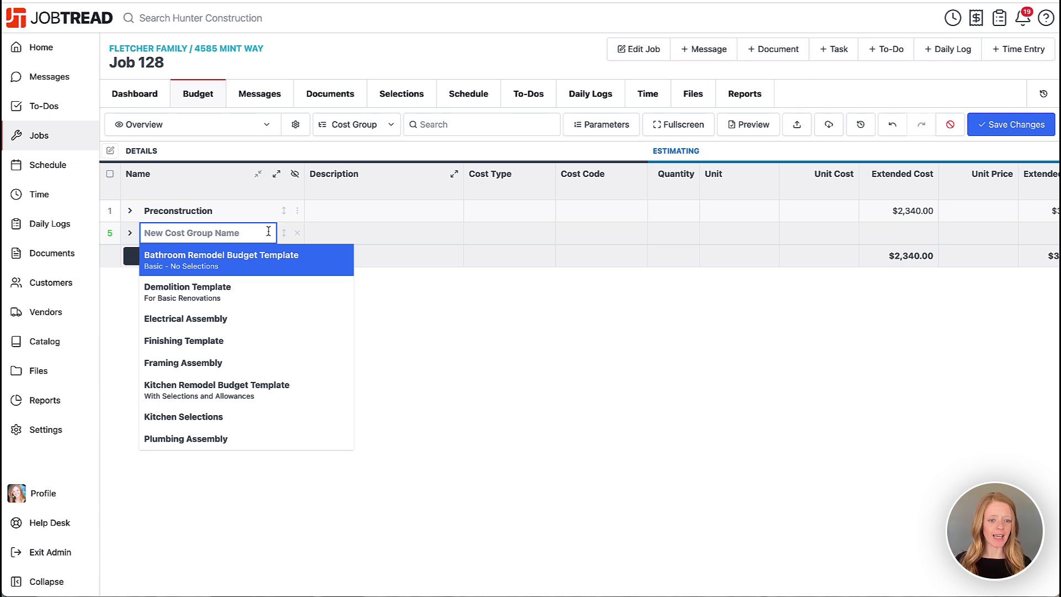
click(239, 291)
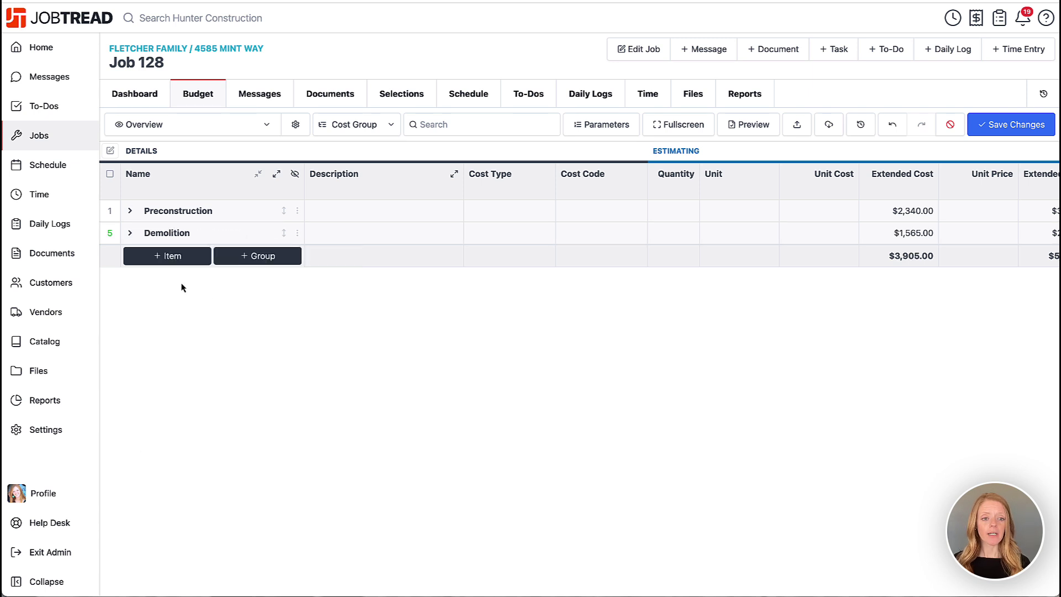
Set the Demolition group's quantities to 5 for Garbage bags, 1 for Dumpster and 2.5 for Demo labor.
click(128, 233)
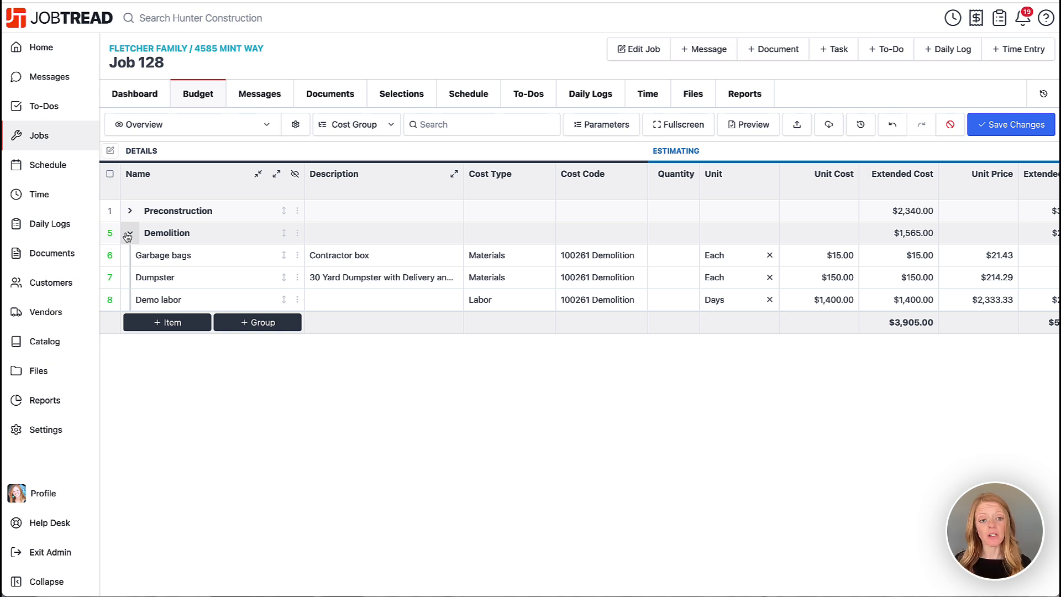
click(671, 258)
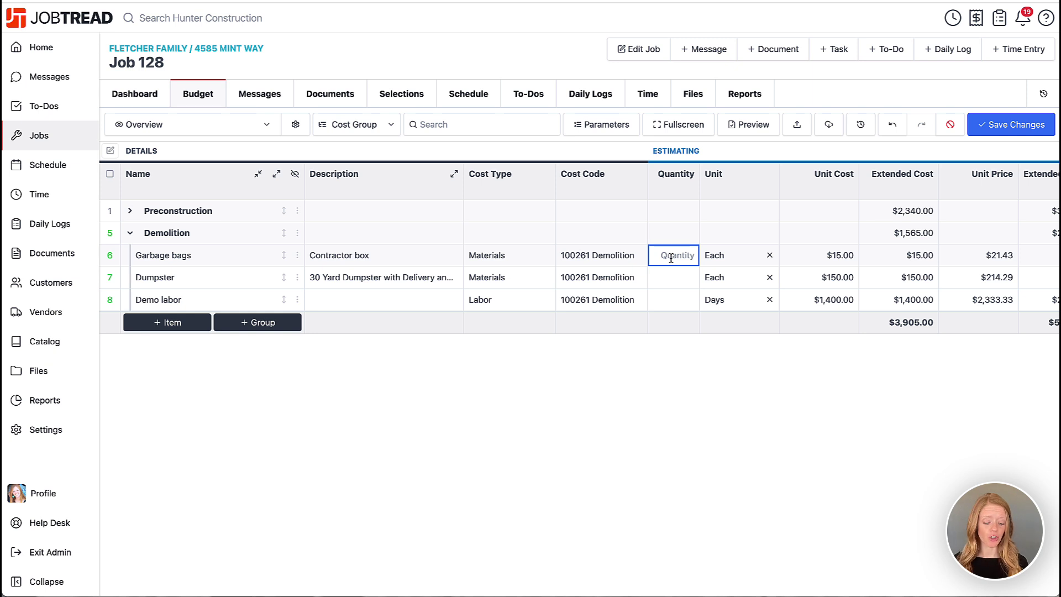
text(5)
click(678, 282)
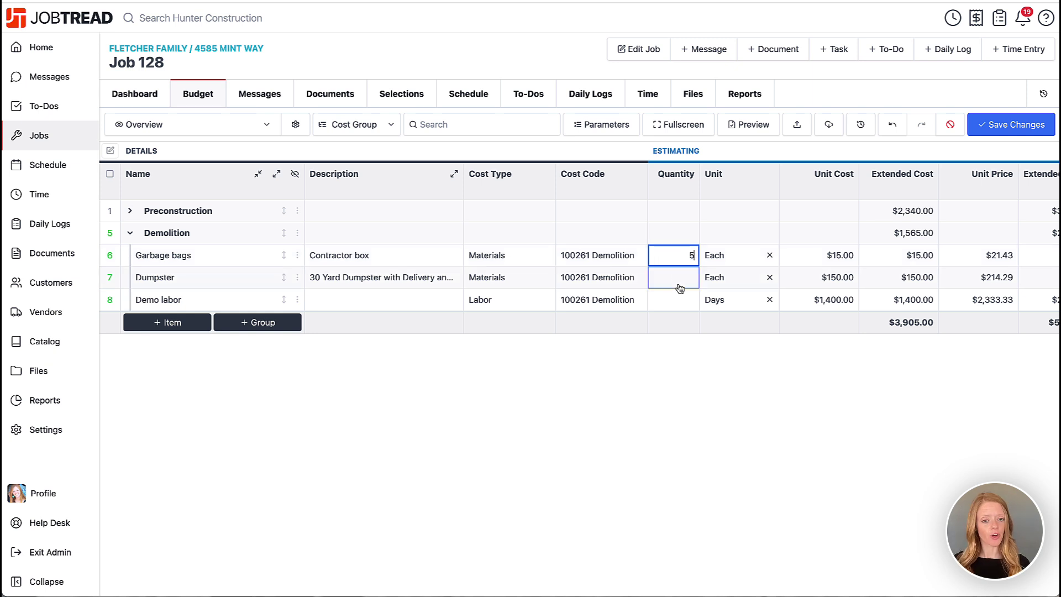
text(1)
click(679, 299)
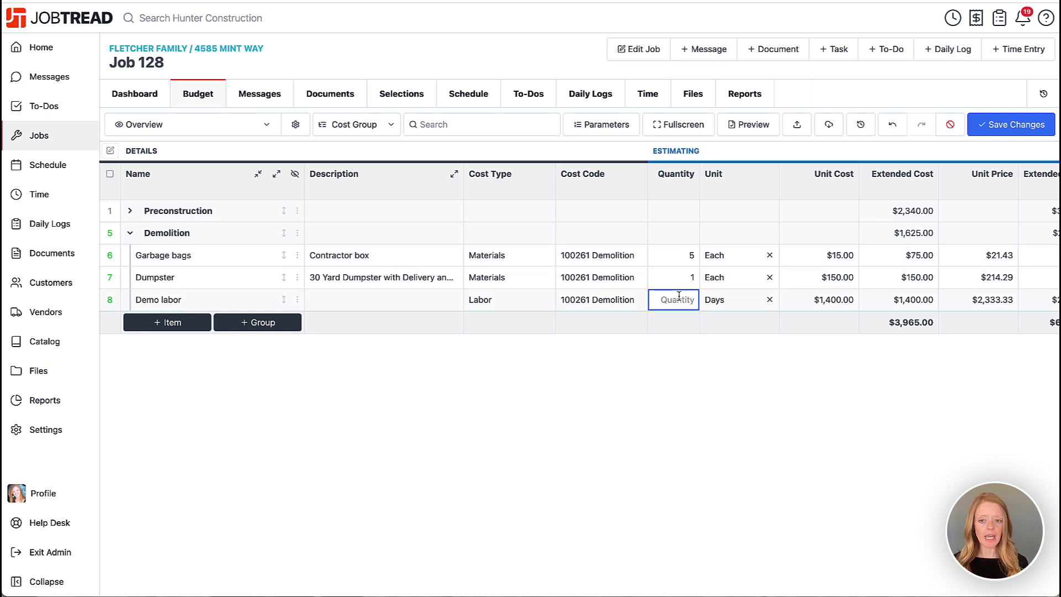
text(2.5)
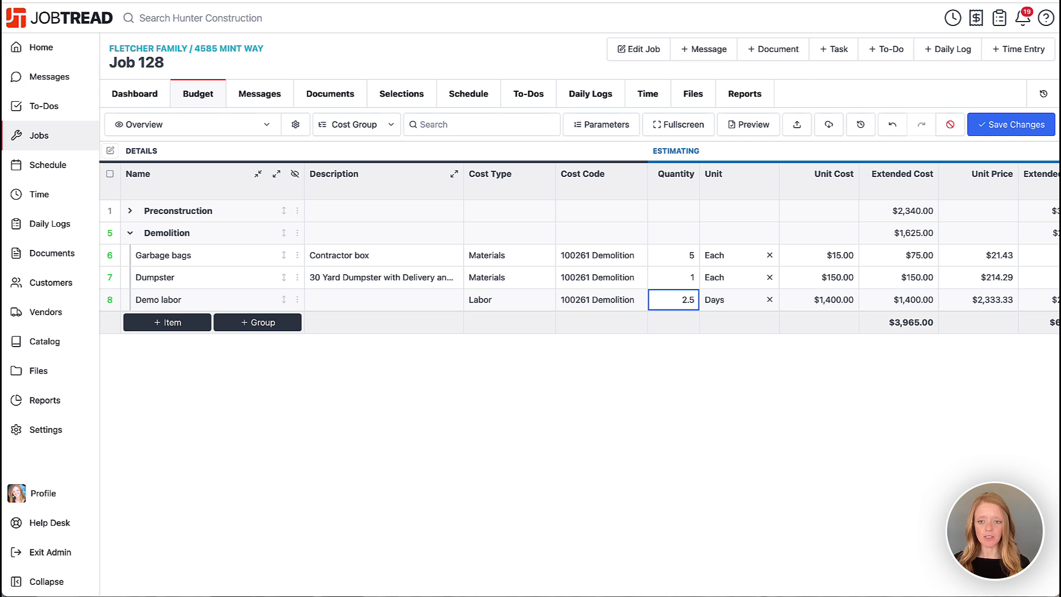
click(652, 380)
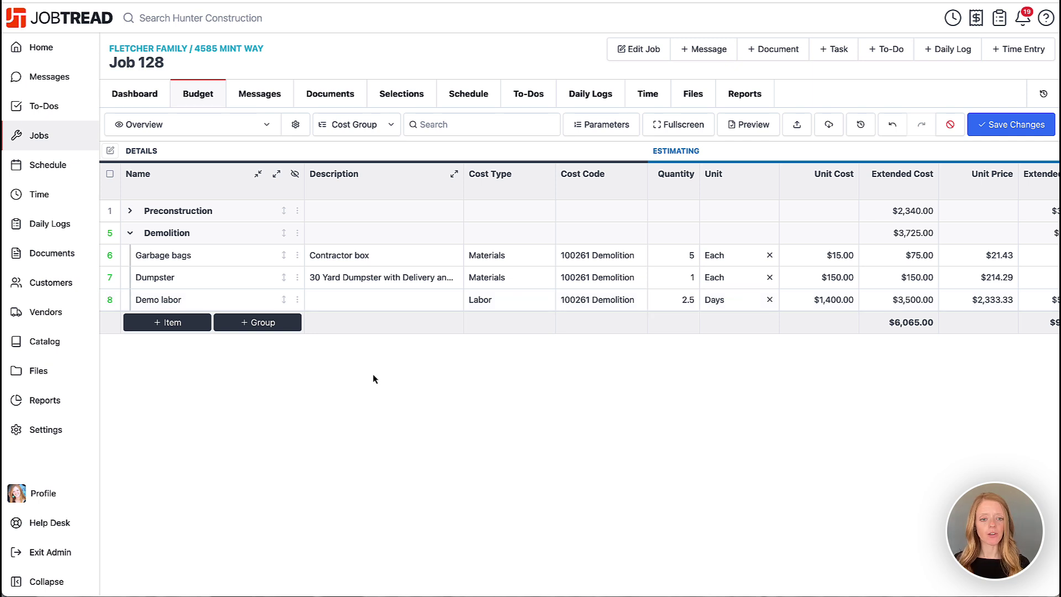
Add the catalog's "Framing Assembly" as a cost group below Demolition and expand it.
click(266, 324)
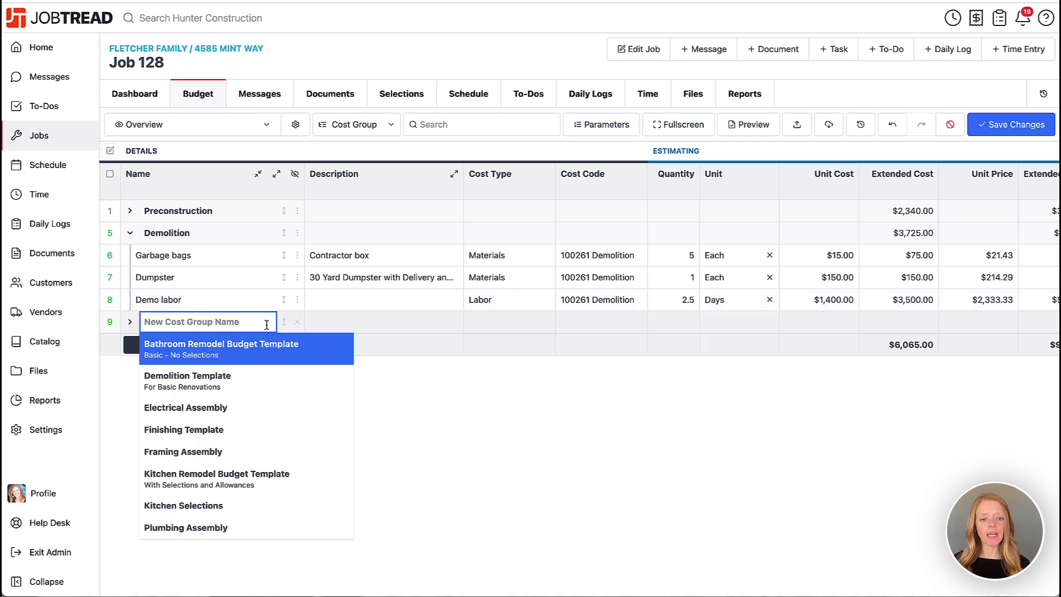
click(258, 451)
click(130, 323)
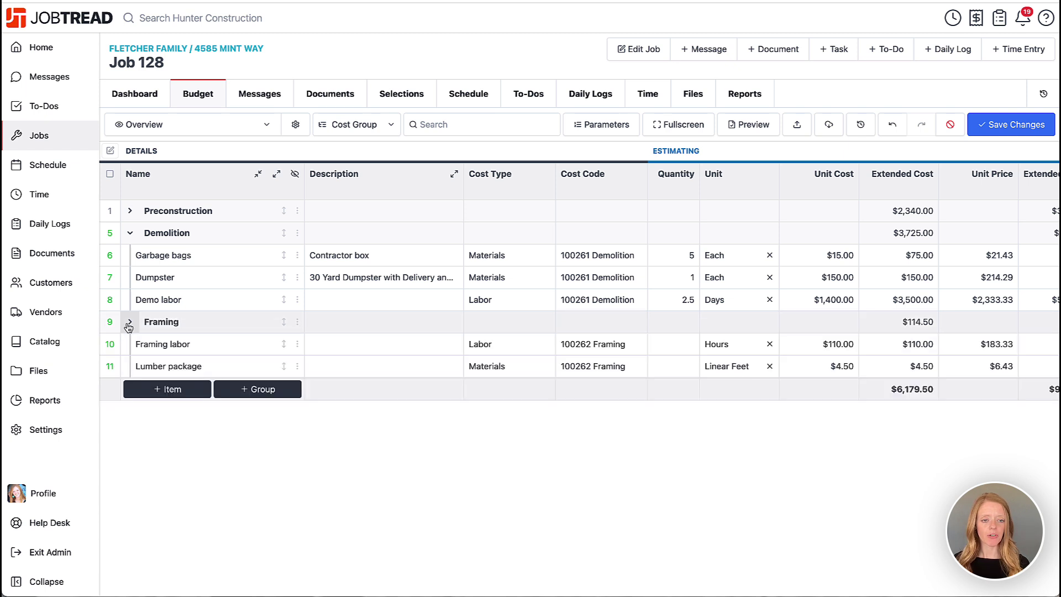
Set the quantities of Framing labor to 36 hours and Lumber package to 150 linear feet.
click(663, 346)
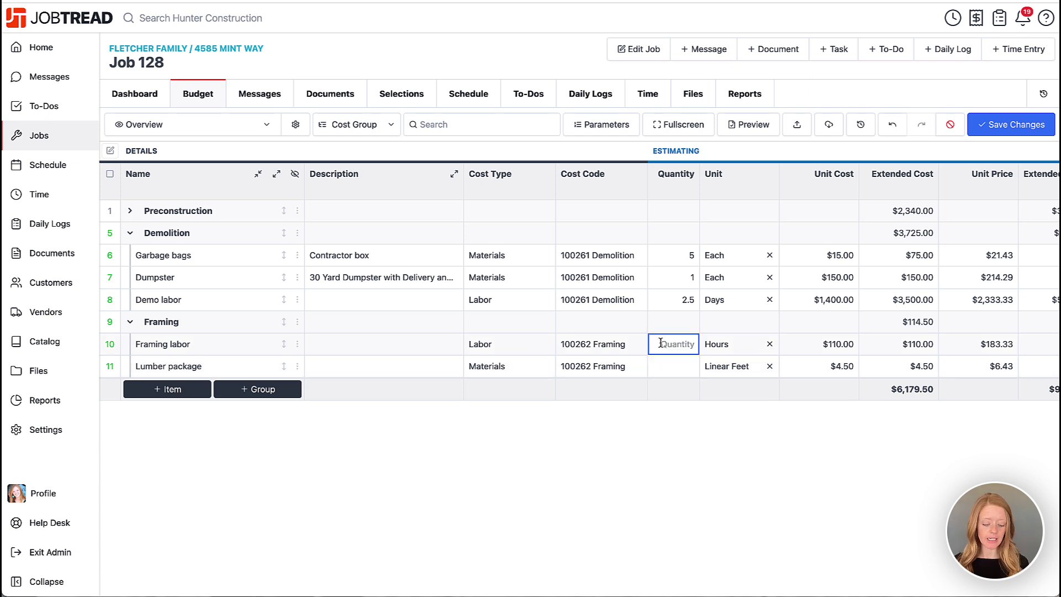
text(36)
click(662, 366)
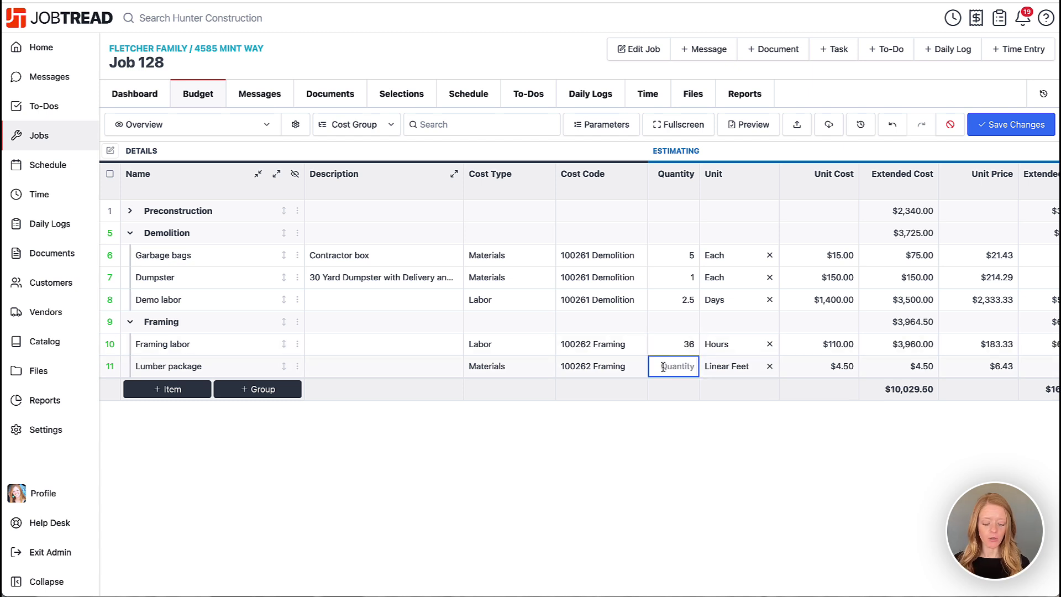
text(150)
click(586, 441)
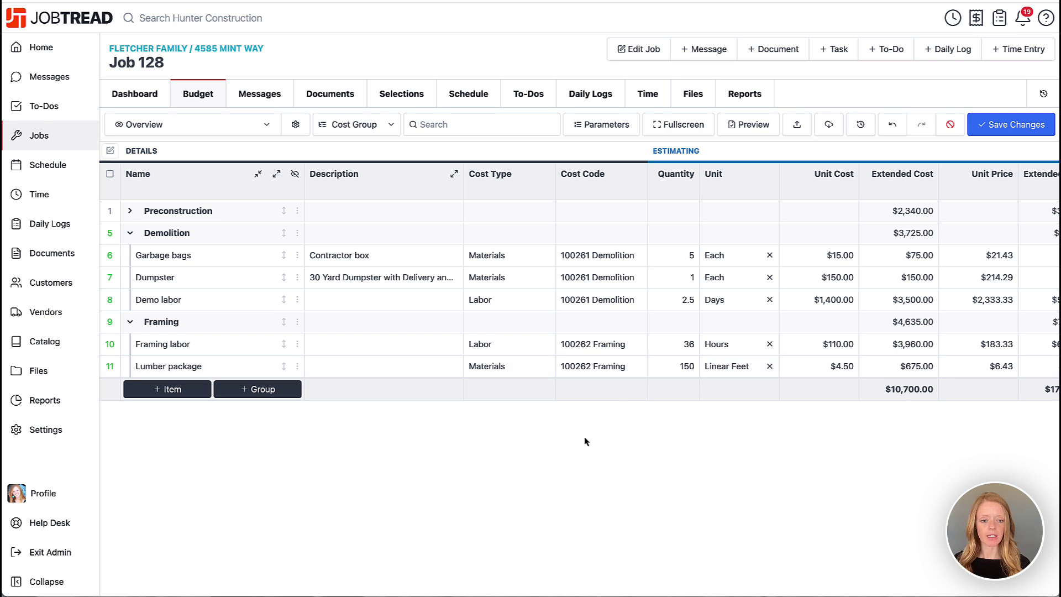
Add the catalog's "Electrical Assembly" as a cost group below Framing and expand it.
click(278, 396)
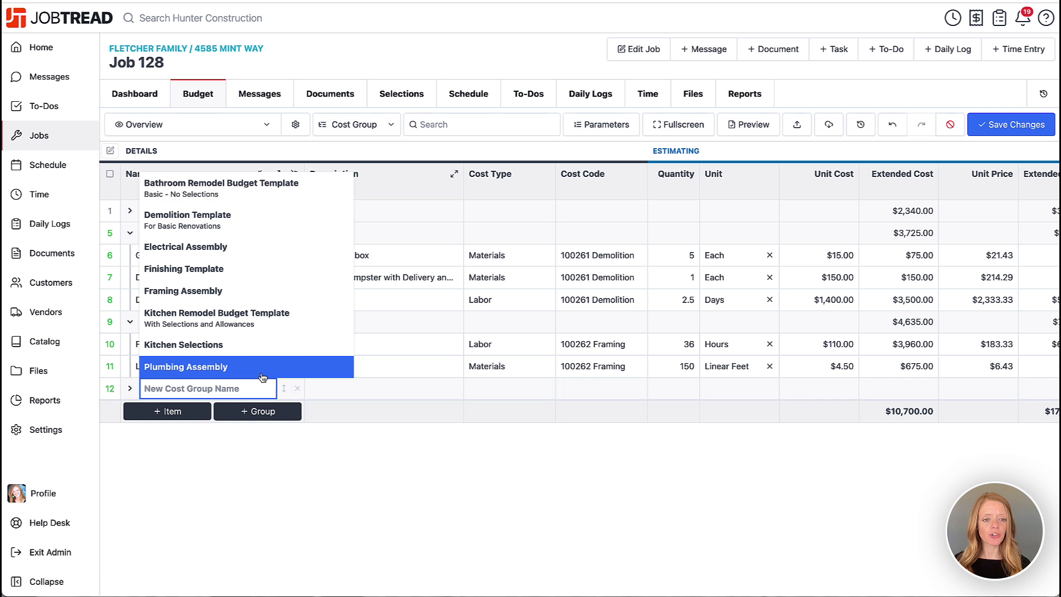
click(185, 247)
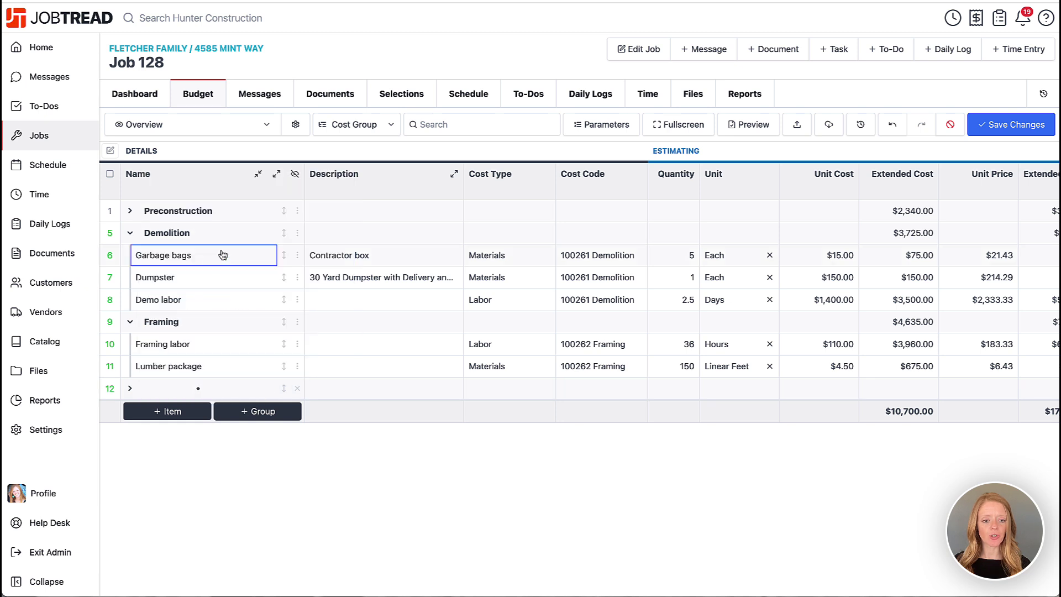
click(131, 389)
click(150, 435)
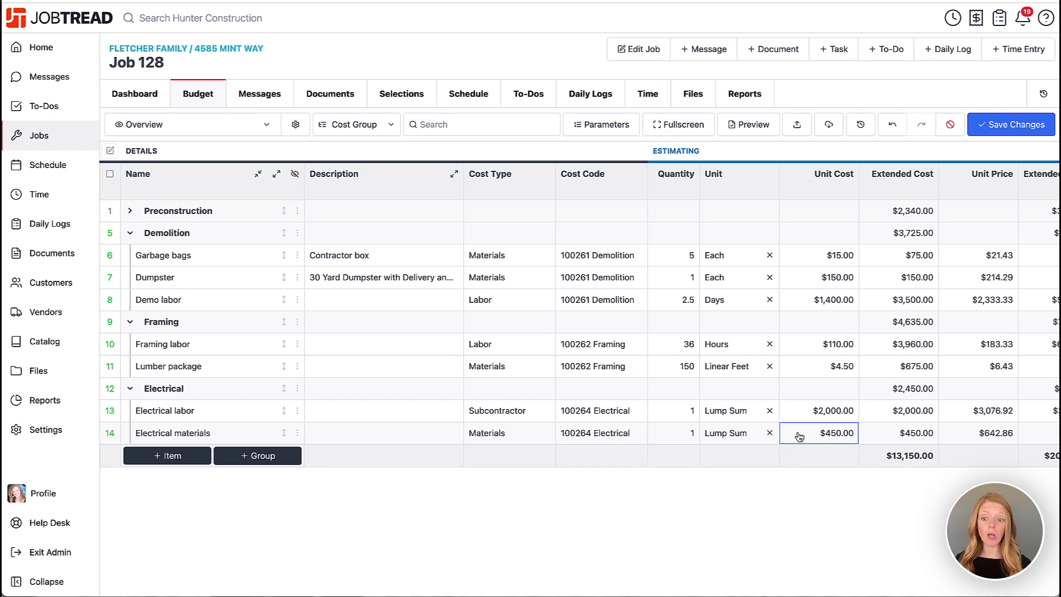
Set the unit cost of Electrical labor to $3,200 and of Electrical materials to $900.
click(801, 412)
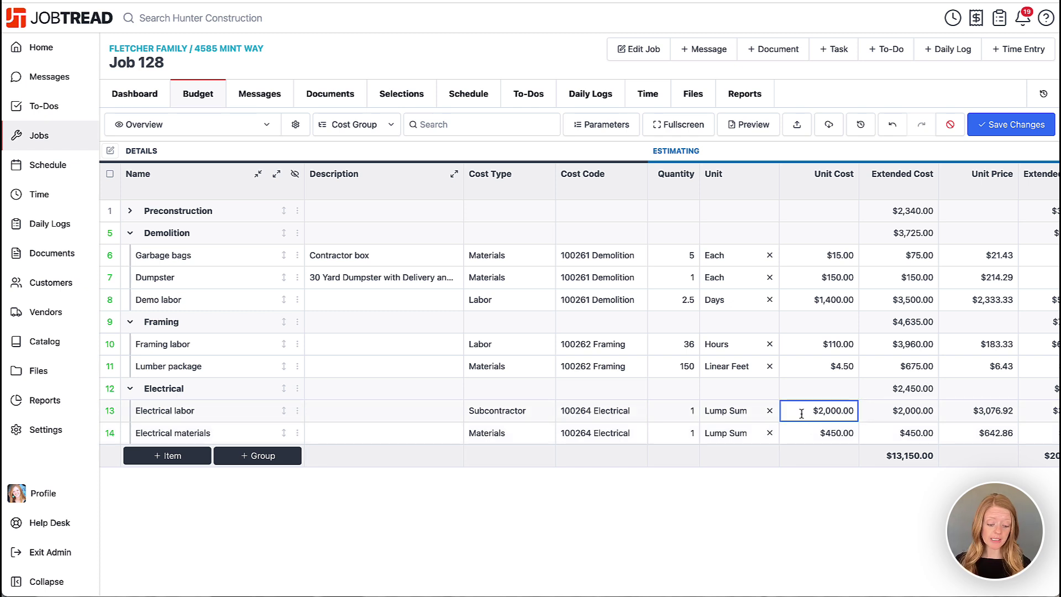
text(3200)
click(801, 432)
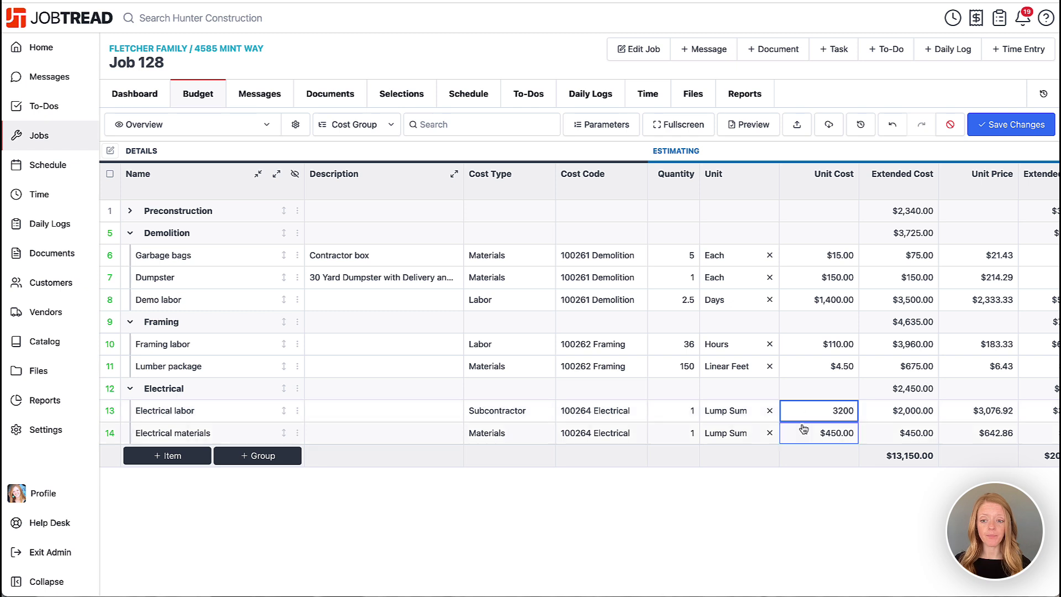
text(900)
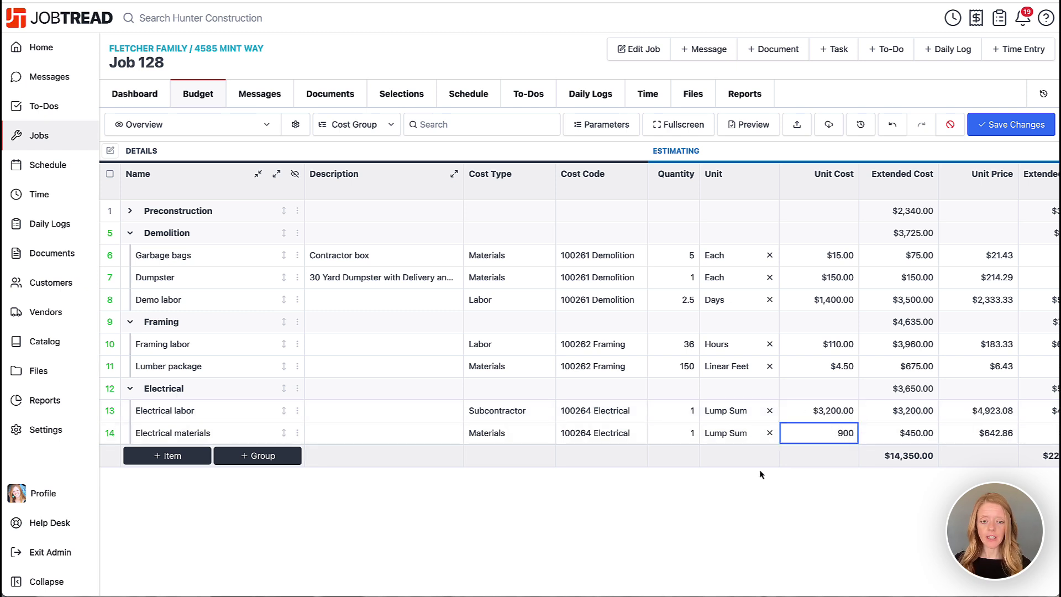
click(682, 545)
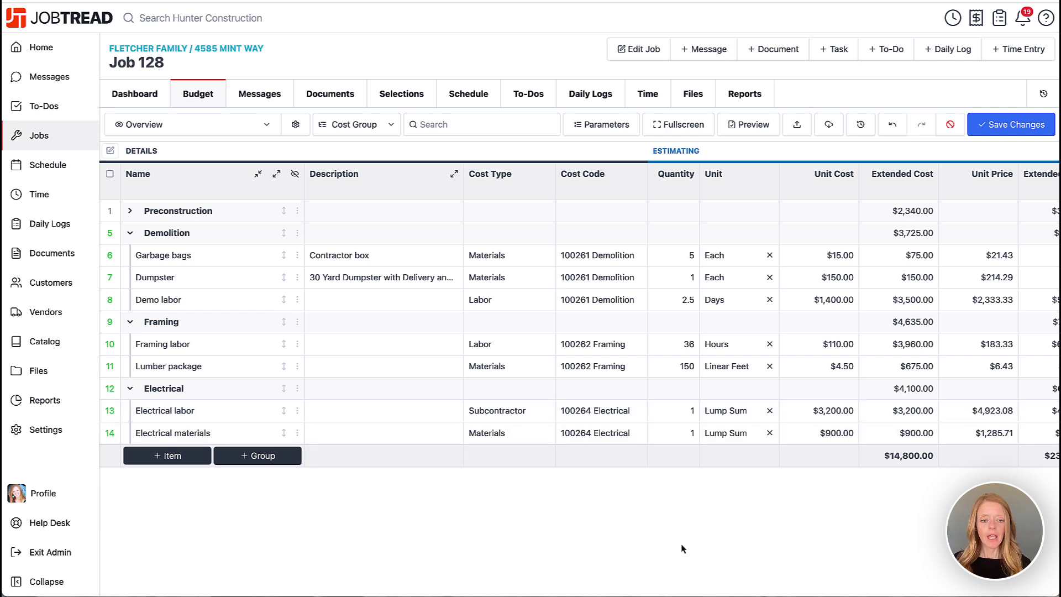
Add the catalog's "Plumbing Assembly" as a cost group below Electrical and expand it to show its items.
click(263, 456)
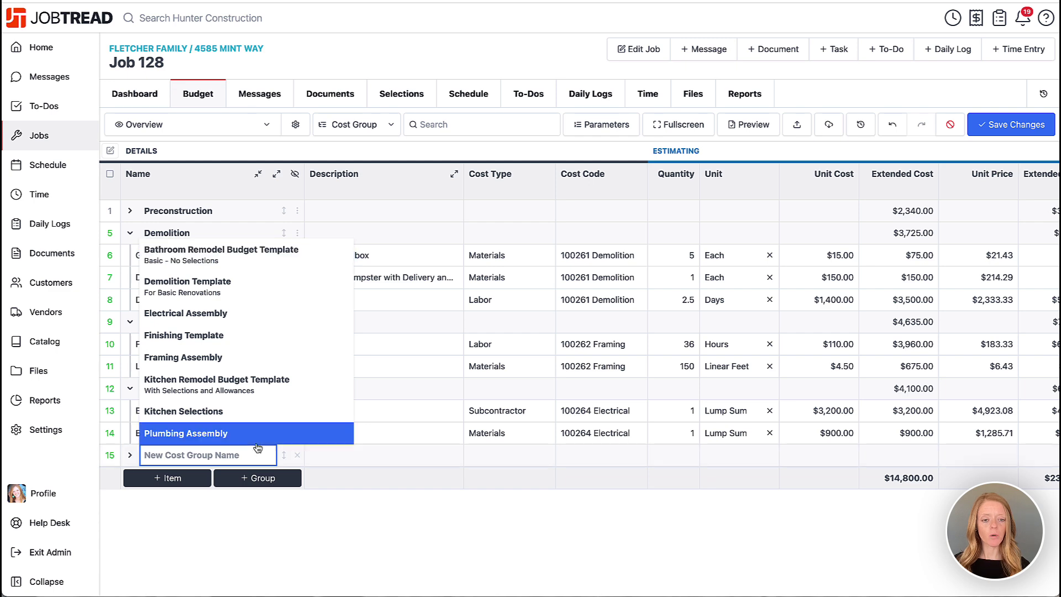
click(258, 433)
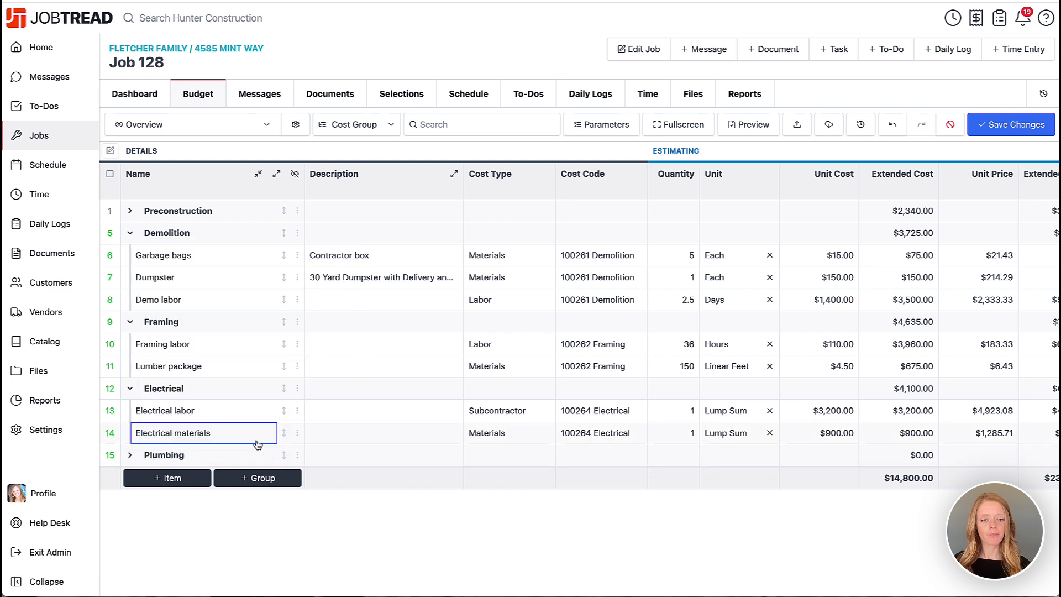
click(130, 456)
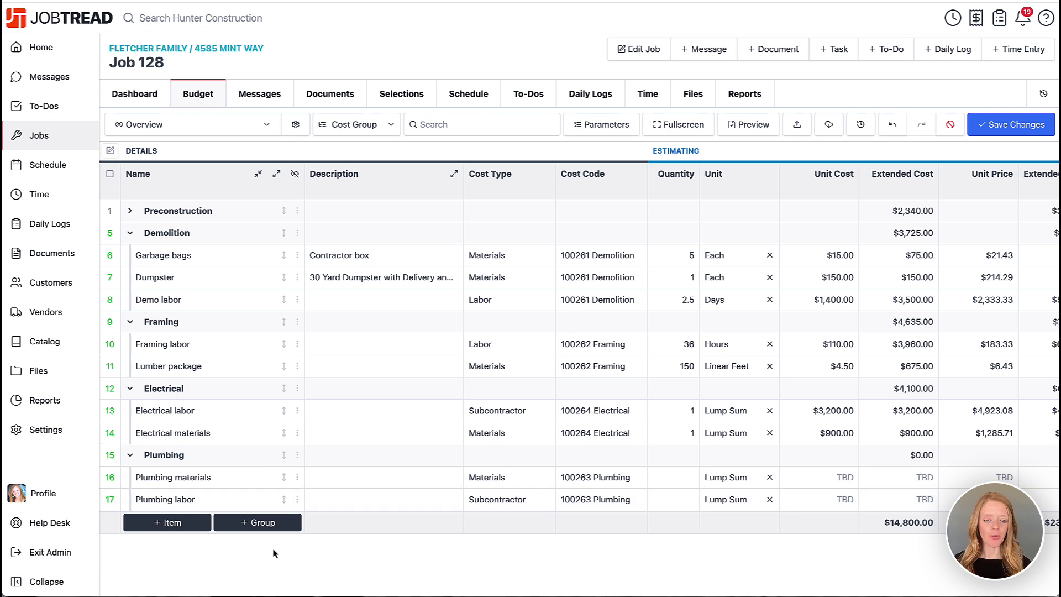
Add the catalog's "Finishing Template" as the last cost group, below Plumbing, and expand it.
click(260, 522)
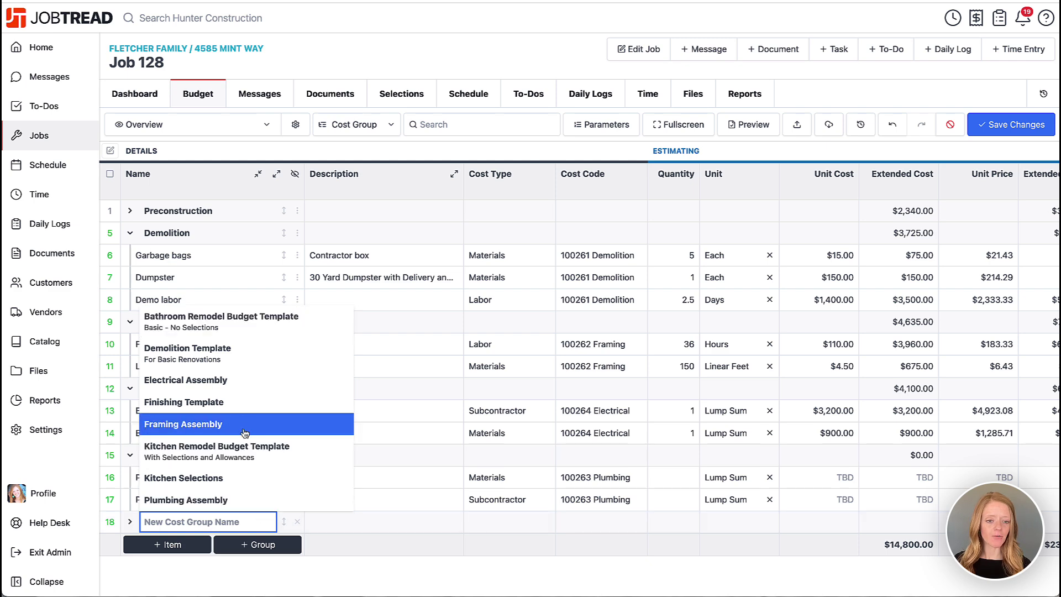
click(239, 403)
click(128, 522)
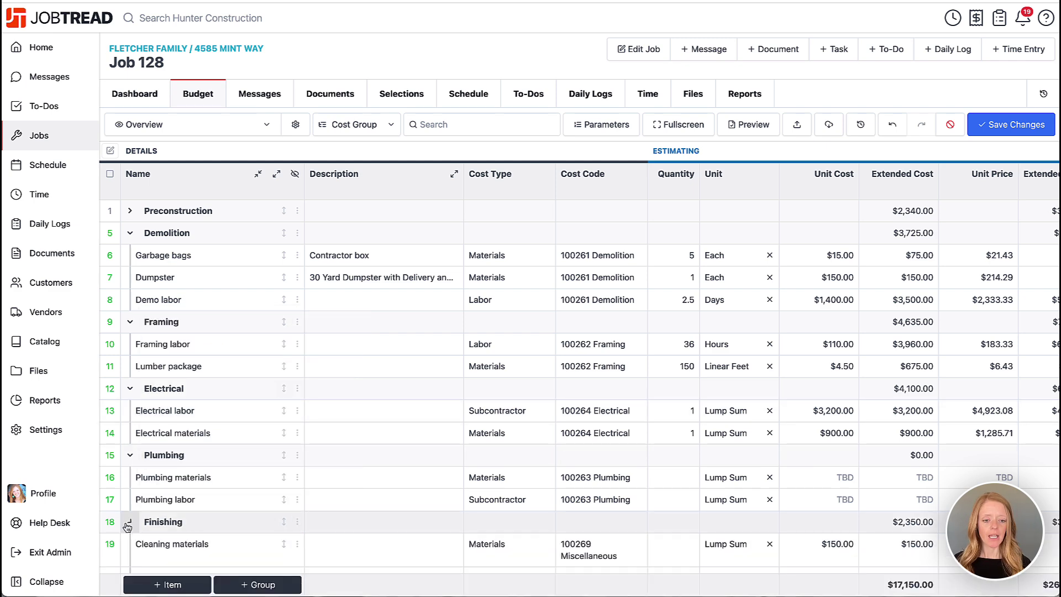
Set the Finishing group's quantities to 1 for Cleaning materials, 3 for Cleaning labor and 1 for Accessories.
scroll(129, 525, down, 2)
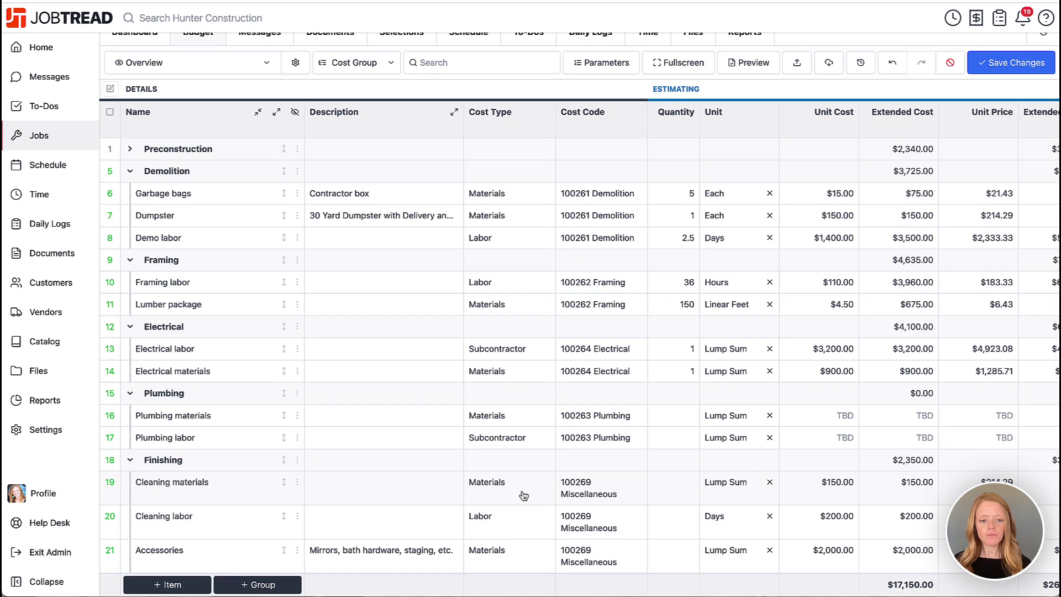
click(675, 492)
text(1)
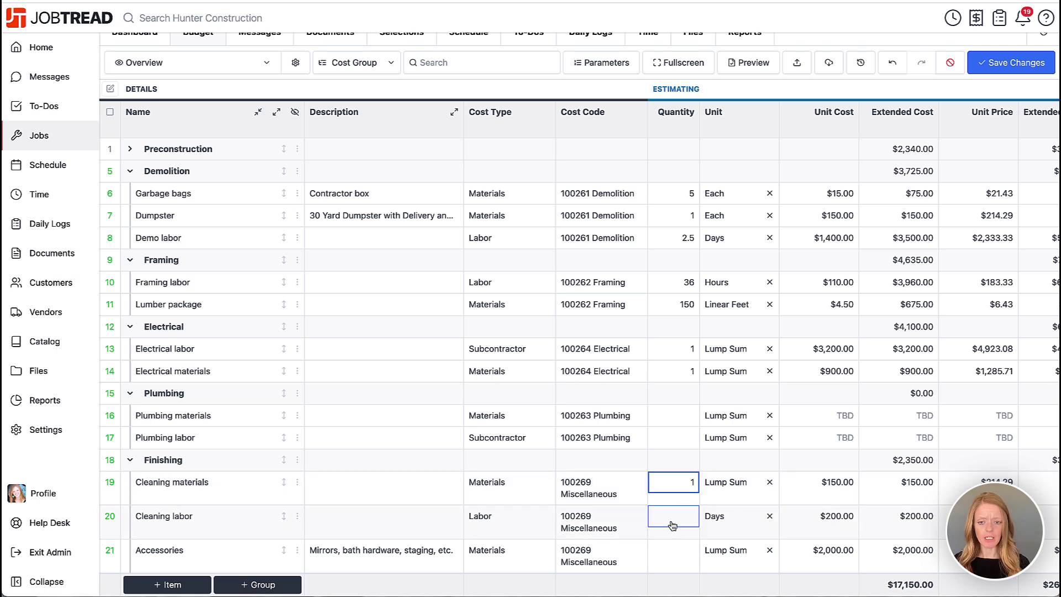
click(671, 522)
text(3)
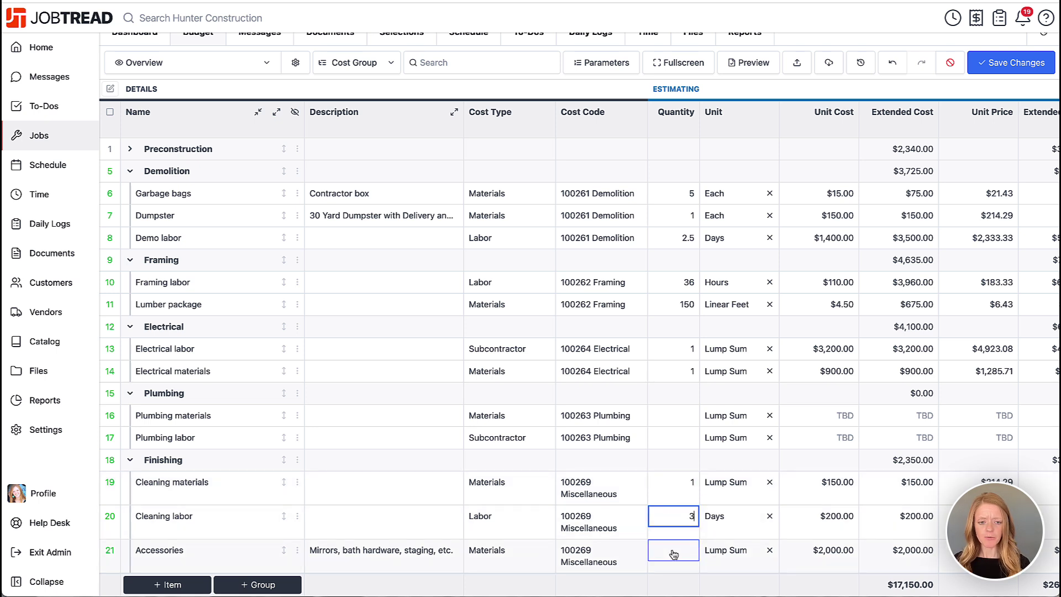
click(672, 553)
text(1)
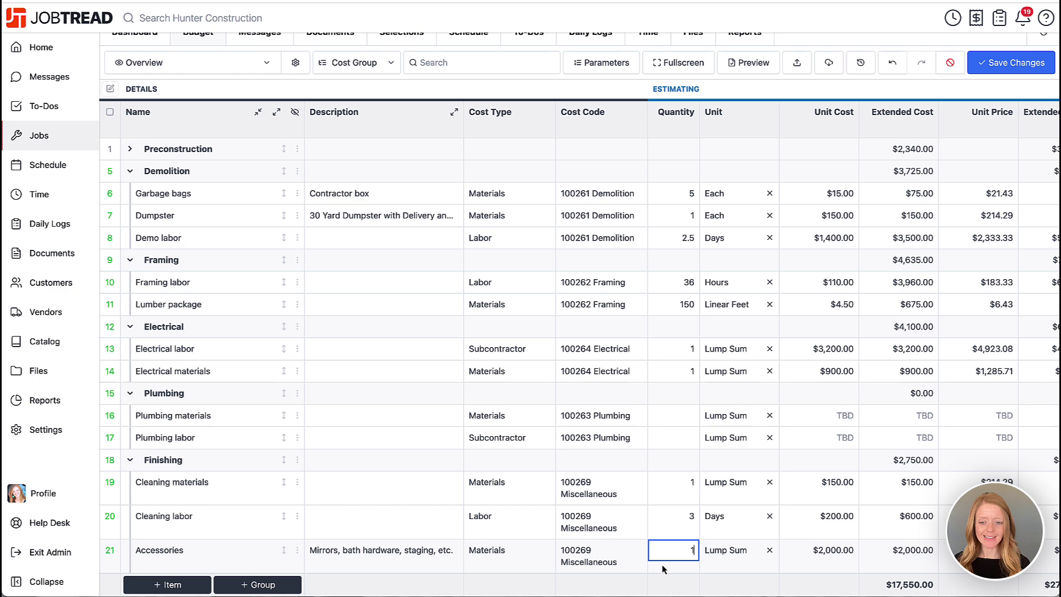
click(650, 591)
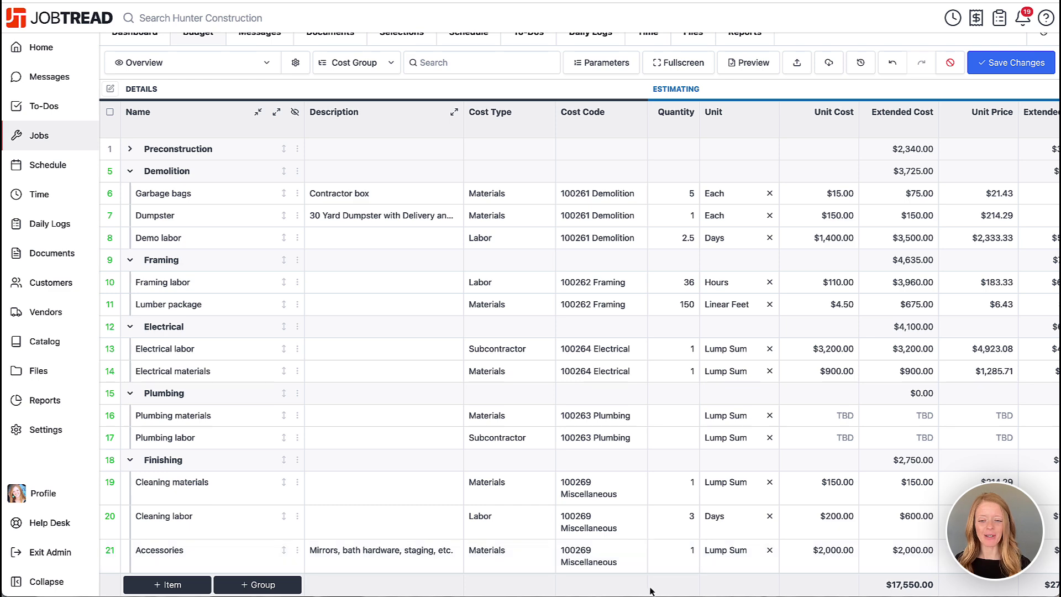
click(626, 570)
Save the budget changes with the new Demolition, Framing, Electrical, Plumbing and Finishing groups.
scroll(613, 564, up, 2)
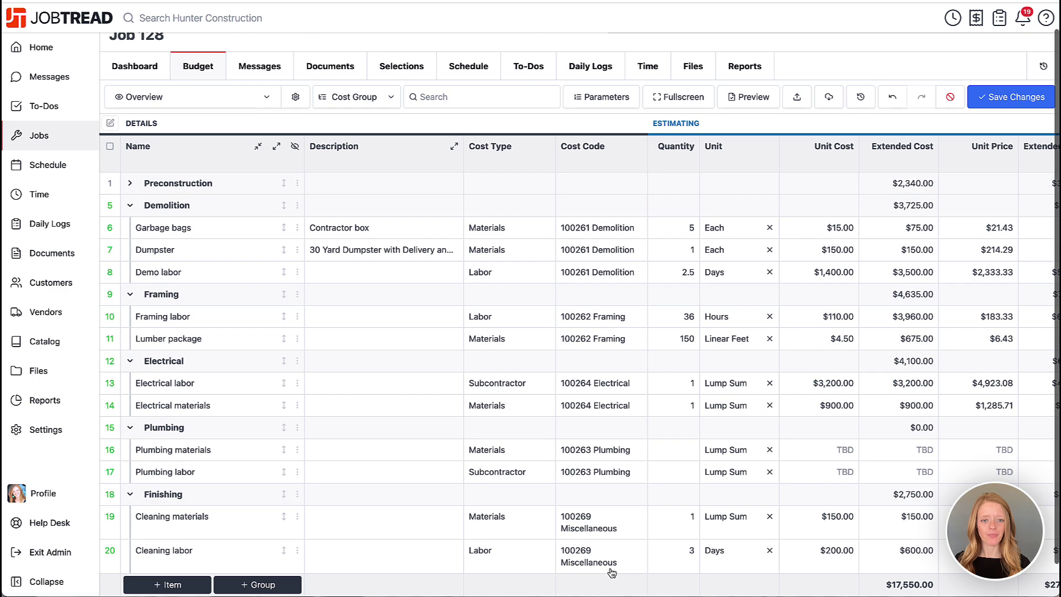
mouse_move(976, 161)
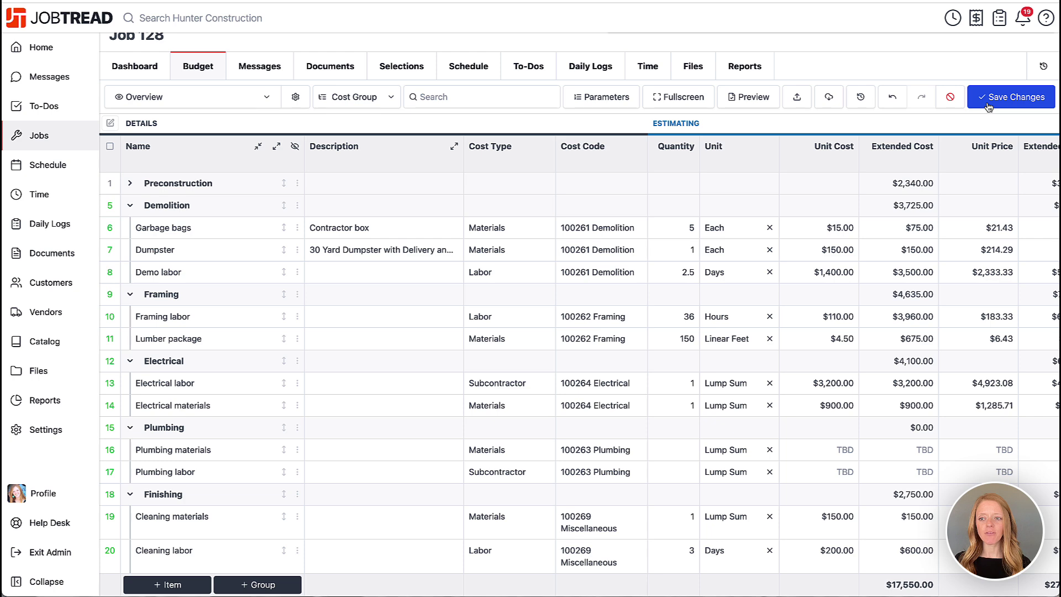
click(989, 105)
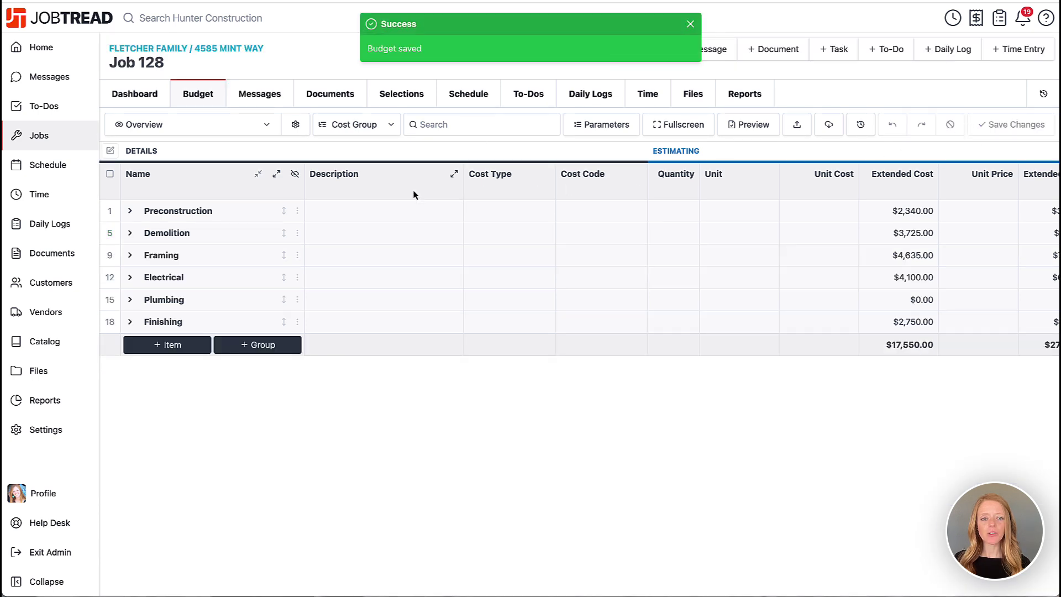
Expand all cost groups one level, collapse them and expand them again to show every item.
click(277, 175)
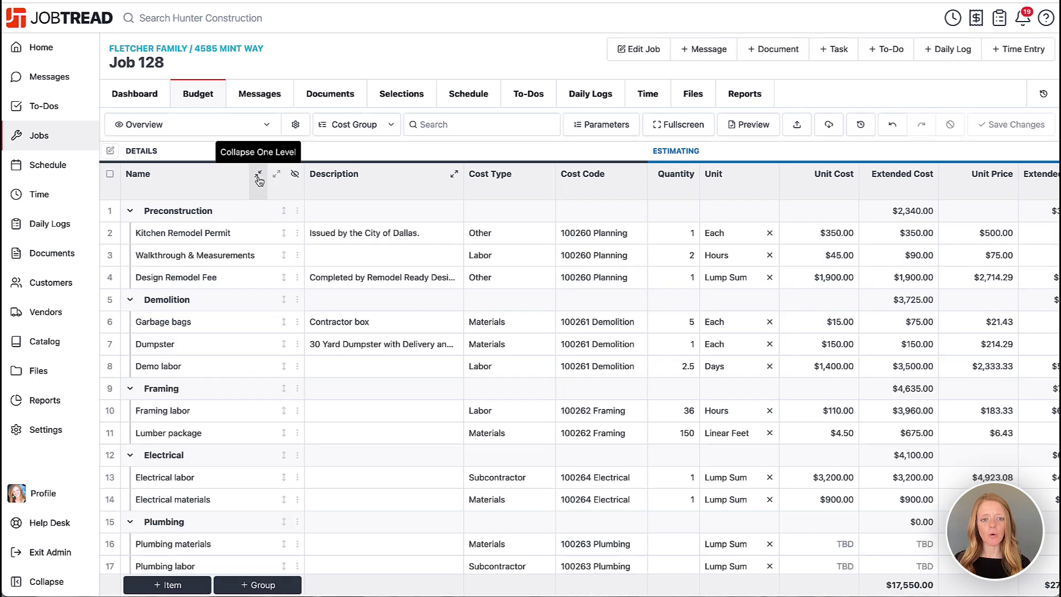
click(258, 176)
click(276, 176)
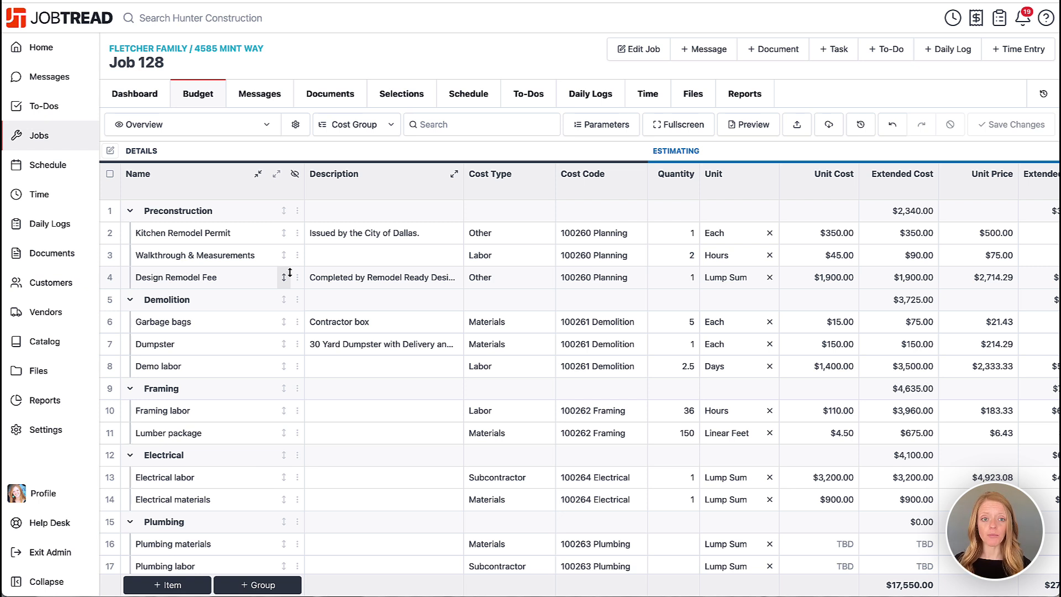
Show the Estimating section's Bid Requests column in the Overview budget view and save the view.
click(295, 126)
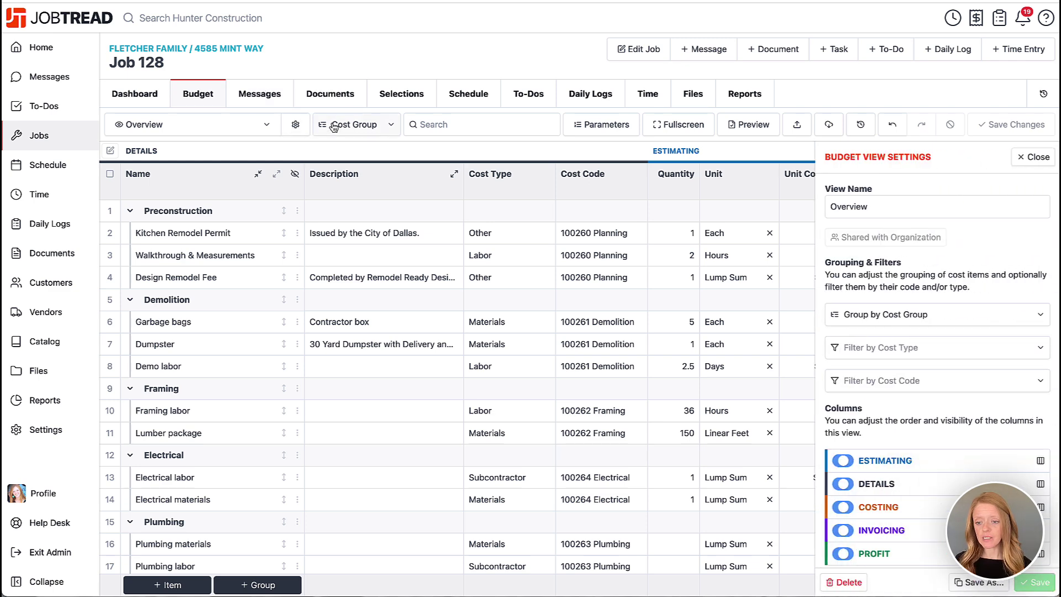
scroll(870, 307, down, 2)
scroll(870, 308, down, 7)
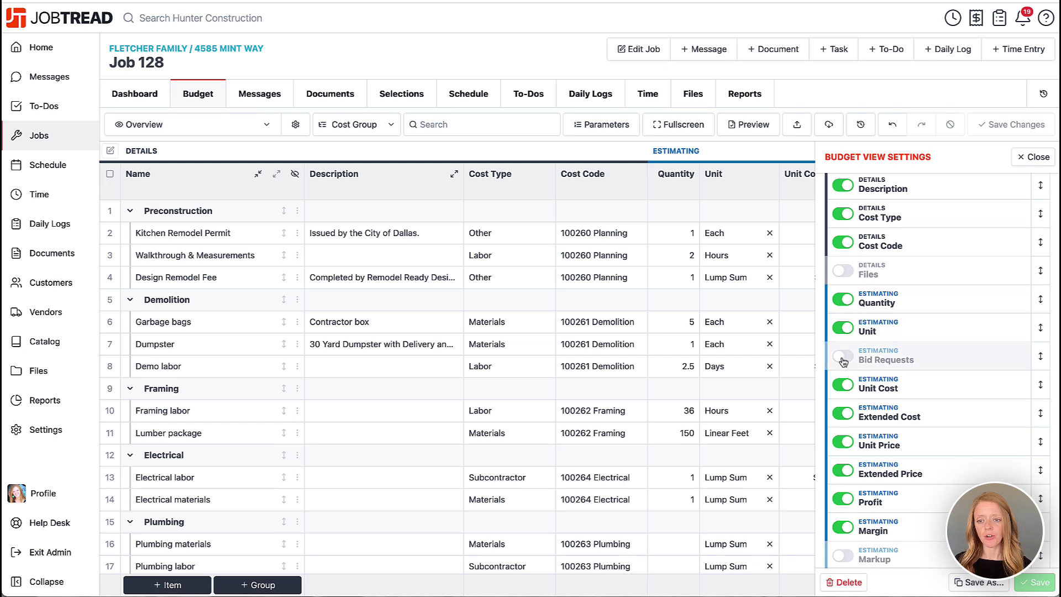
click(843, 359)
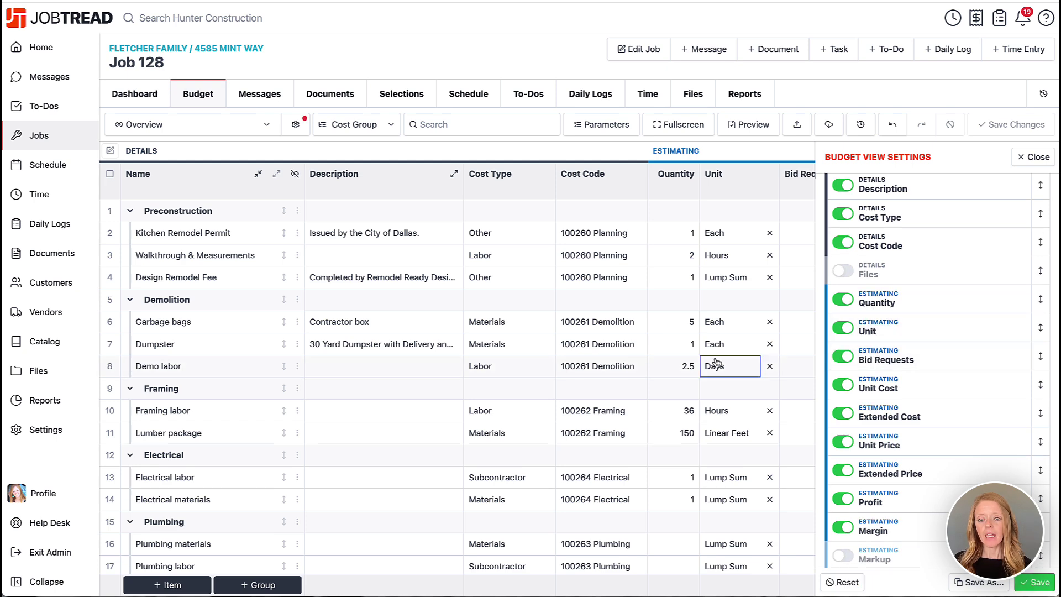
scroll(716, 365, right, 5)
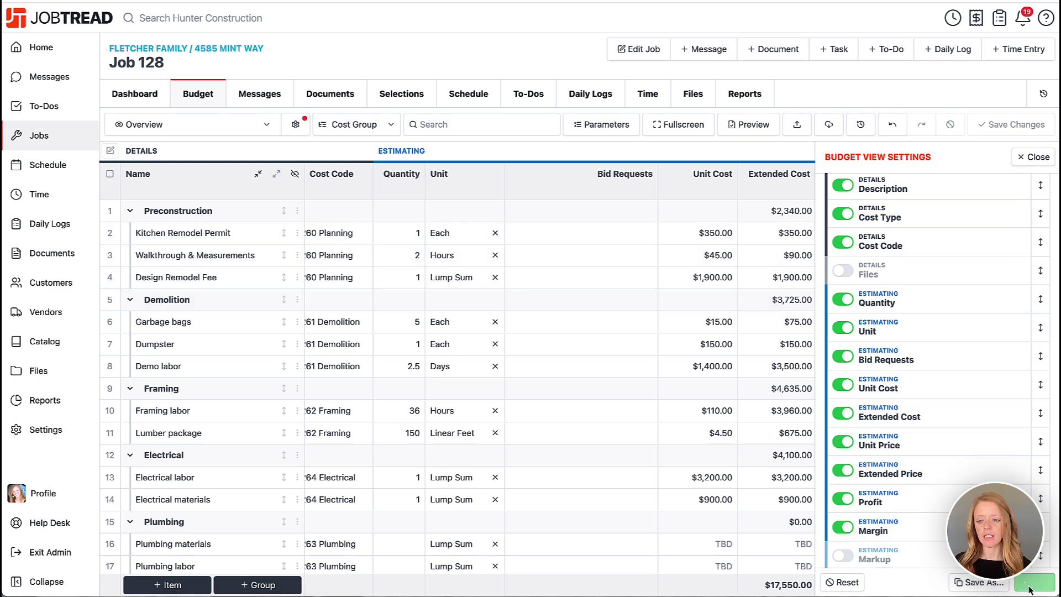
click(1034, 158)
mouse_move(1009, 164)
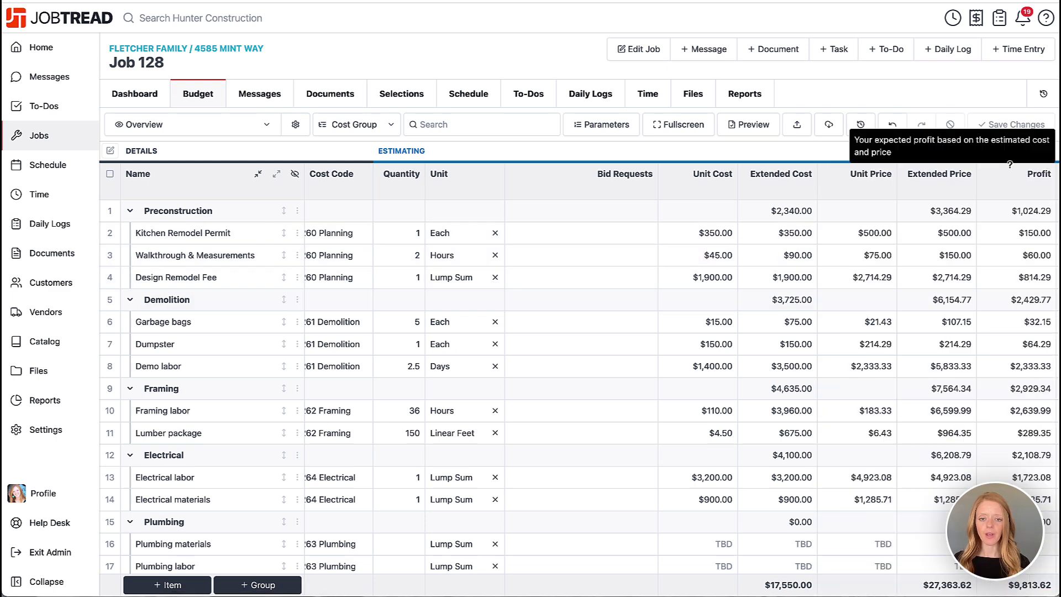
scroll(684, 266, left, 2)
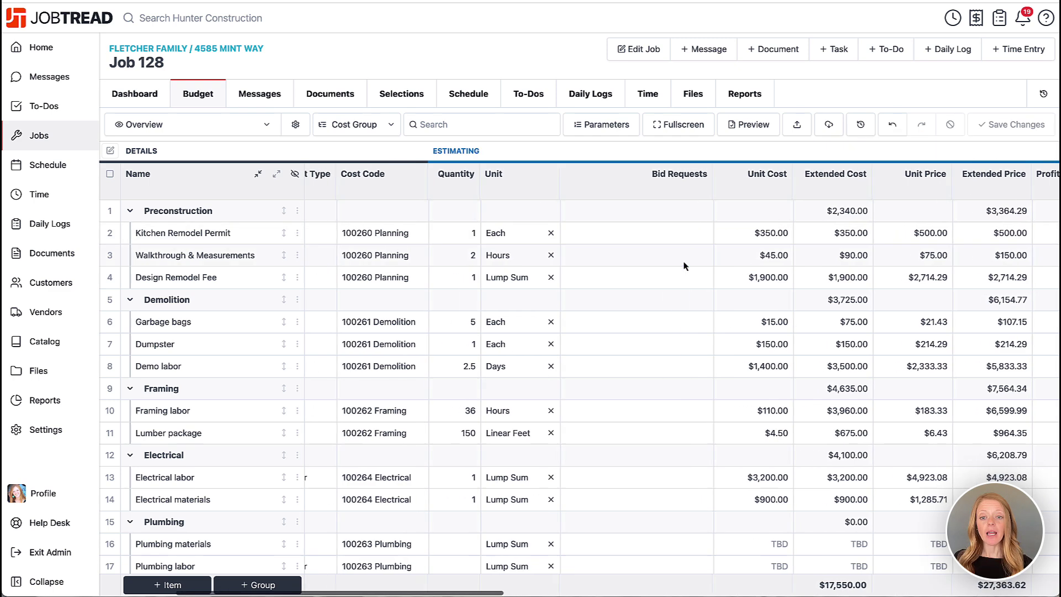
scroll(684, 265, left, 4)
scroll(660, 331, down, 1)
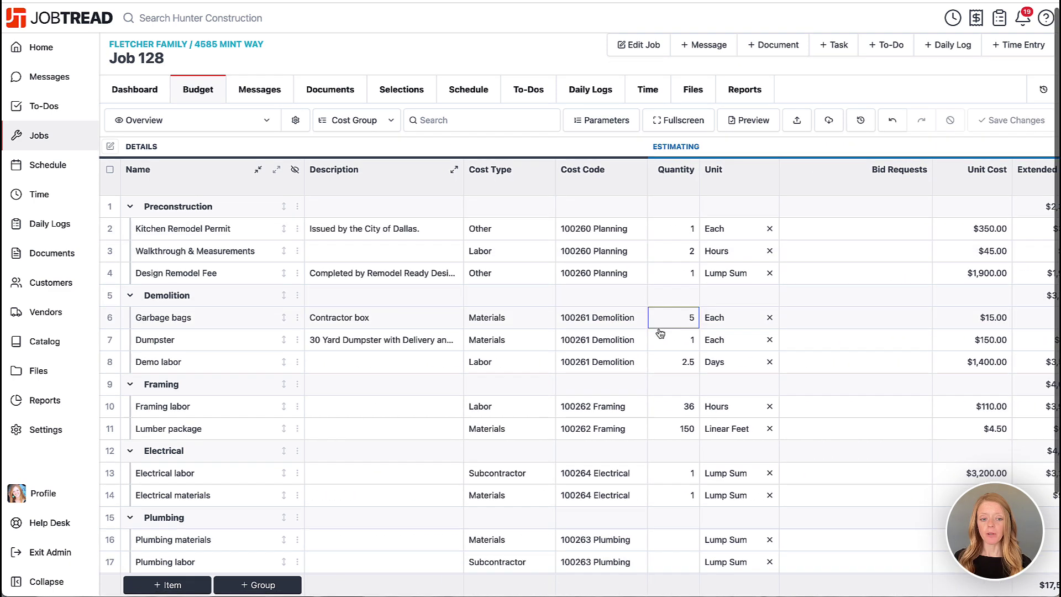
scroll(661, 333, down, 1)
scroll(660, 333, up, 1)
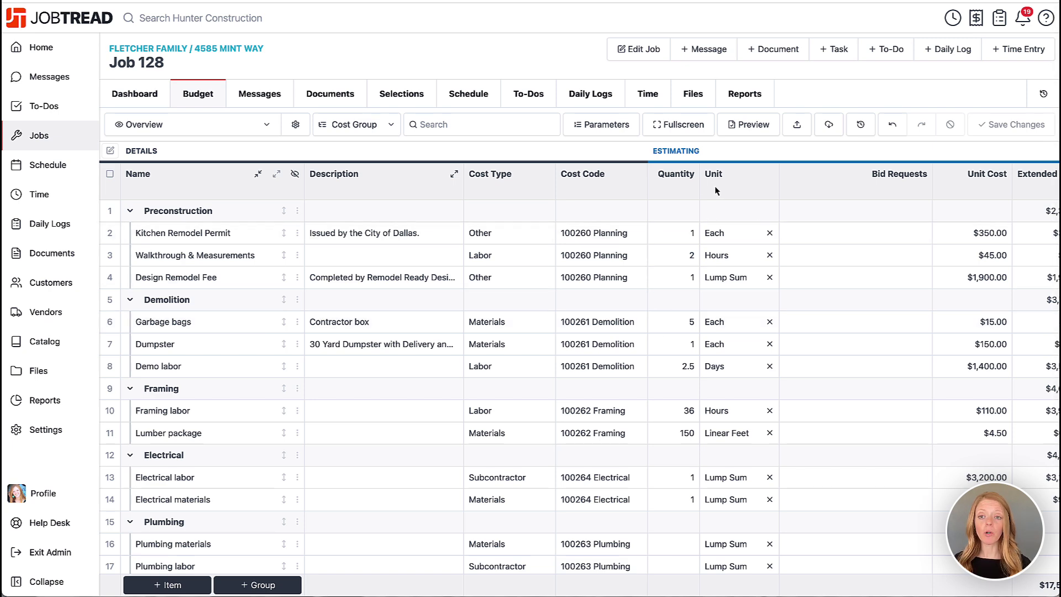
Create a bid request document for AR Perry Plumbing & Heating that includes the whole Plumbing cost group.
click(754, 52)
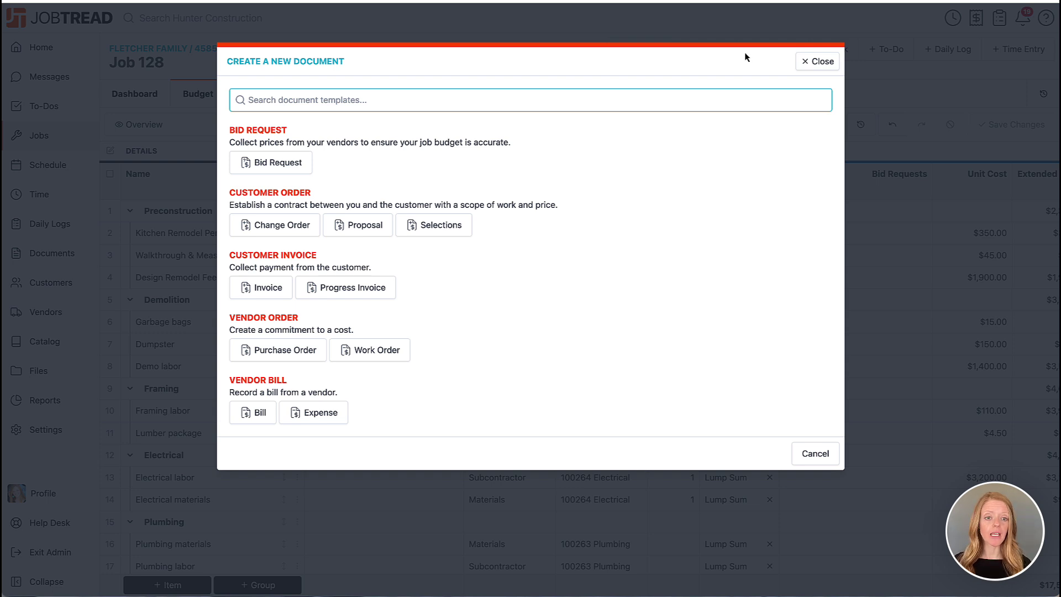
click(279, 163)
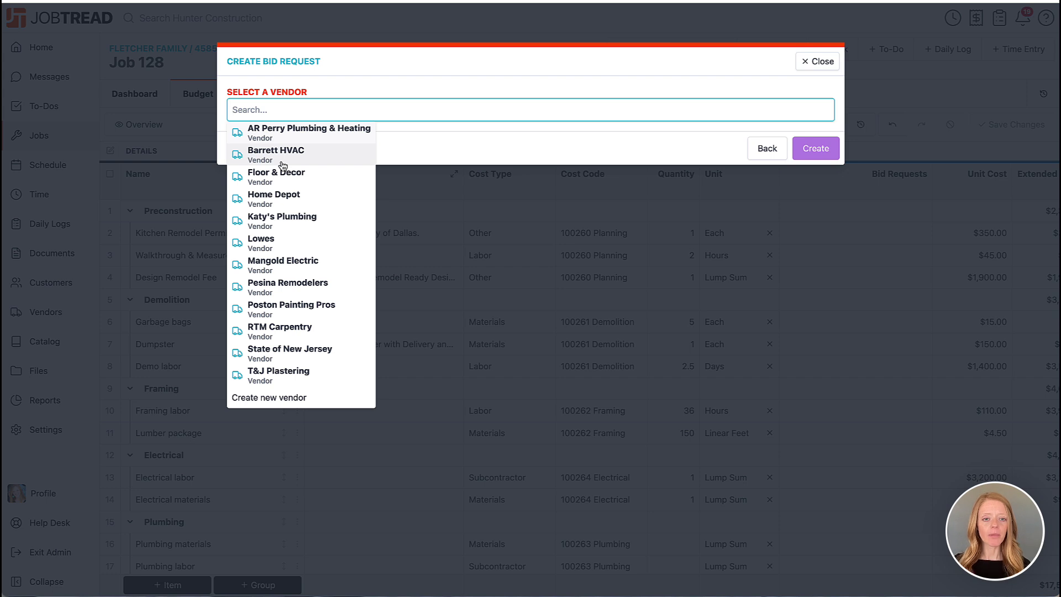
click(306, 136)
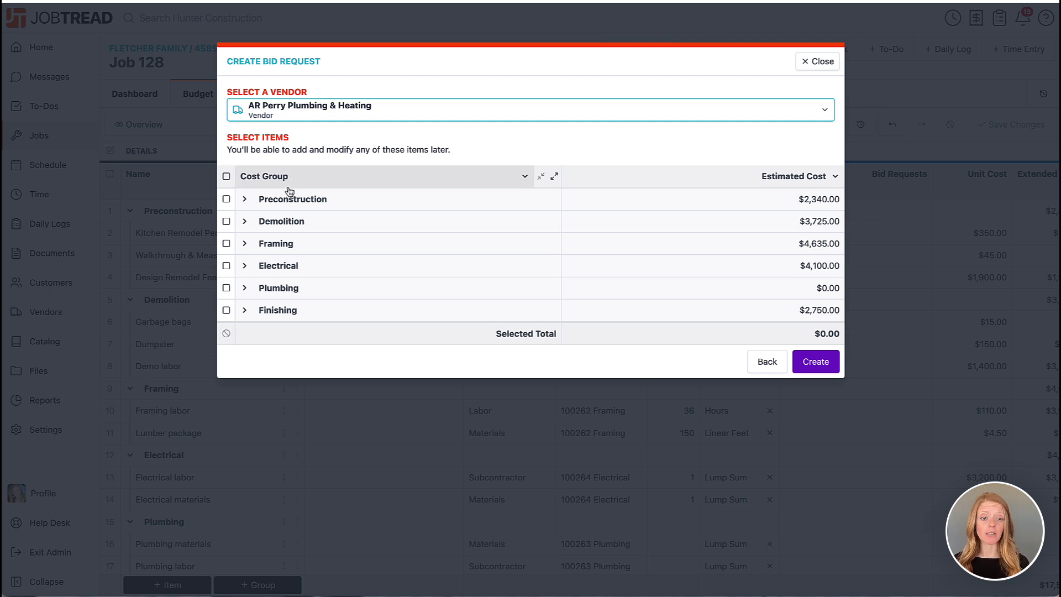
click(246, 288)
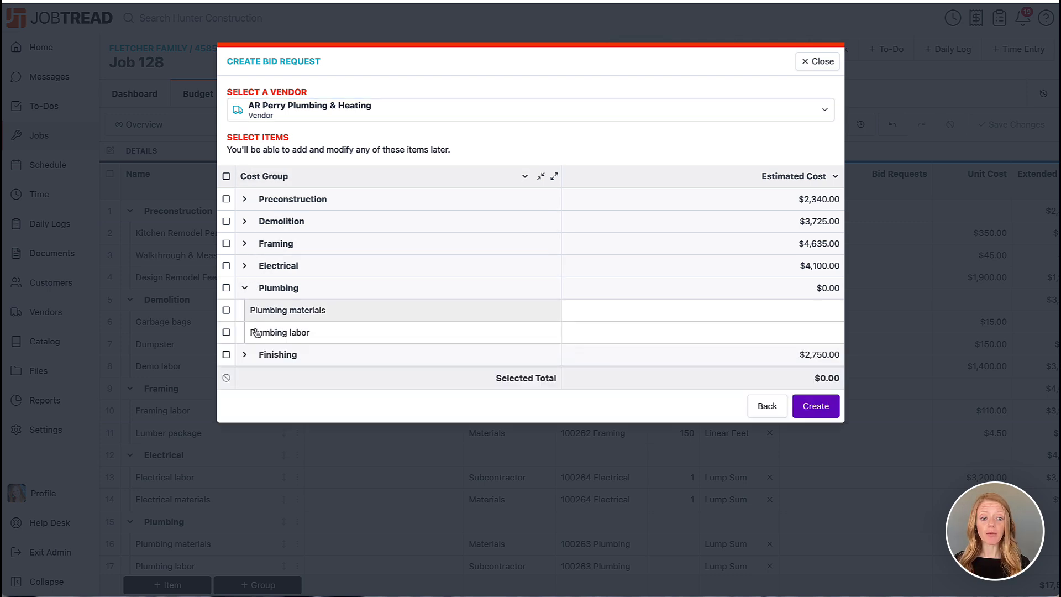
click(227, 288)
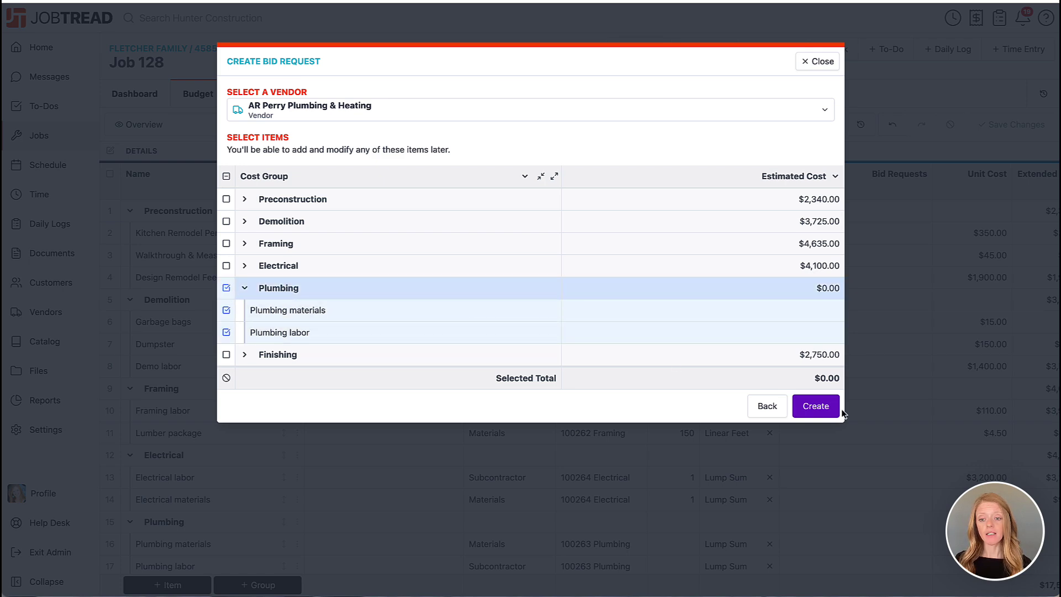
click(815, 406)
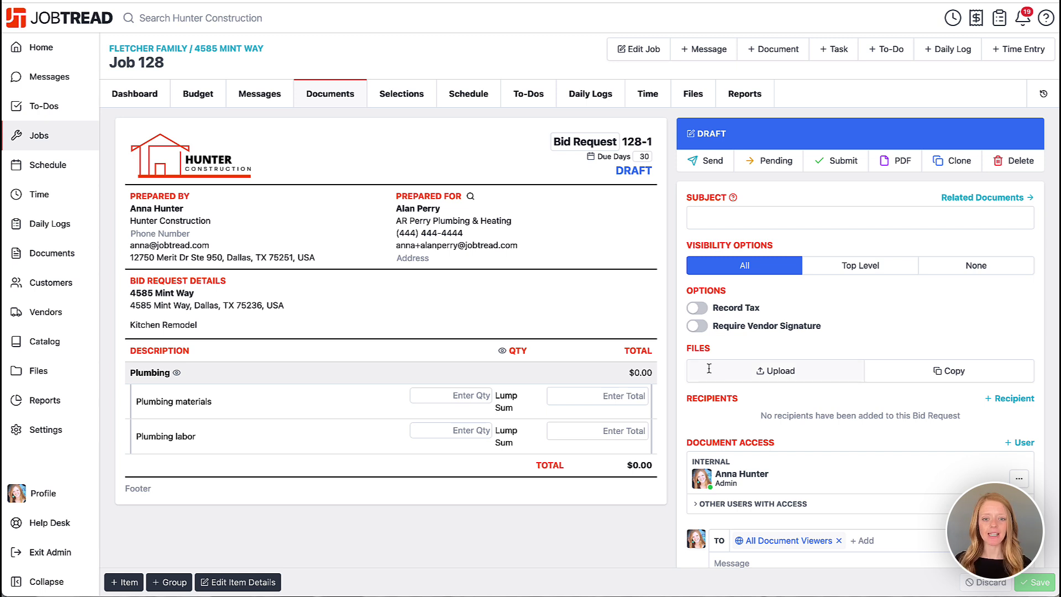
Replace the bid request's description with "Replace all cast iron with PEX or PVC where needed.".
click(444, 221)
click(446, 232)
click(446, 244)
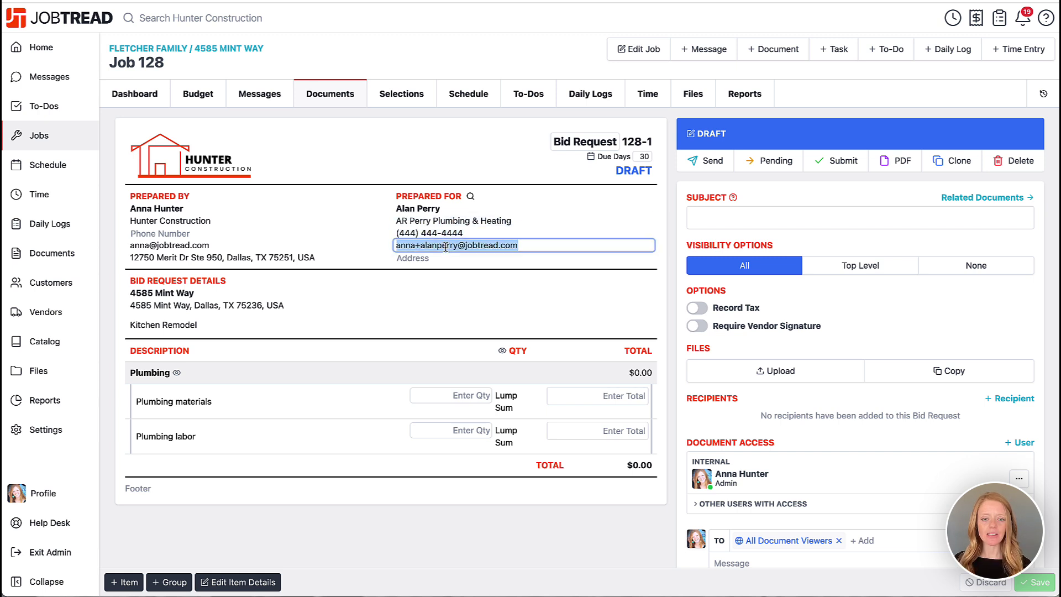
click(279, 303)
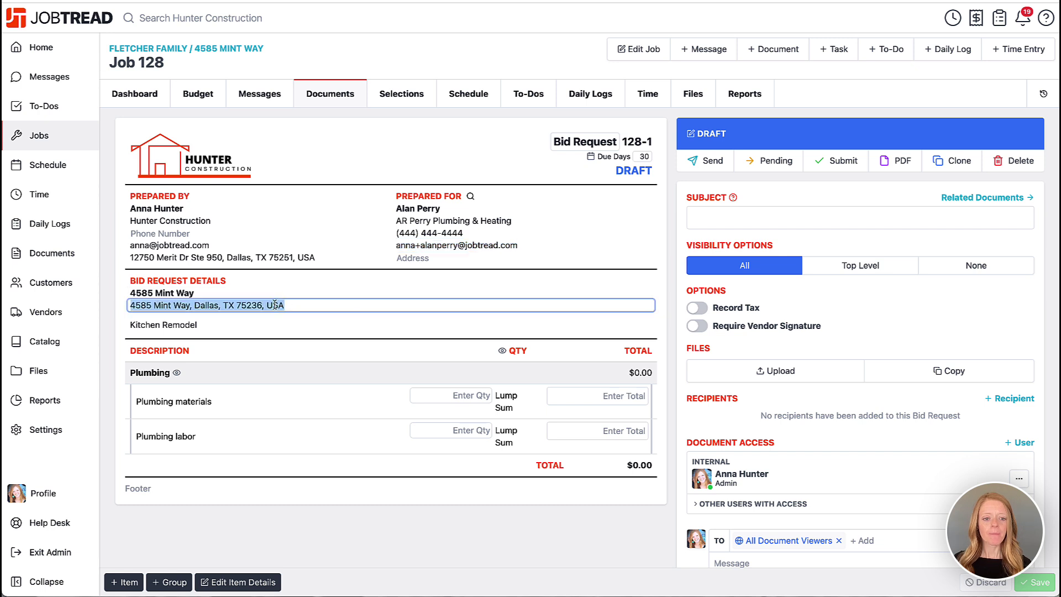
click(236, 331)
click(236, 332)
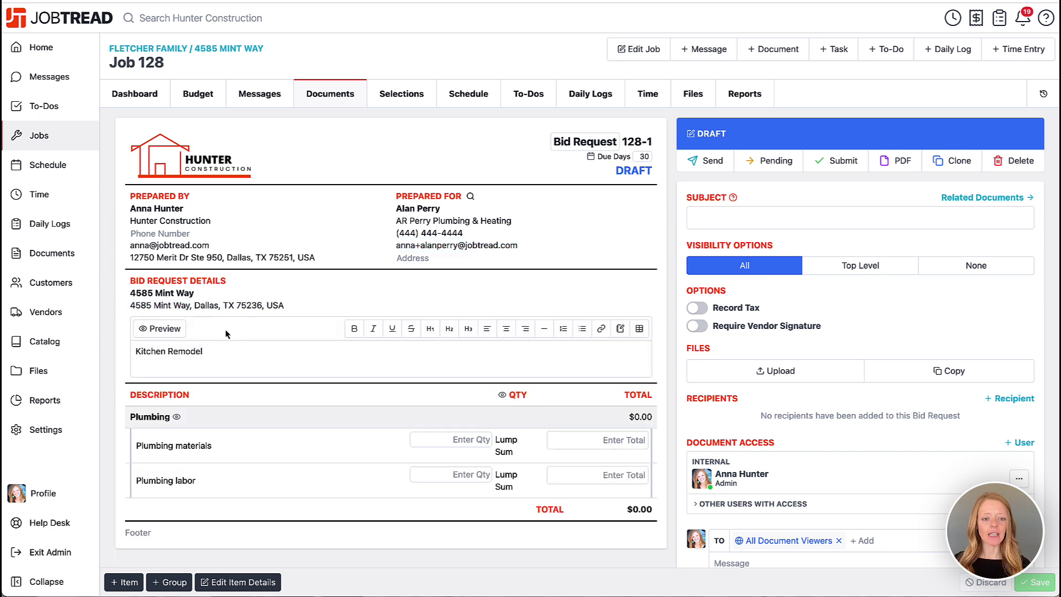
triple_click(204, 352)
text(Re)
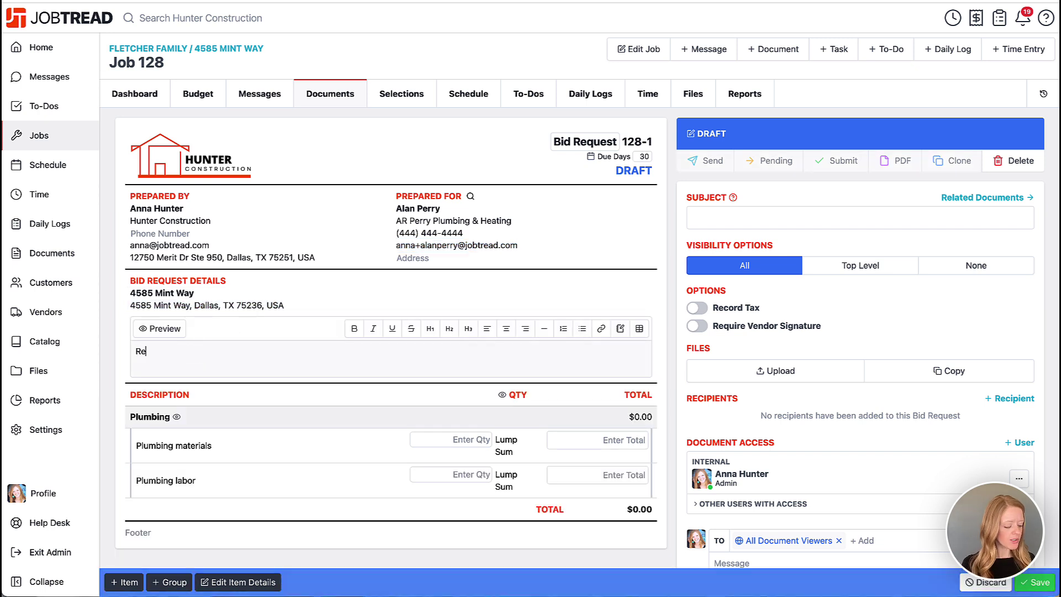
text(place all cas)
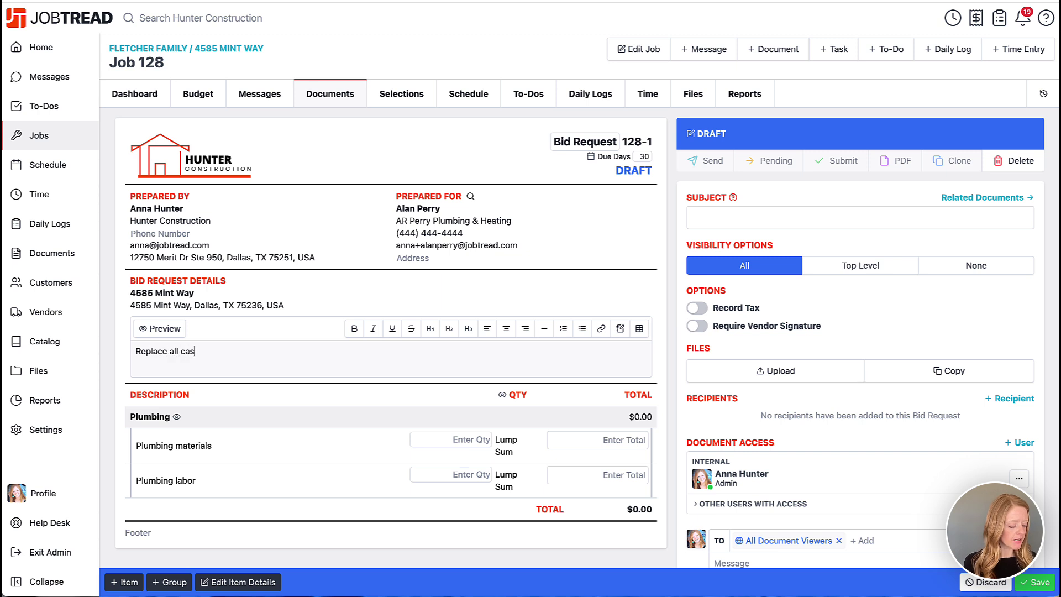
text(t iron with PEX)
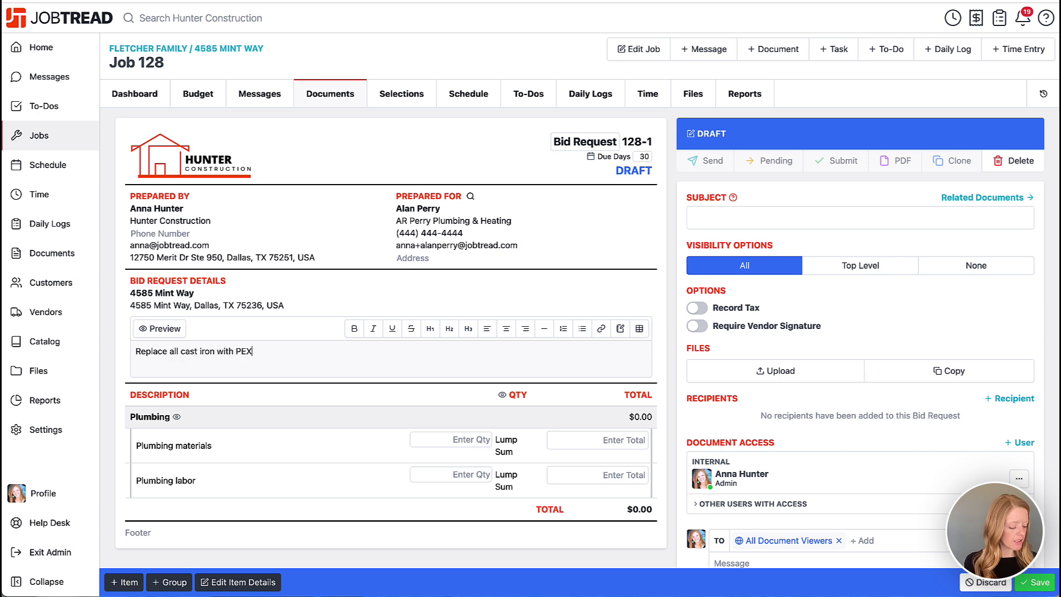
text( or PVC where needed.)
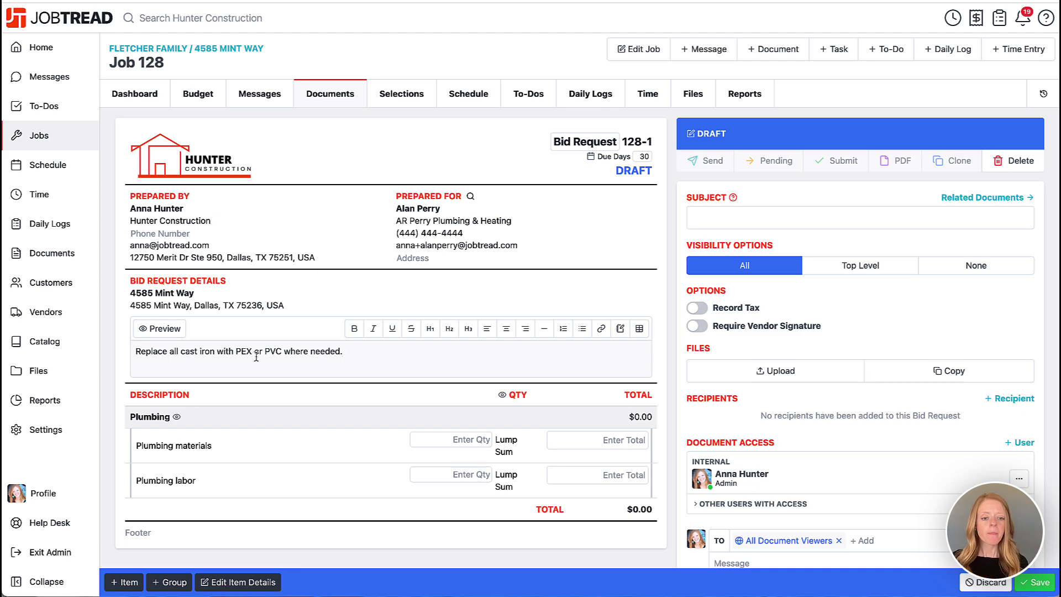
Hide the quantity column on the bid request and require a vendor signature.
scroll(180, 472, down, 3)
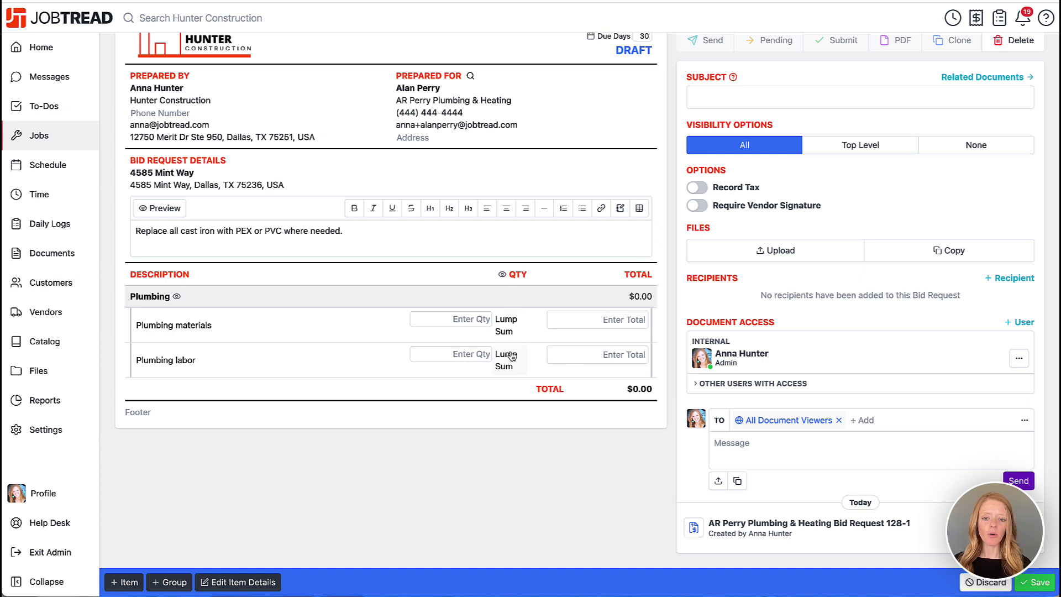
click(503, 275)
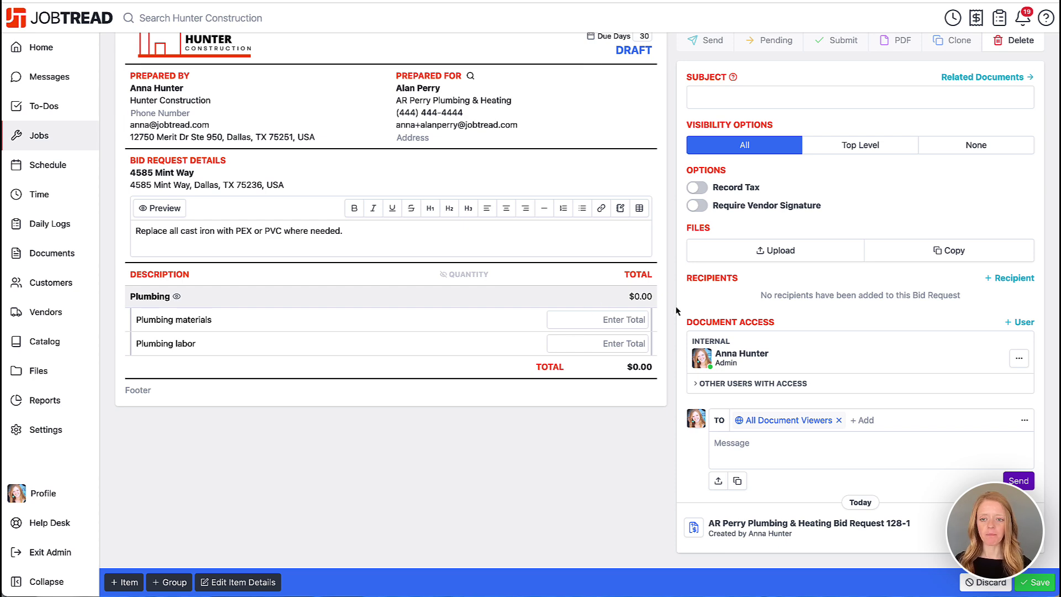
scroll(675, 306, up, 2)
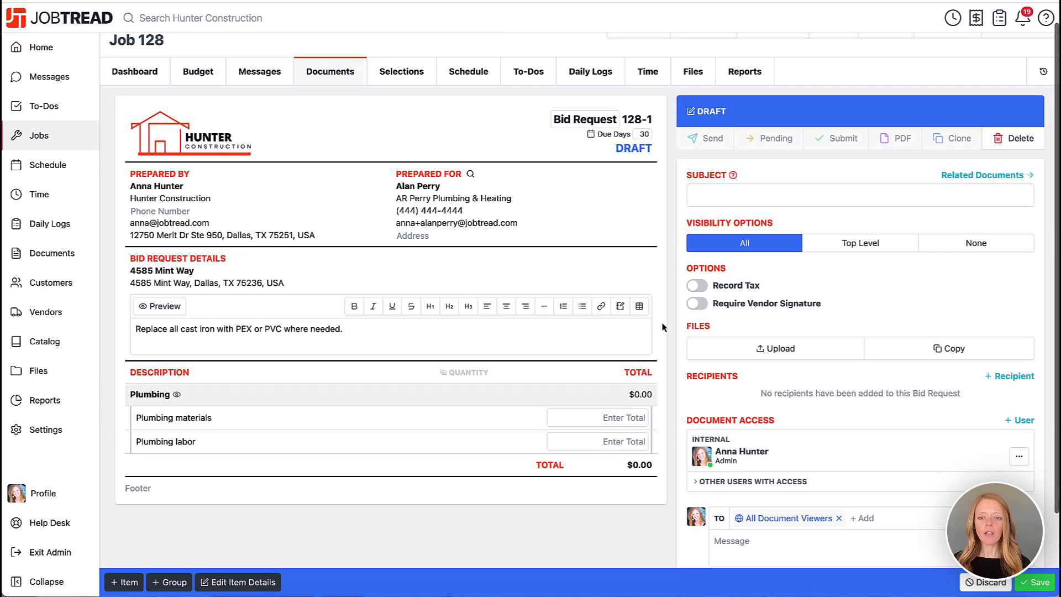
click(697, 304)
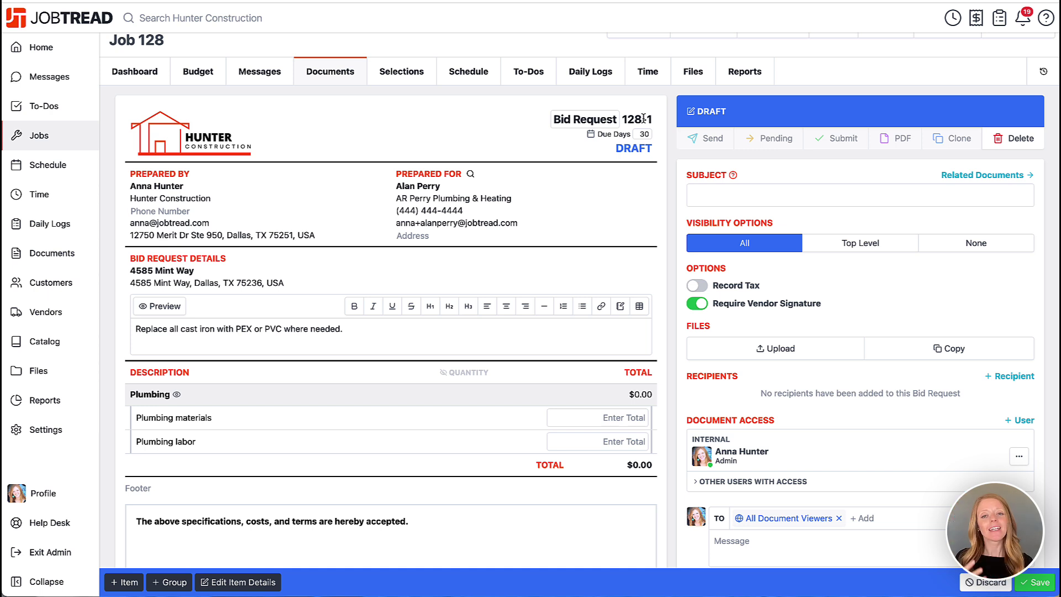
Enter "Plumbing Labor & Materials" as the bid request's subject and save the document.
click(720, 195)
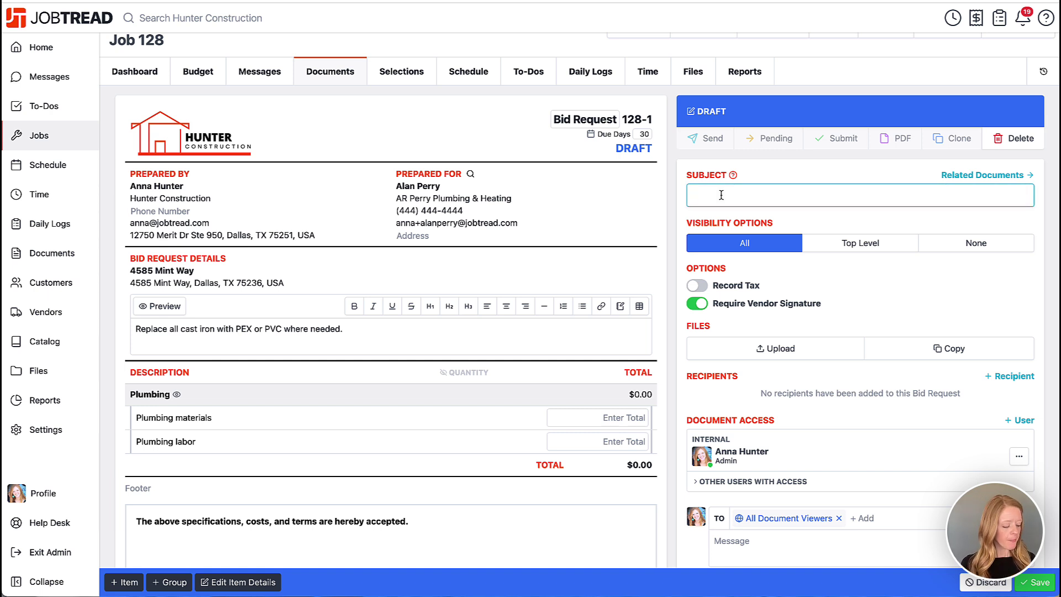
text(Plumbing Labor )
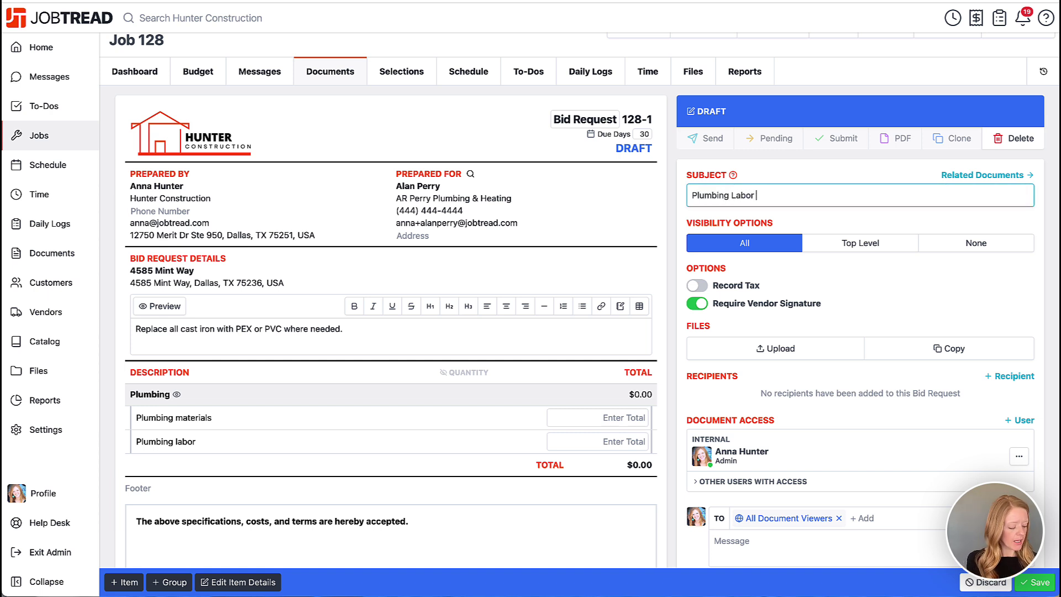
text(& Materials)
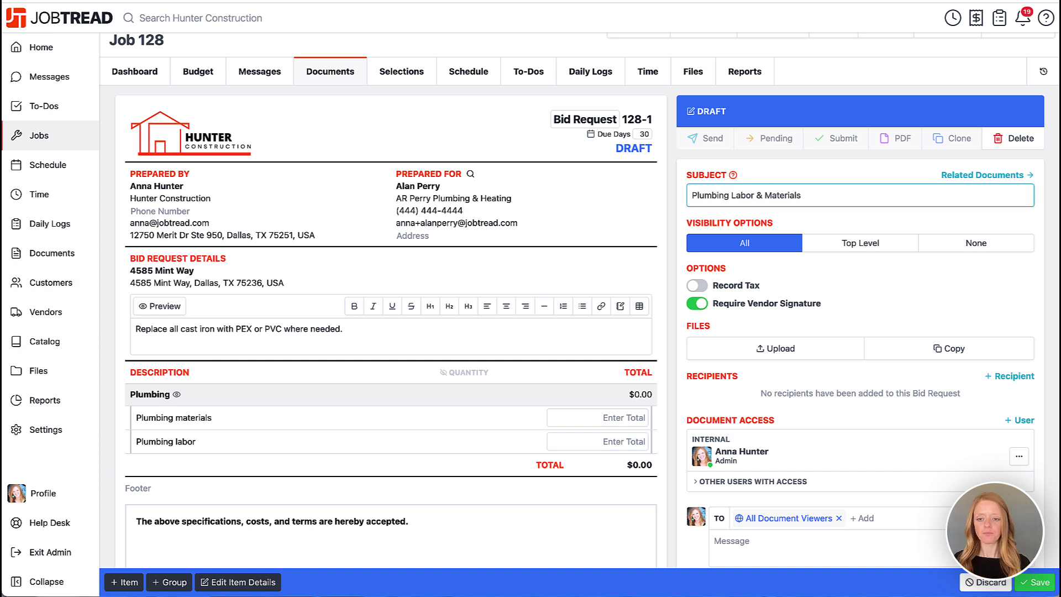
scroll(771, 320, down, 1)
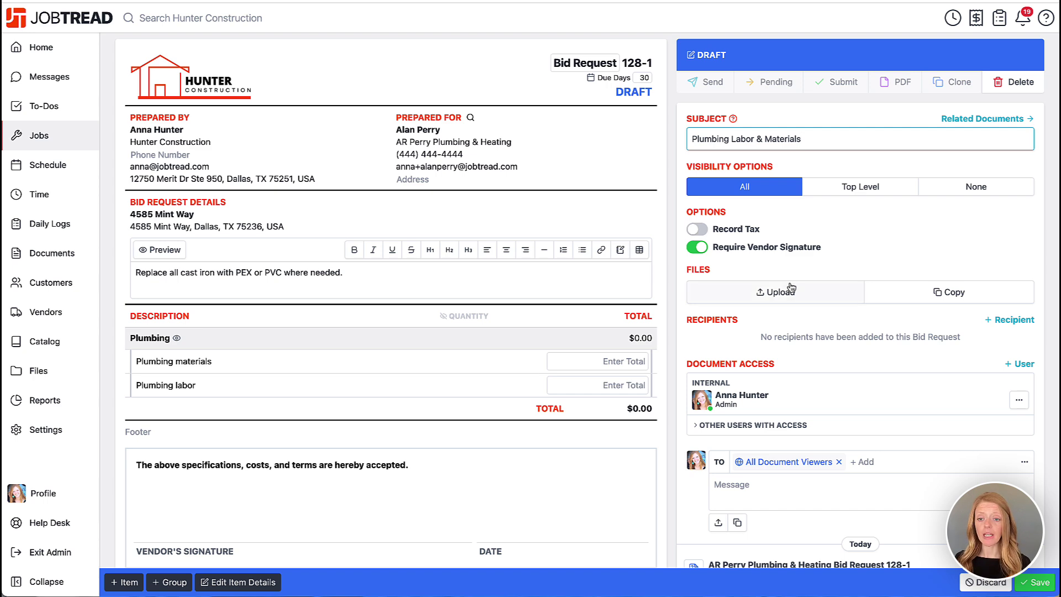
scroll(776, 384, down, 1)
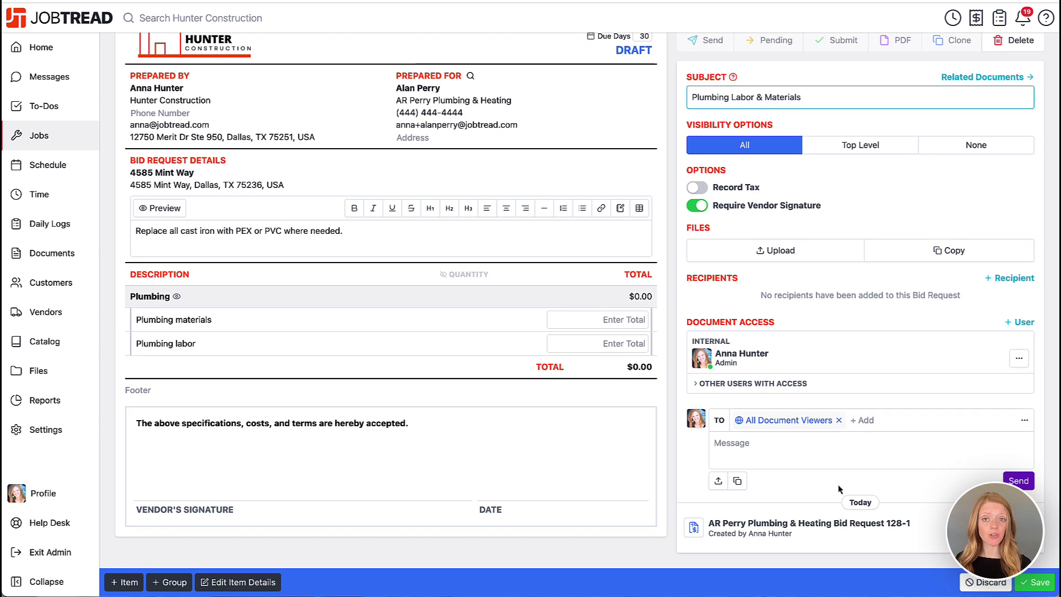
click(1033, 583)
scroll(843, 398, up, 3)
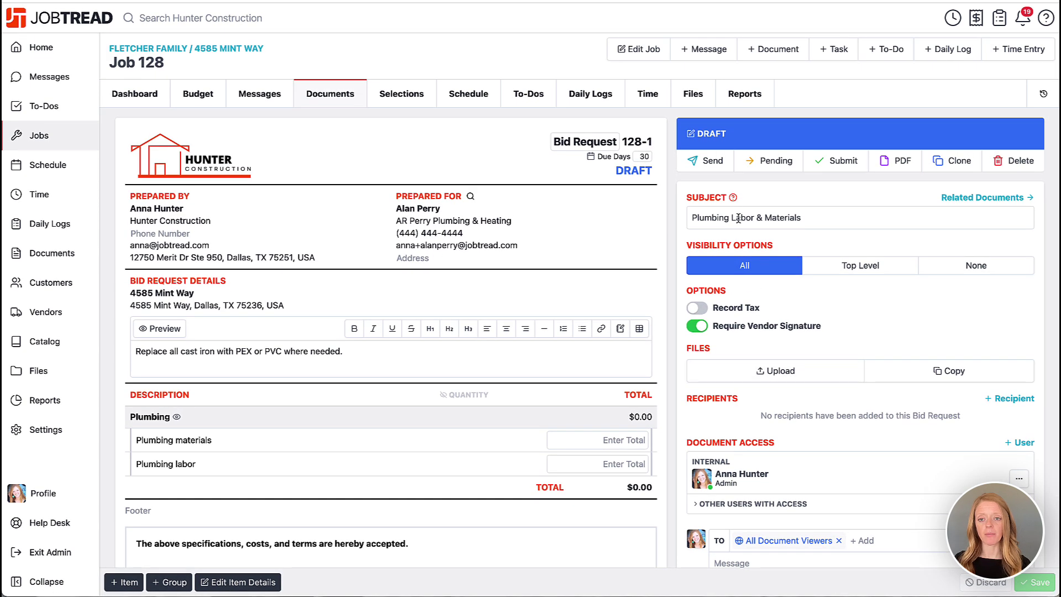
Open the bid request for sending and add the Katy's Plumbing owner and Barrett HVAC as additional vendors.
click(704, 162)
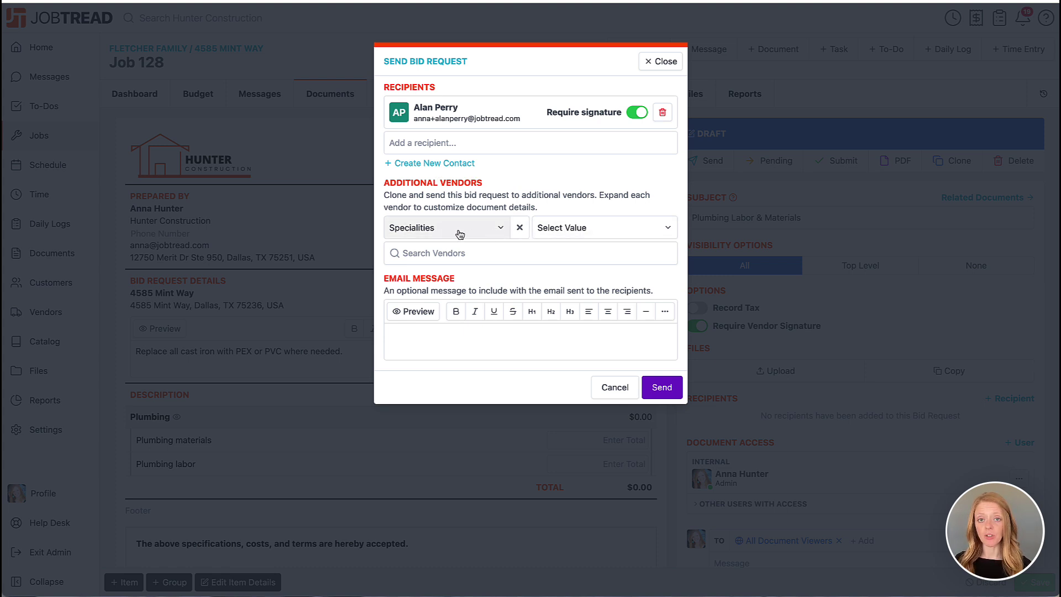
click(458, 252)
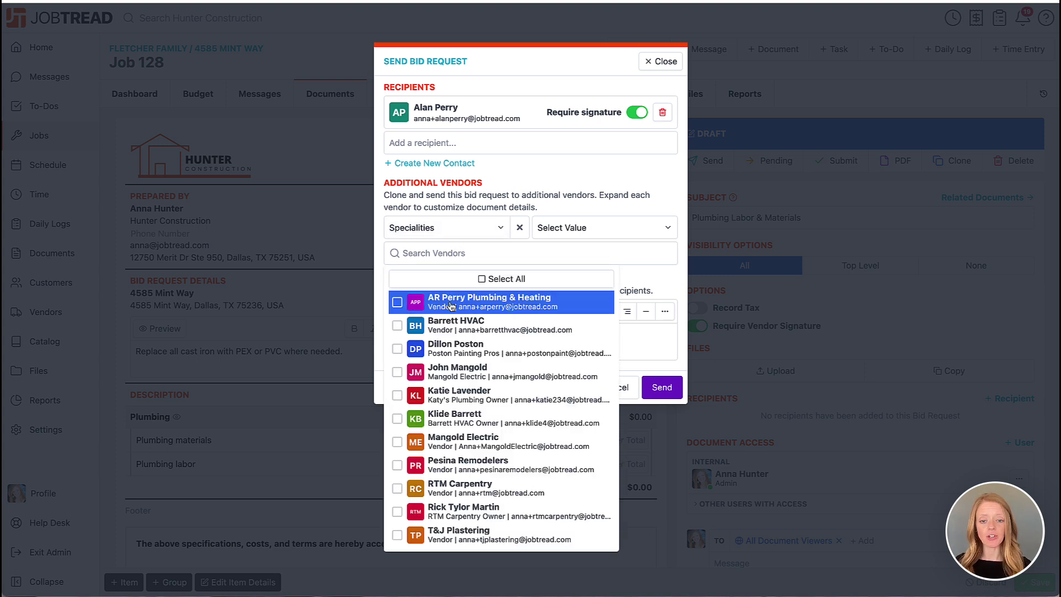
click(397, 396)
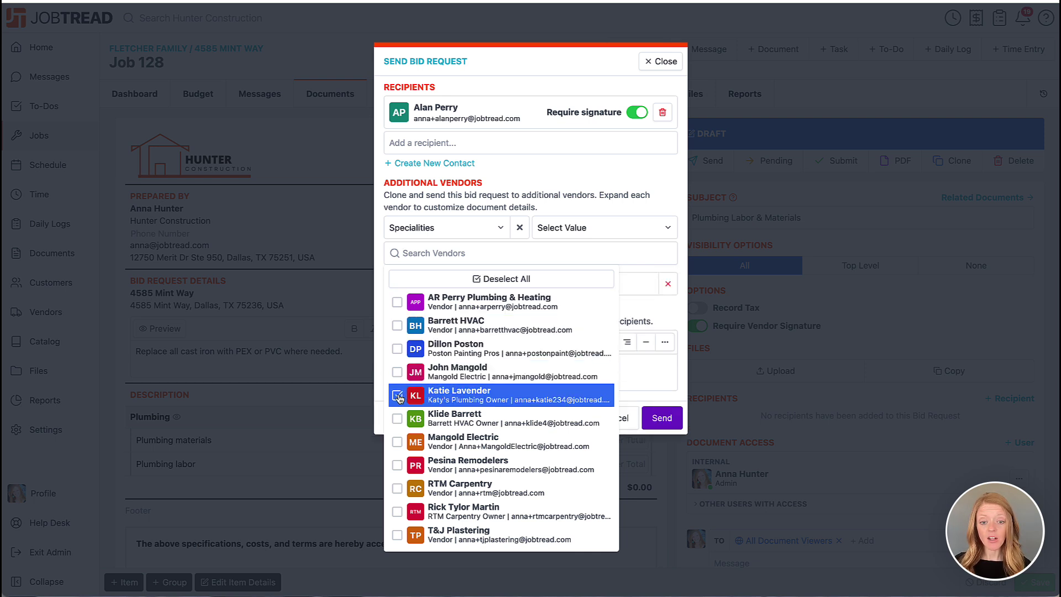
click(397, 328)
click(380, 310)
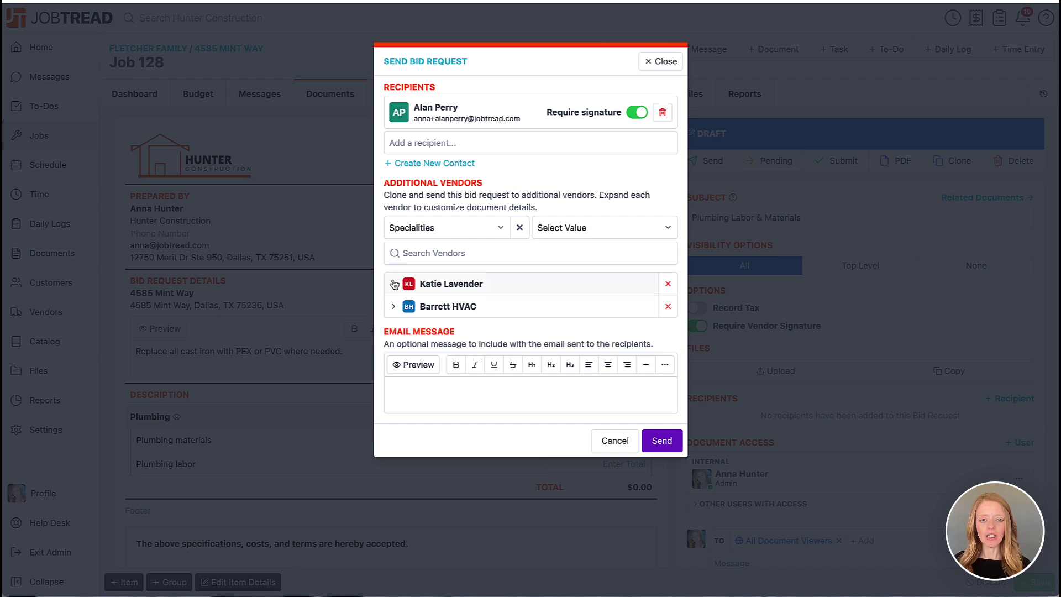
Expand both additional vendors in the bid request send dialog to review their subject, contact details and signature requirement.
click(394, 284)
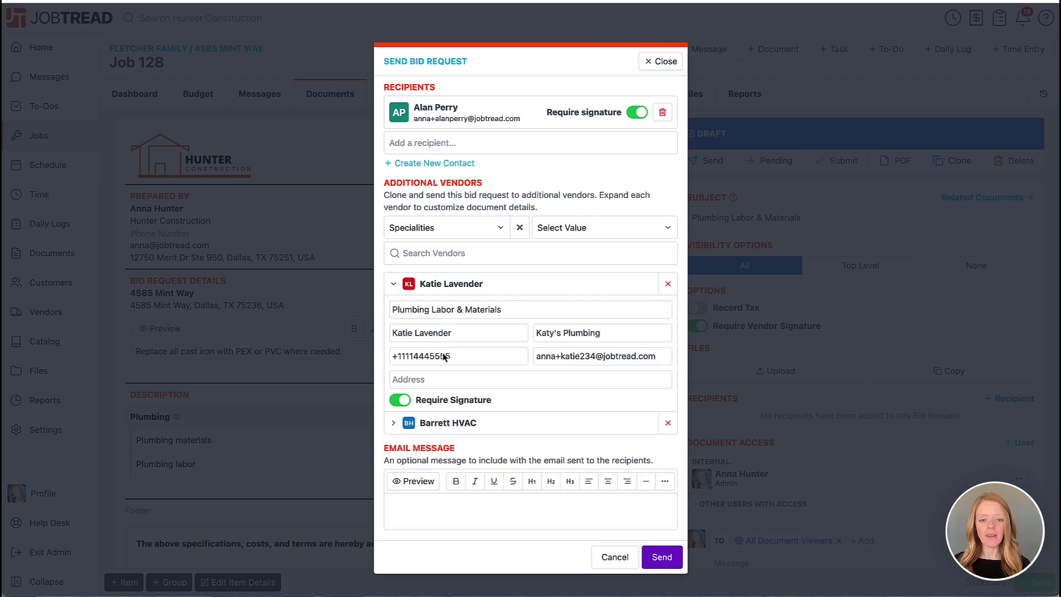
click(394, 423)
scroll(471, 459, down, 3)
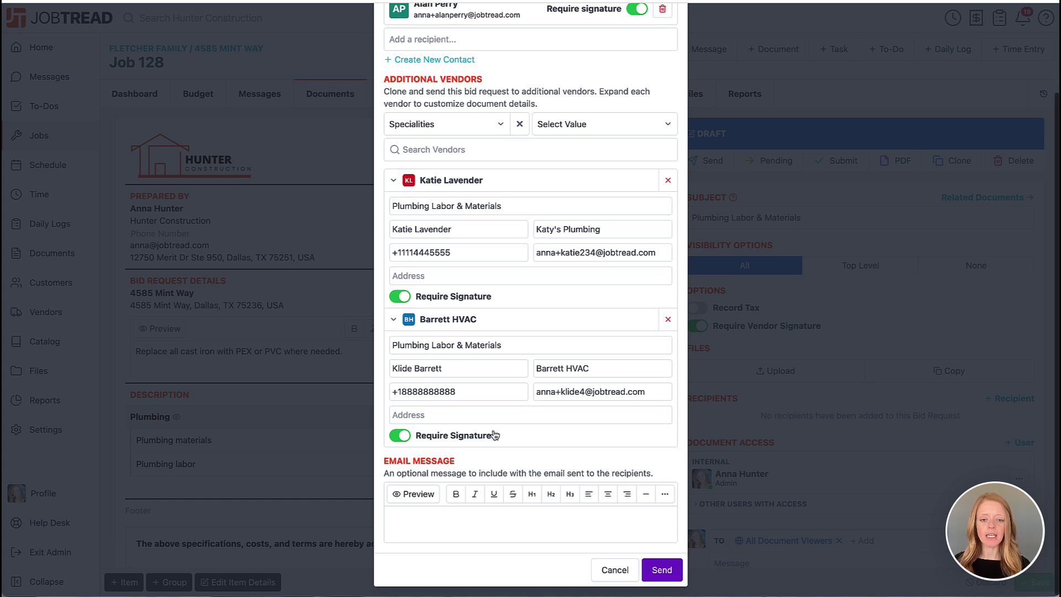
Add the email message "Please review and submit your bid!" and send the bid request to all vendors.
click(480, 528)
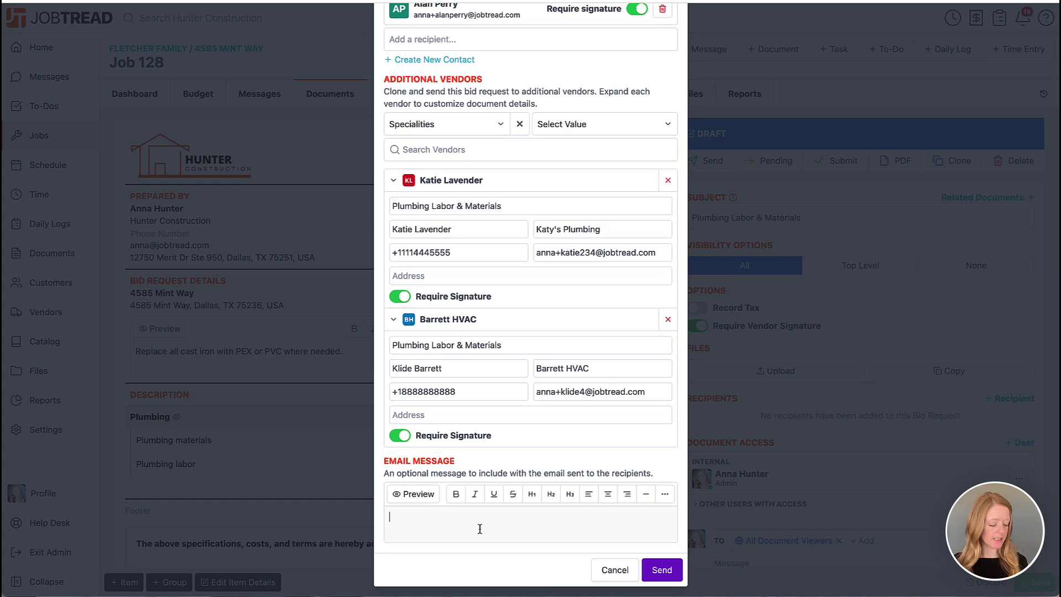
text(Please review and submit )
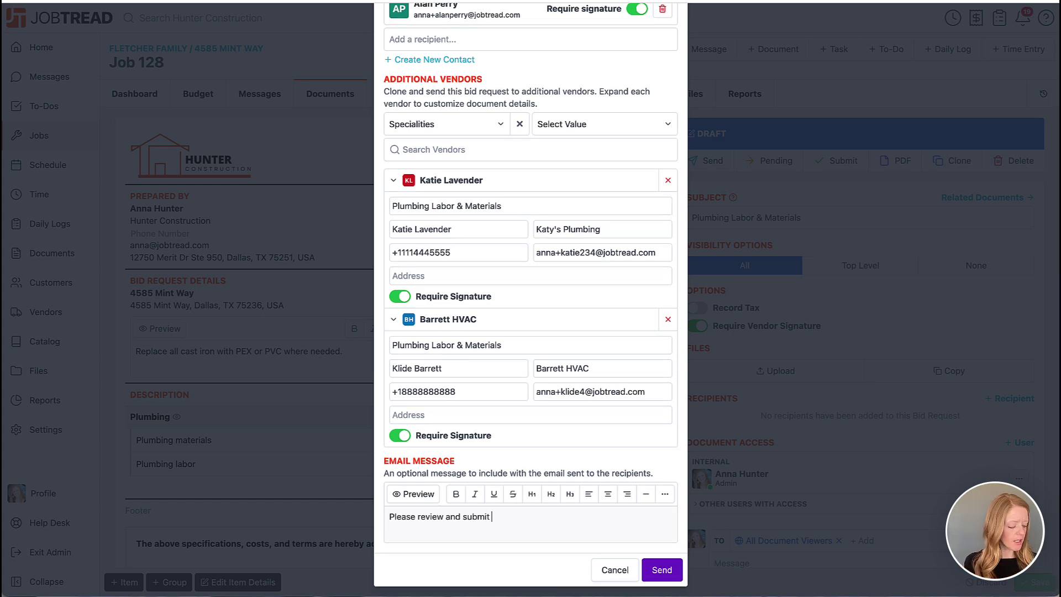
text(your bid!)
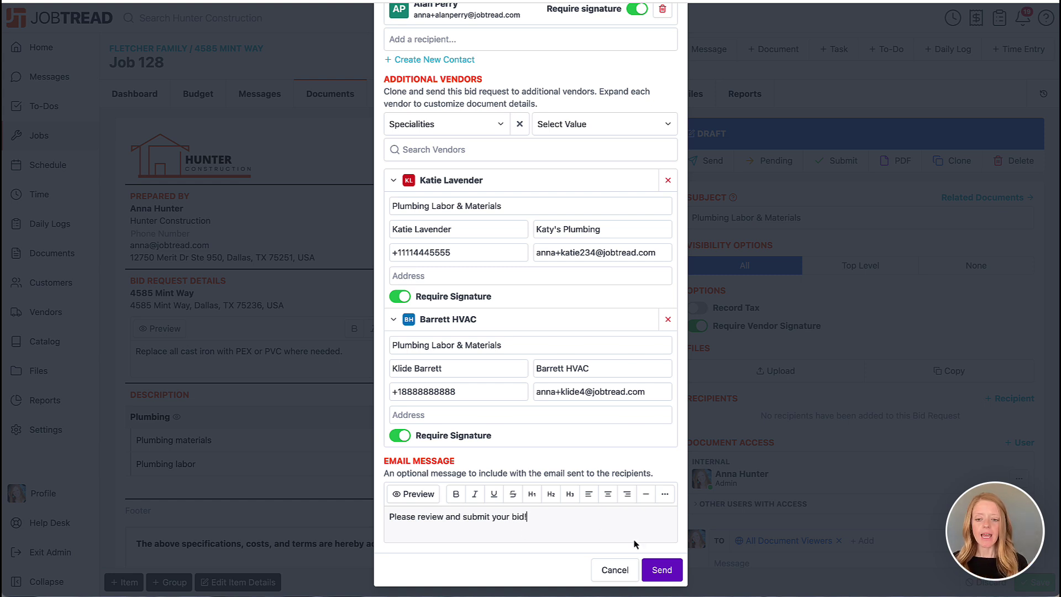
click(664, 571)
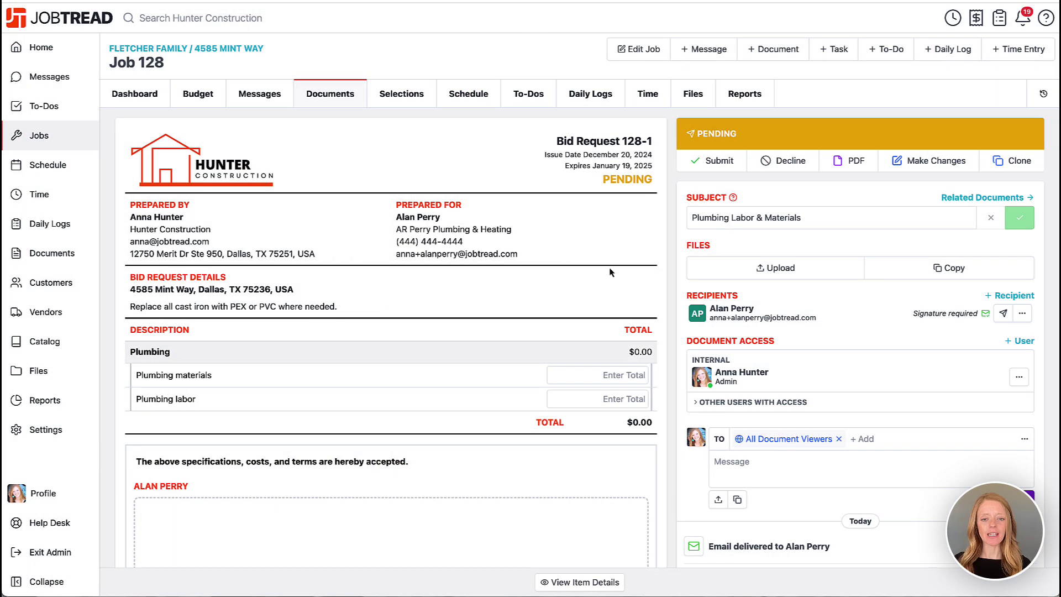
Enter totals of $600 for plumbing materials and $1,250 for plumbing labor on the AR Perry Plumbing & Heating bid request.
scroll(562, 383, down, 1)
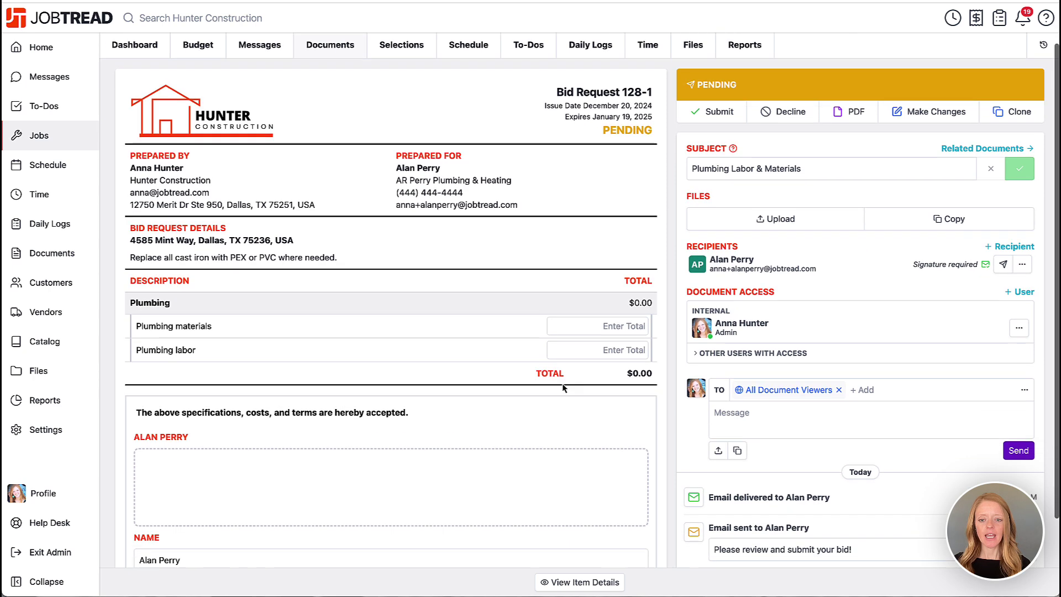
click(593, 327)
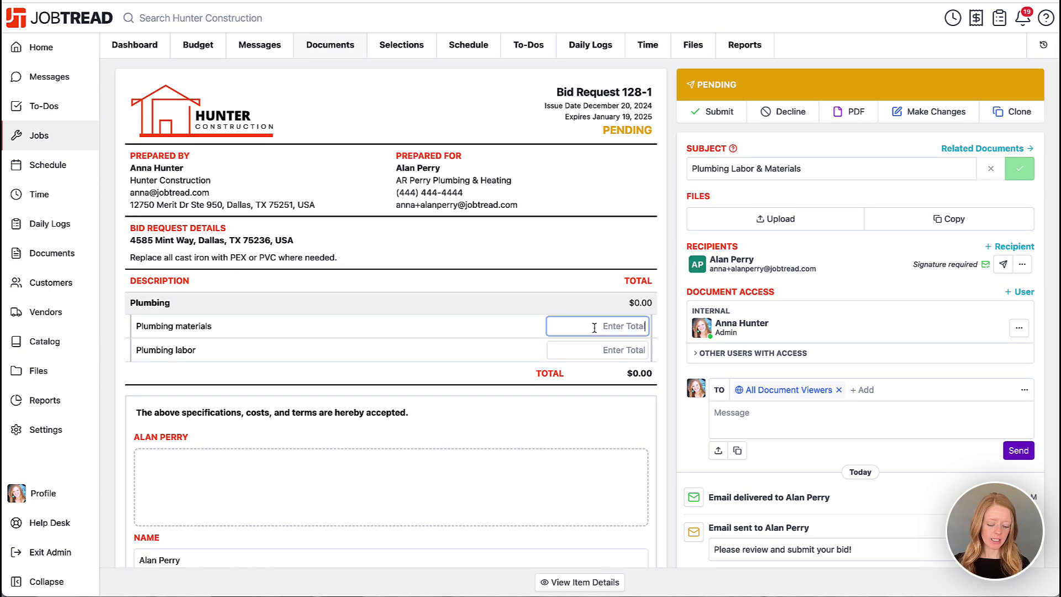
text(600)
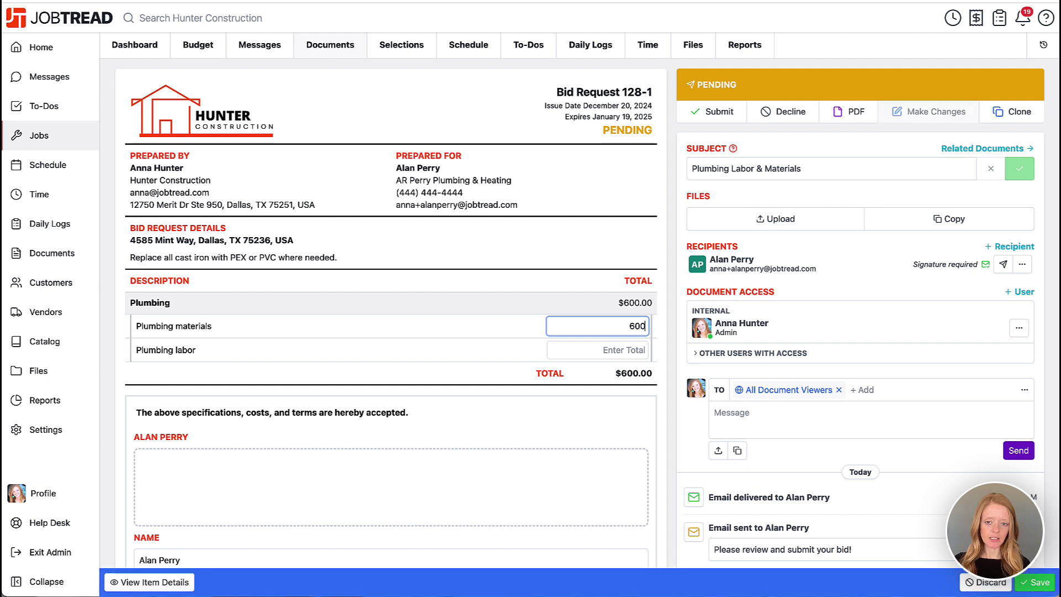
click(595, 353)
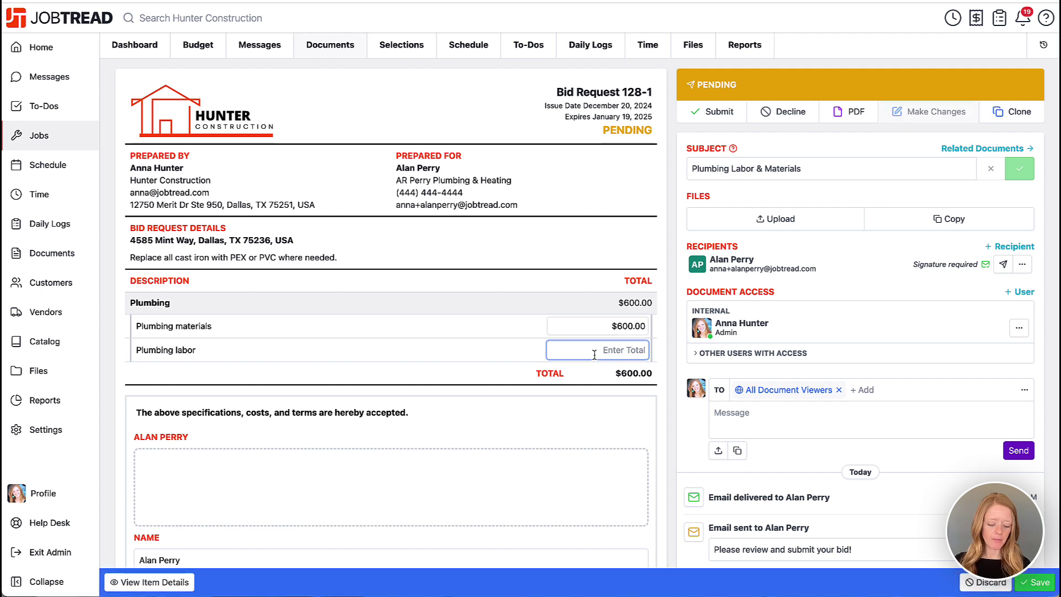
text(1,250)
click(664, 429)
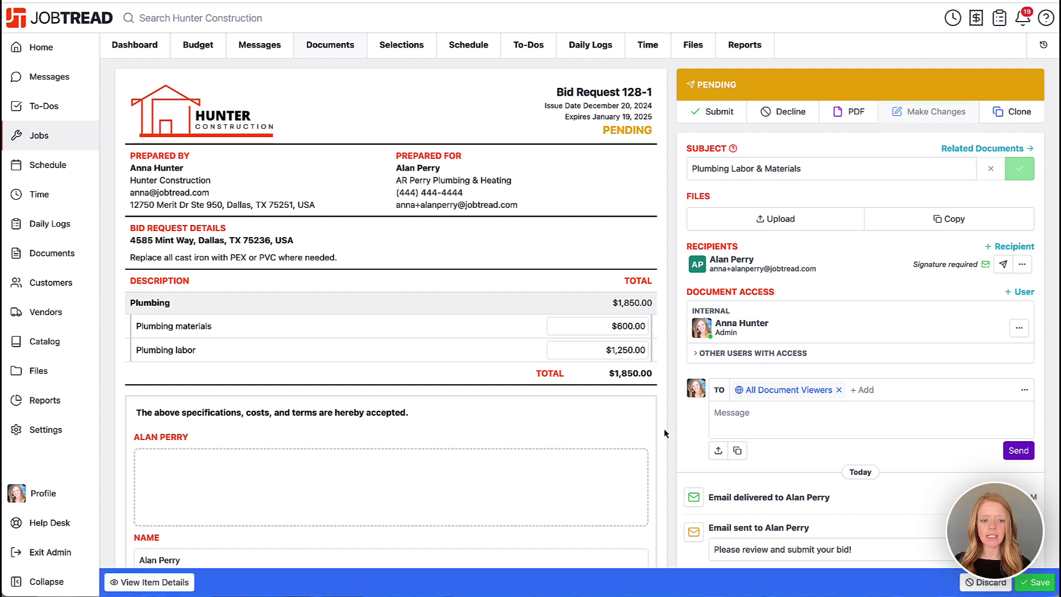
Draw a signature on the AR Perry Plumbing & Heating bid request and submit it.
scroll(526, 458, down, 2)
drag(246, 397, 391, 384)
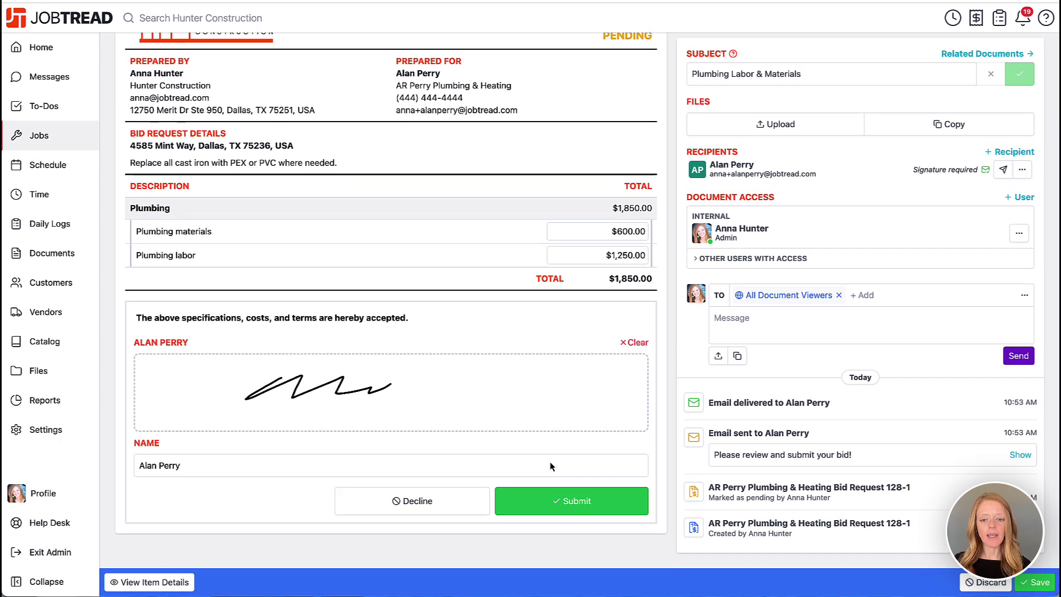
click(599, 502)
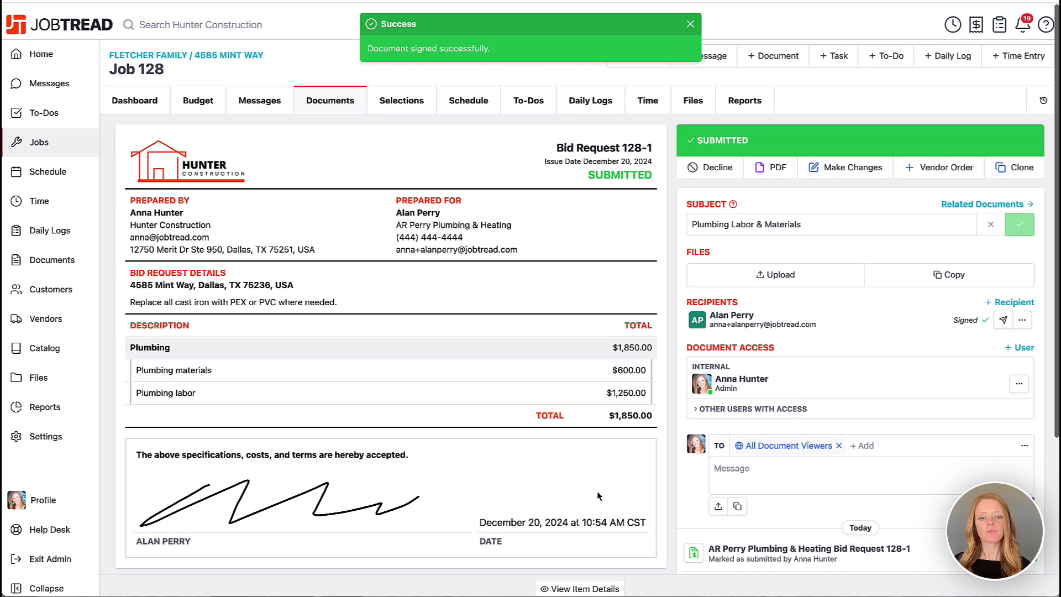
Open the Katy's Plumbing bid request and enter totals of $1,200 for plumbing materials and $3,250 for plumbing labor.
click(337, 98)
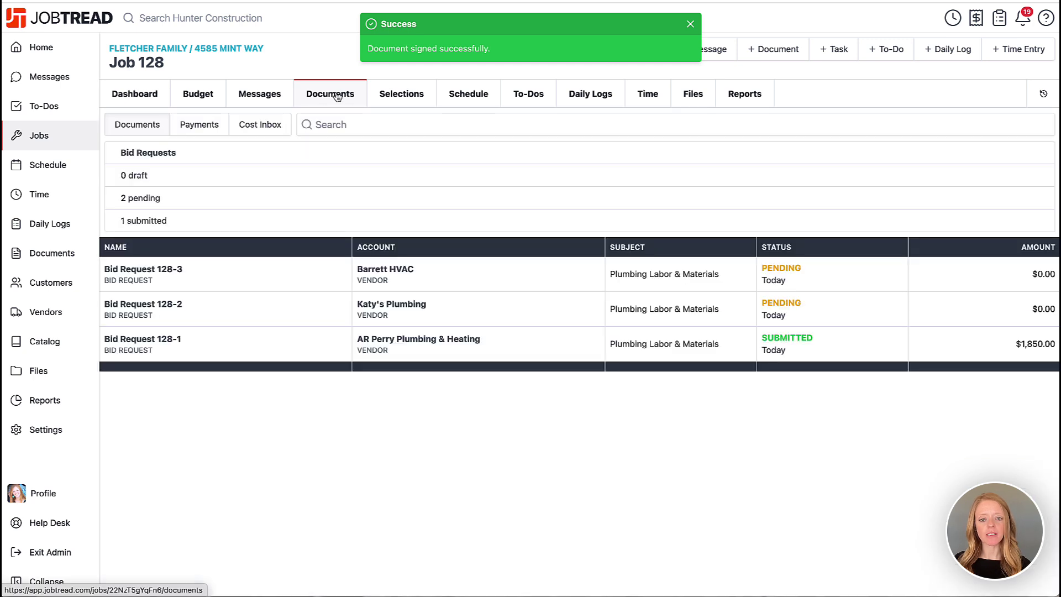
click(401, 314)
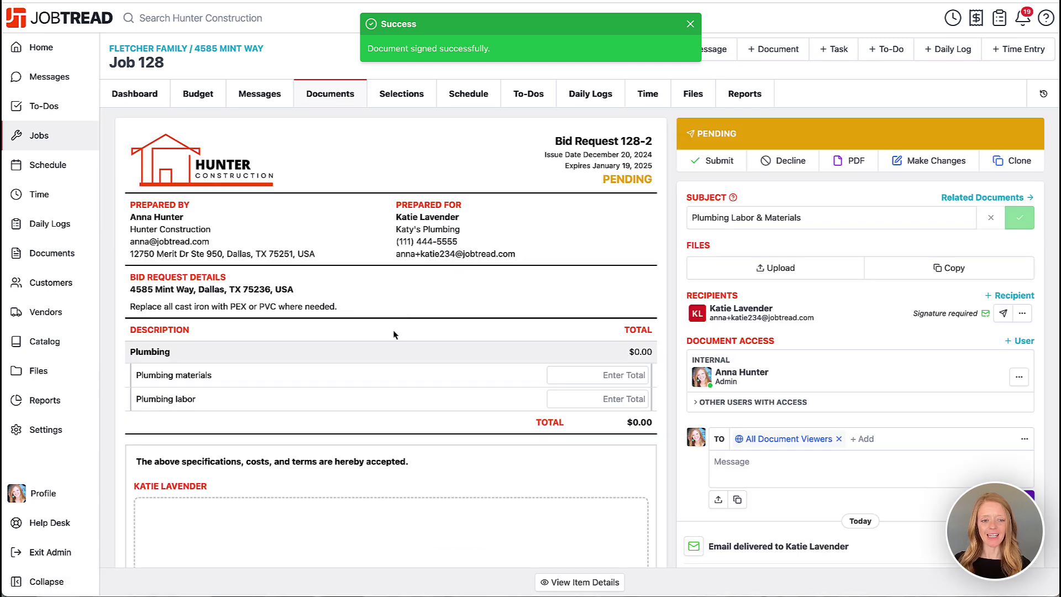
click(599, 374)
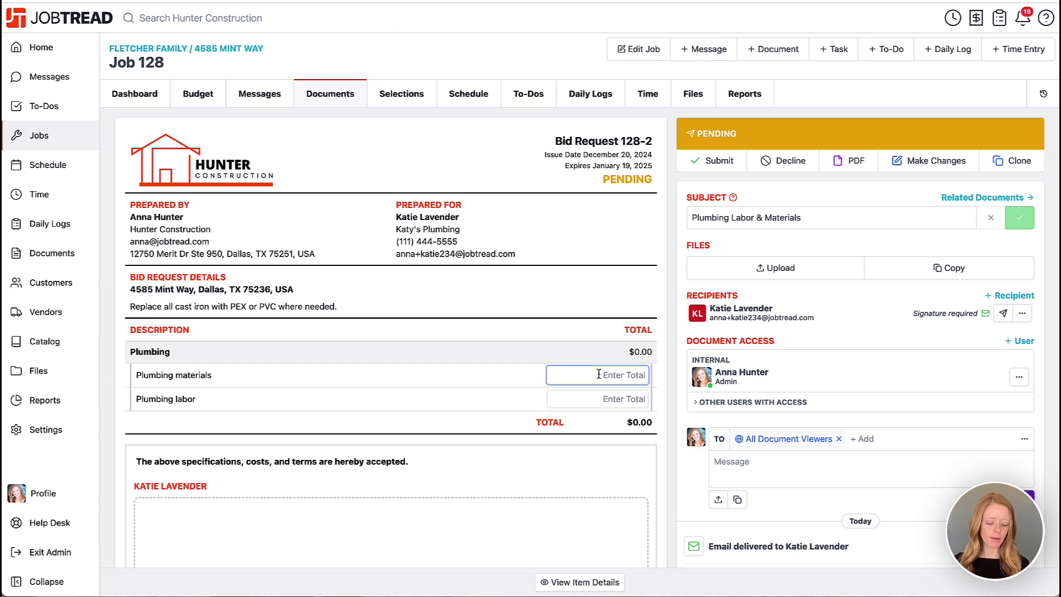
text(1200)
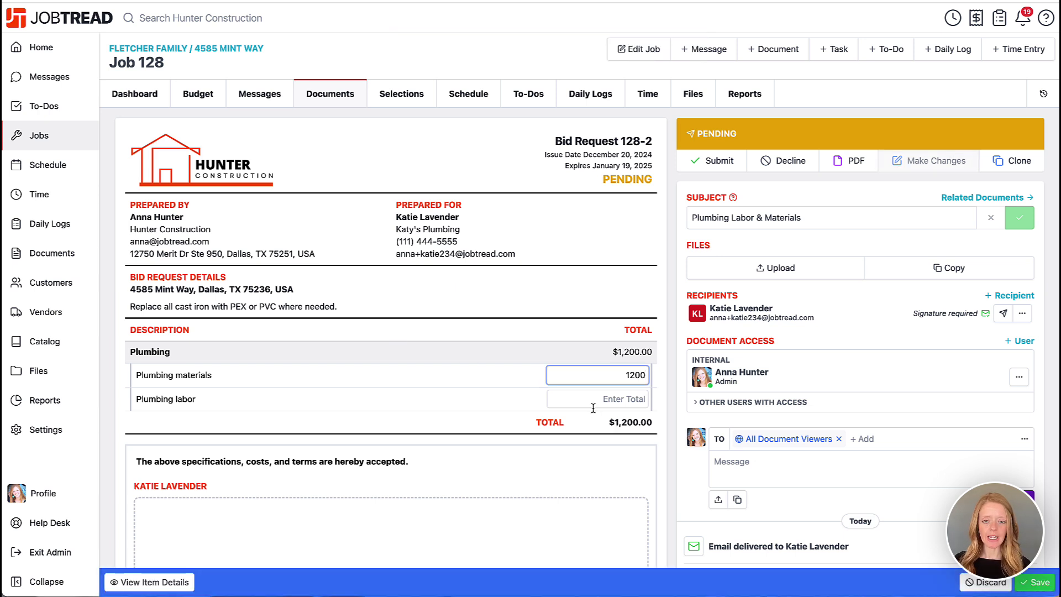
click(593, 398)
text(3250)
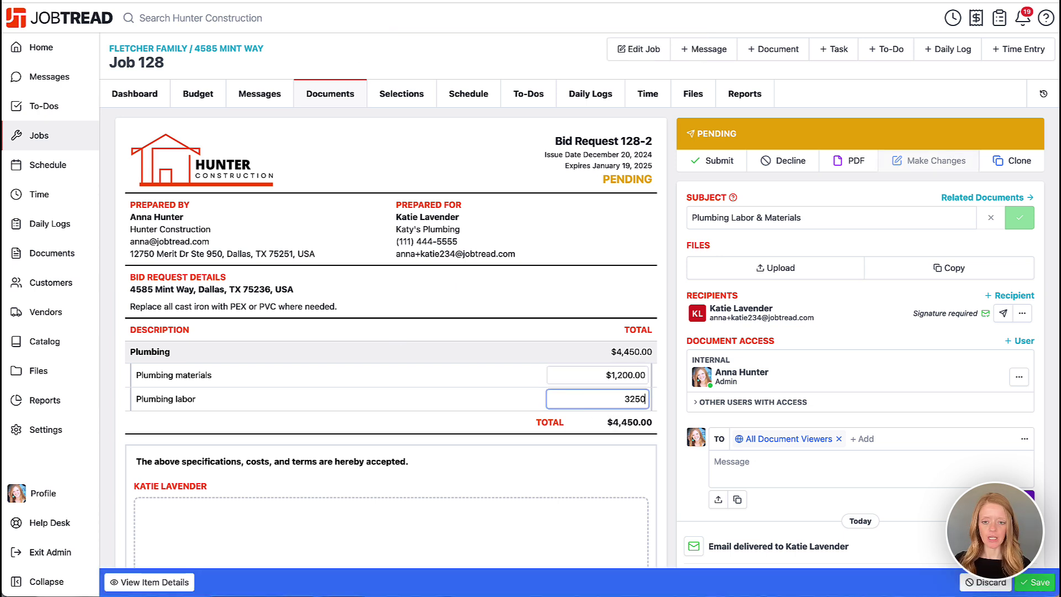
Sign the Katy's Plumbing bid request with a freehand signature and submit it.
click(670, 465)
scroll(534, 454, down, 3)
mouse_move(267, 366)
mouse_down()
mouse_move(357, 380)
mouse_move(419, 411)
mouse_up()
click(576, 506)
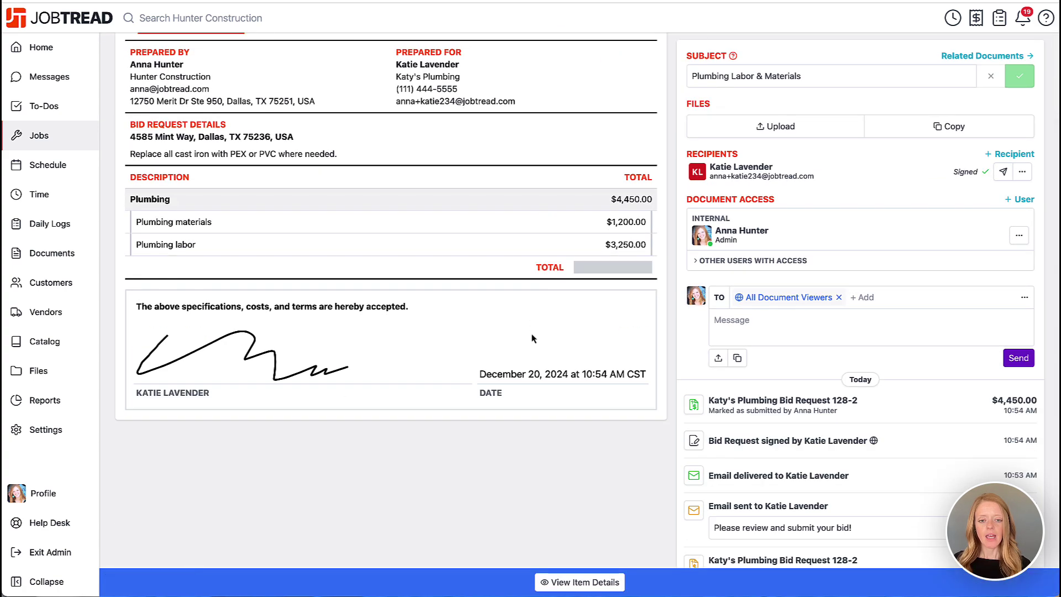
scroll(533, 336, up, 3)
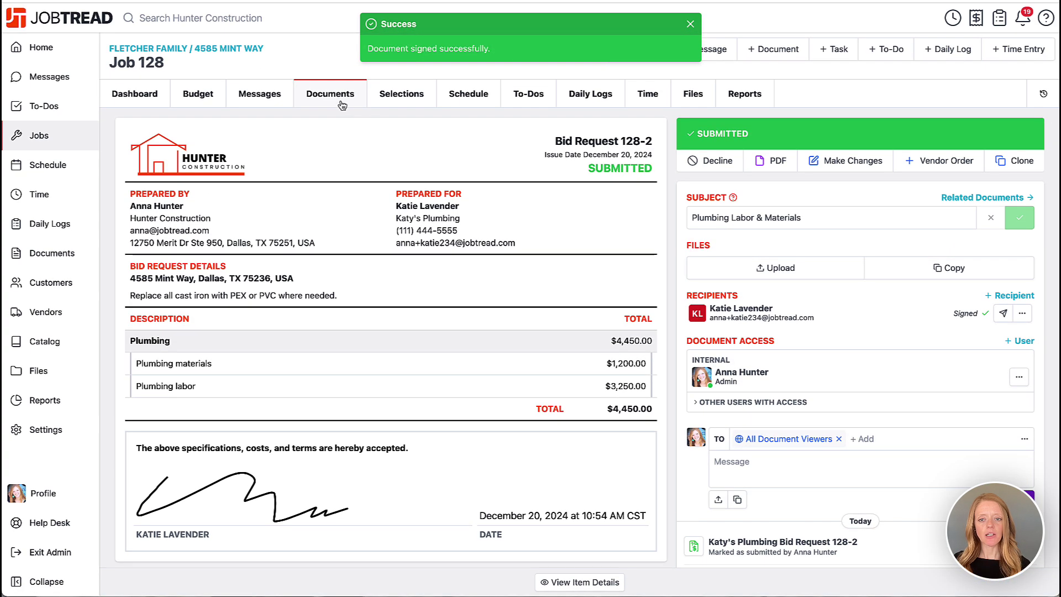
Check the job's bid request statuses, then compare the individual vendor bids for plumbing materials and plumbing labor in the budget.
click(341, 105)
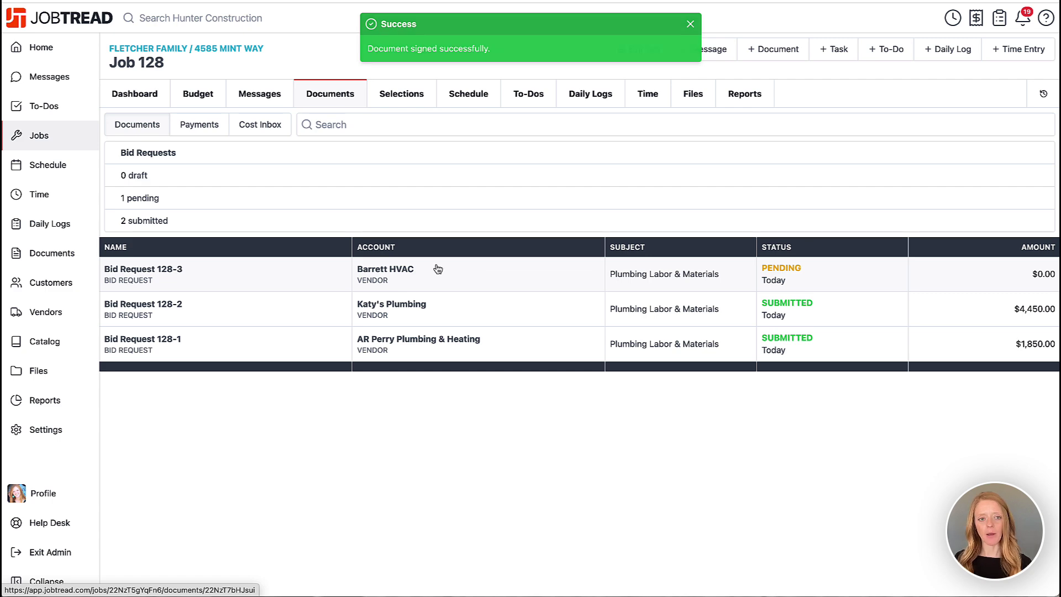
click(209, 97)
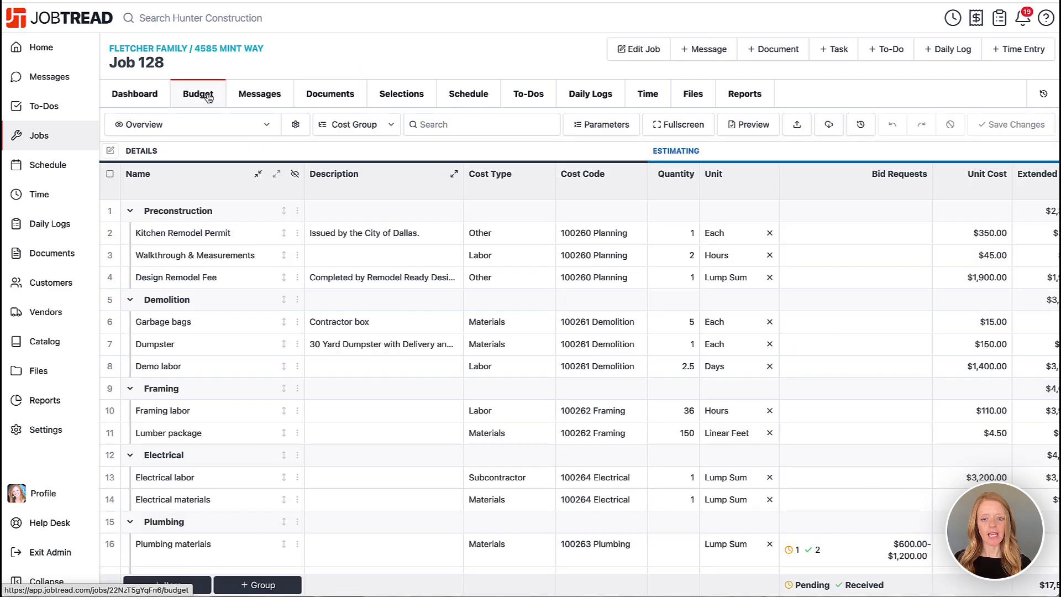
click(398, 370)
scroll(399, 371, down, 2)
scroll(400, 371, down, 1)
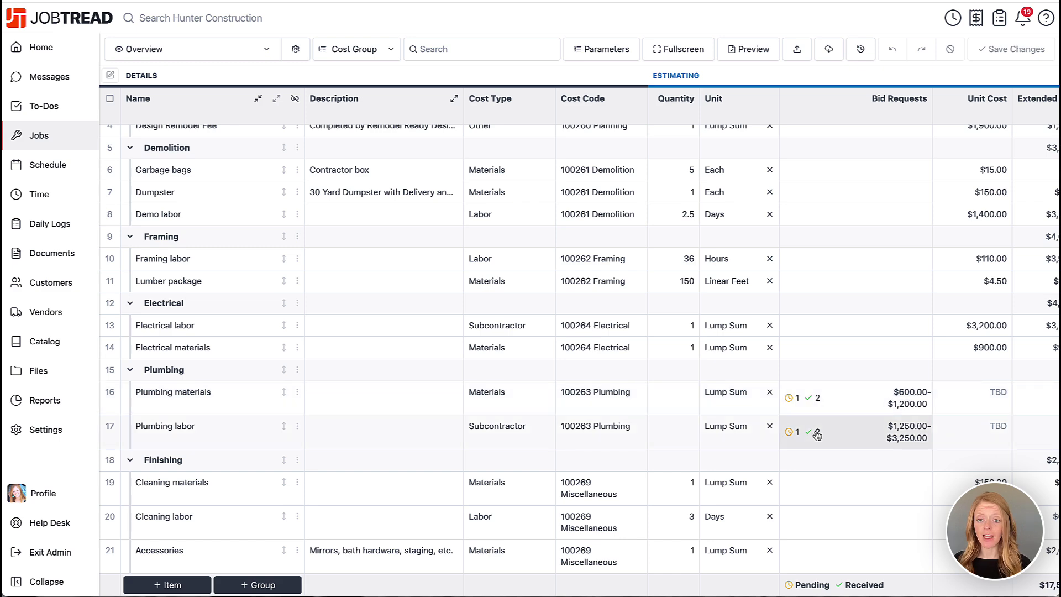
click(833, 404)
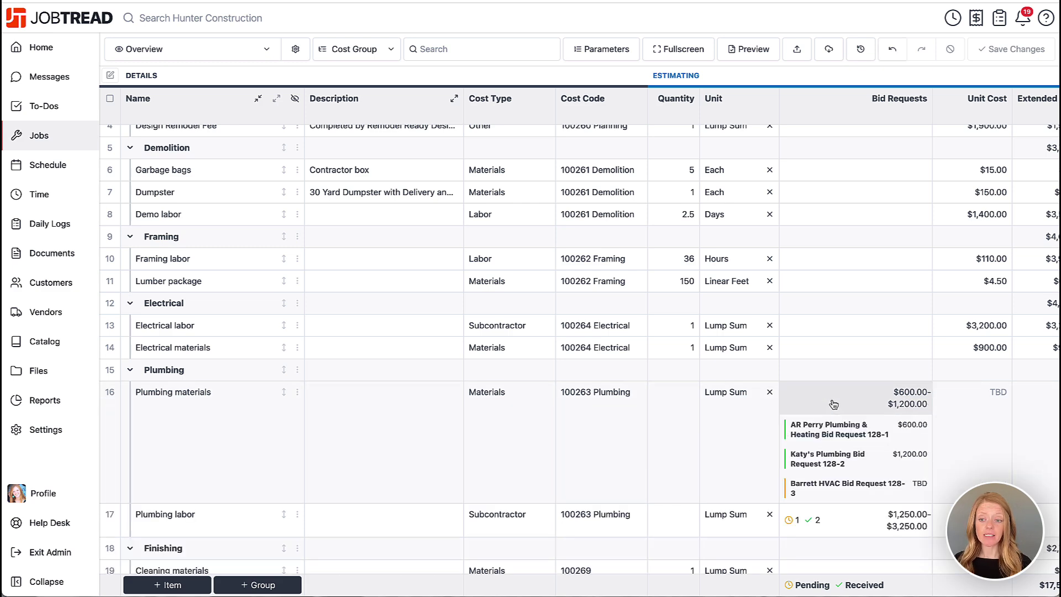
scroll(833, 404, down, 3)
scroll(835, 385, right, 2)
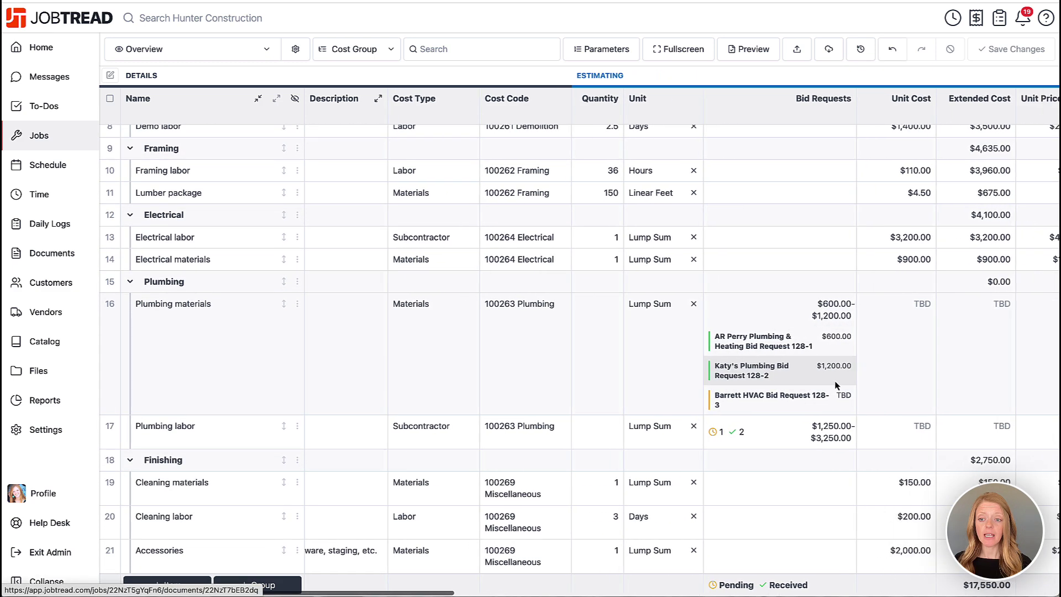
scroll(836, 385, right, 2)
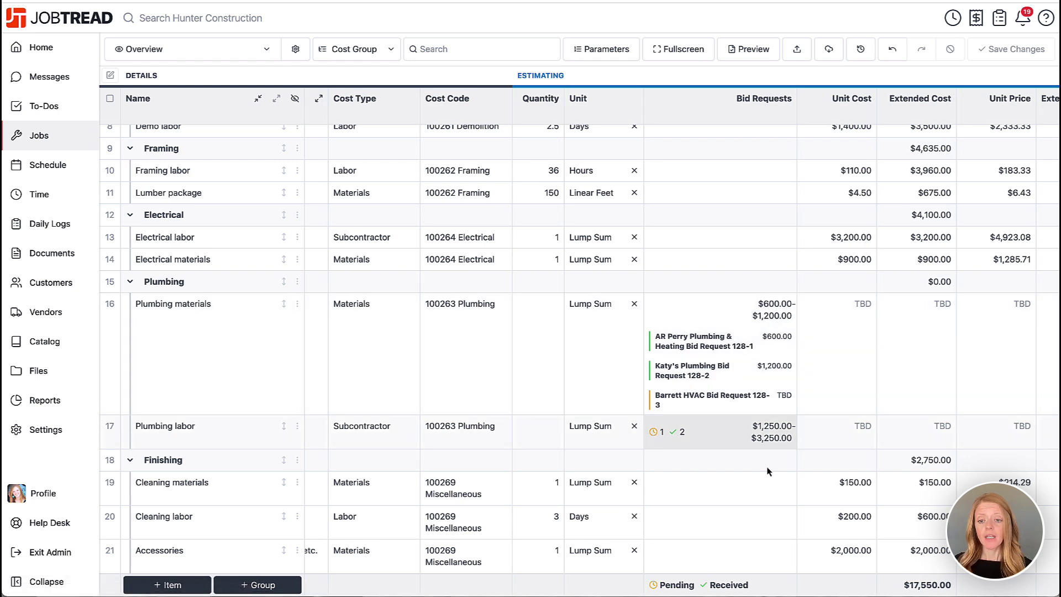
click(762, 445)
scroll(762, 448, right, 1)
scroll(762, 446, right, 3)
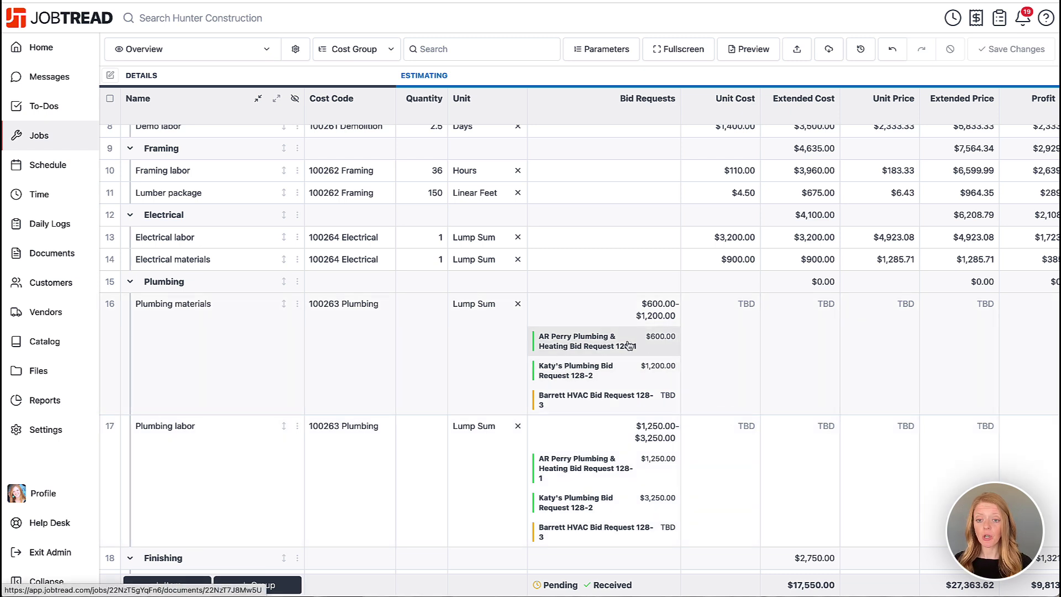
Set the budget's unit cost to $600 for plumbing materials and $1,250 for plumbing labor, and save the budget.
click(722, 303)
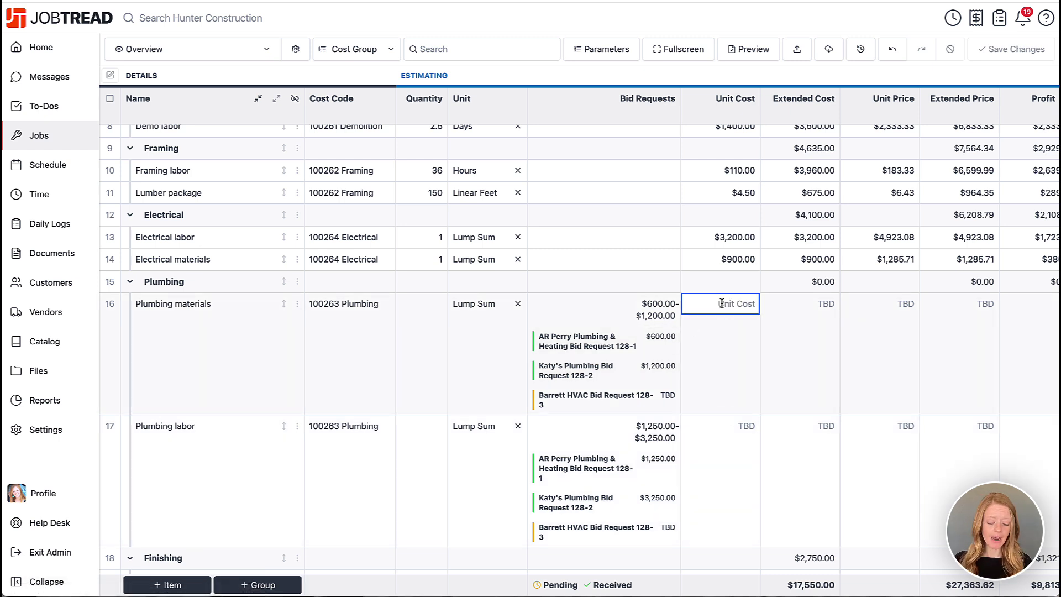
text(600)
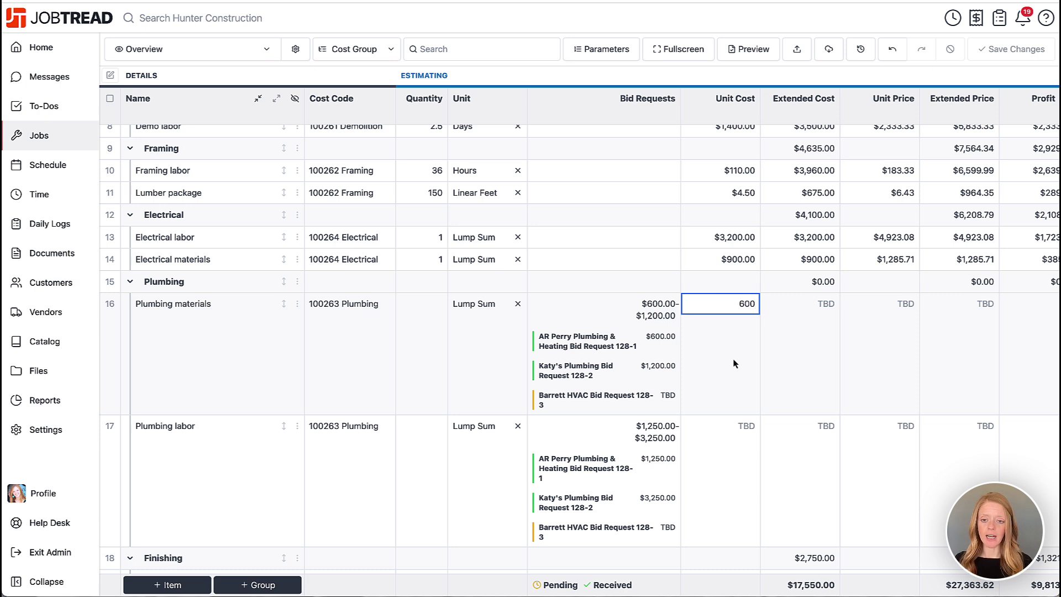
click(721, 429)
text(15)
key(BackSpace)
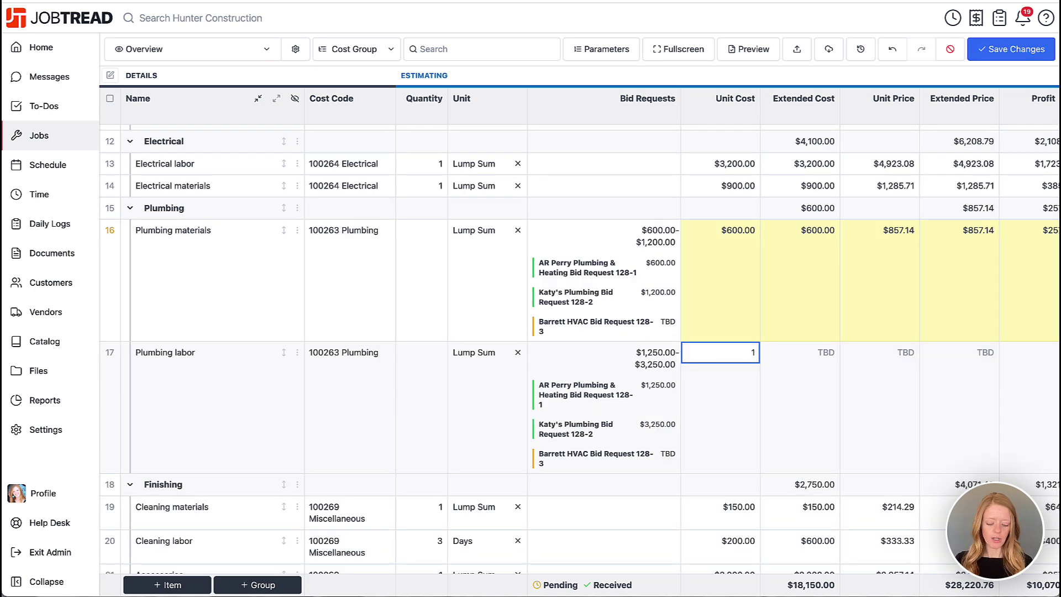
text(250)
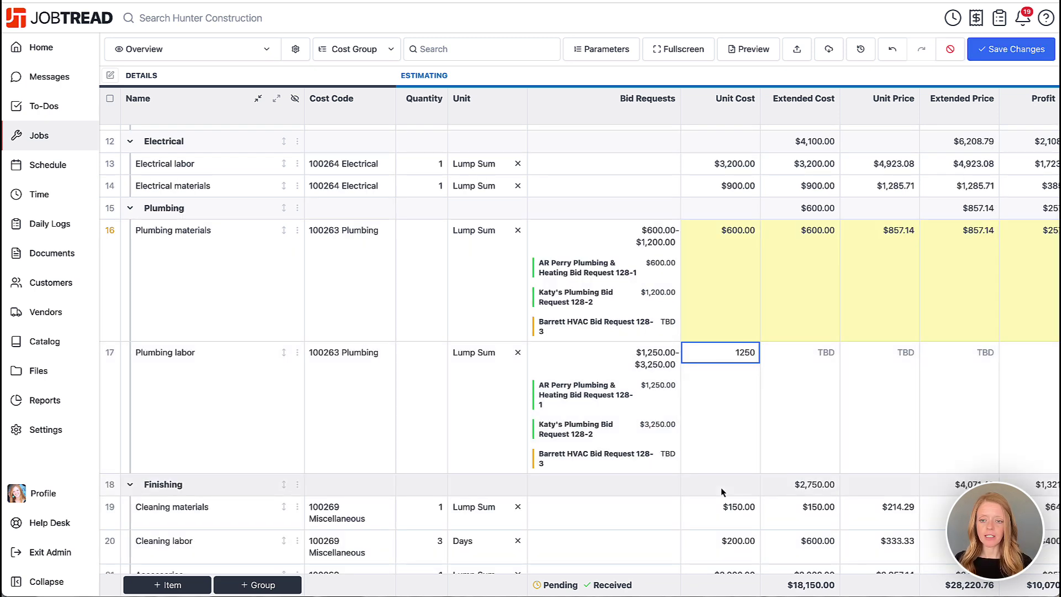
click(719, 452)
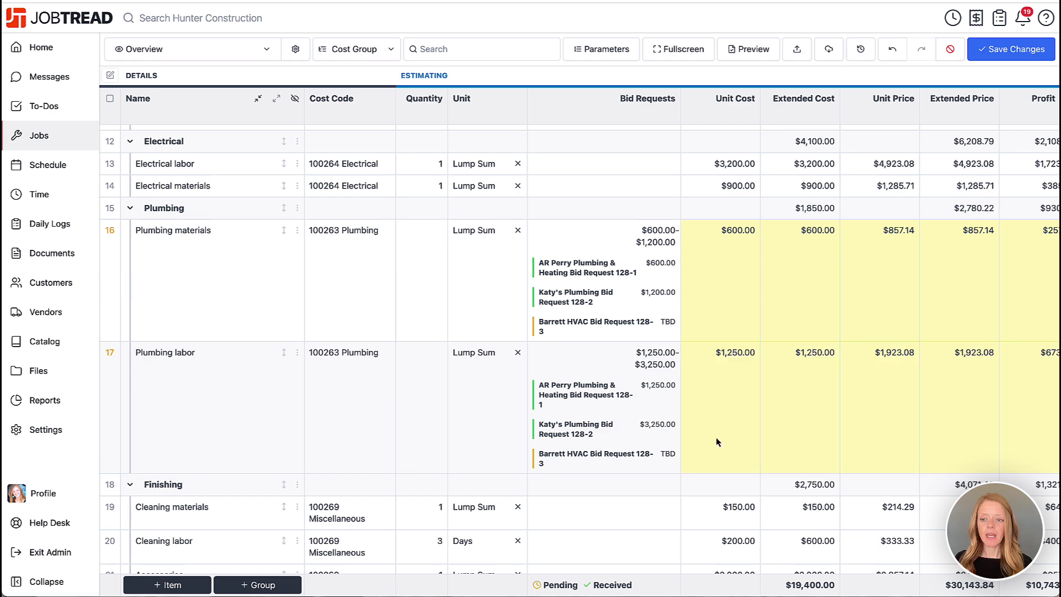
scroll(715, 446, right, 4)
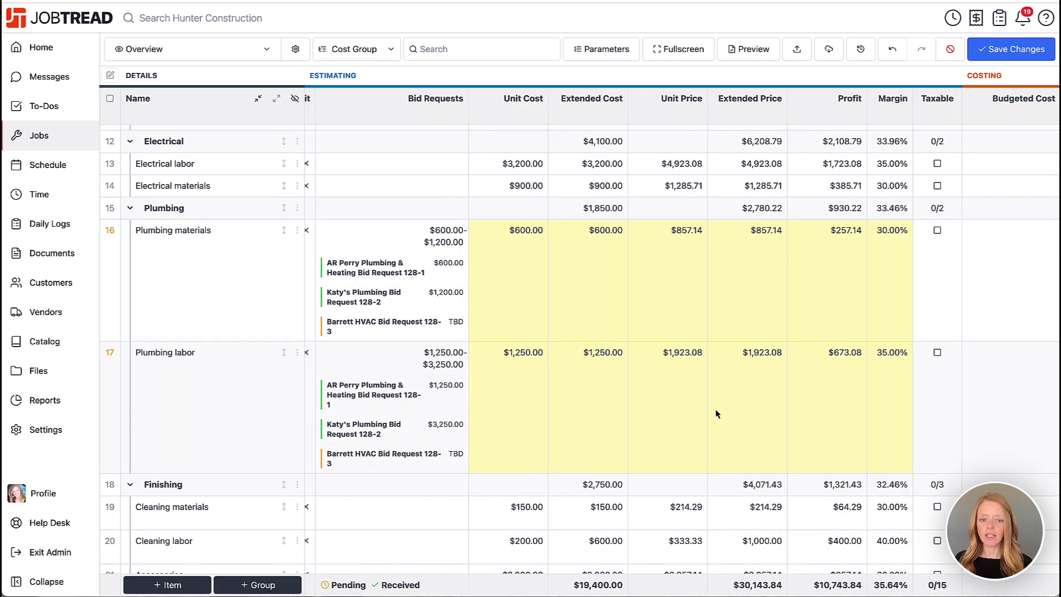
click(994, 52)
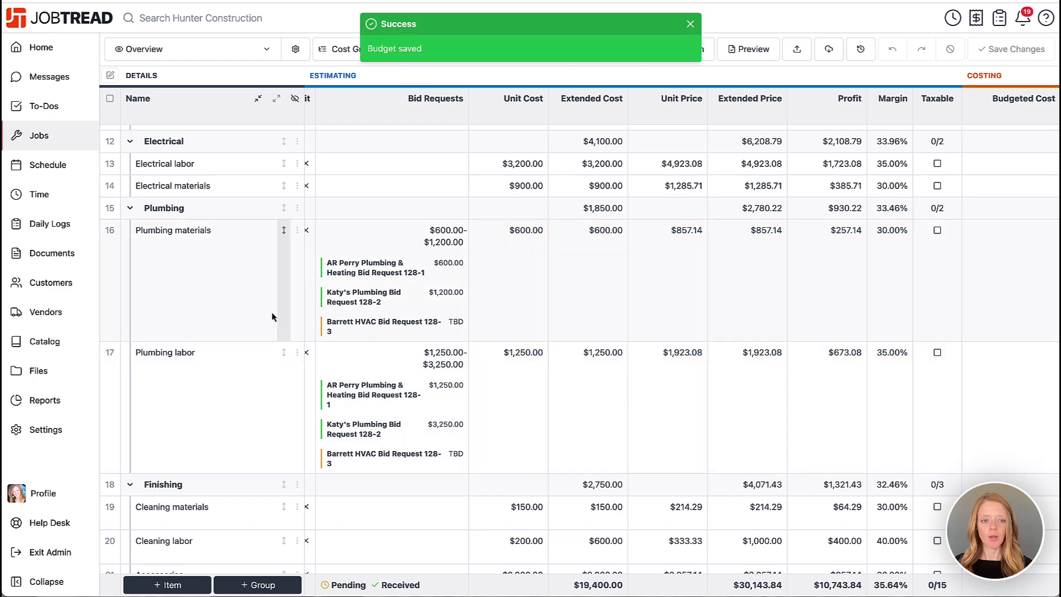
scroll(369, 303, left, 8)
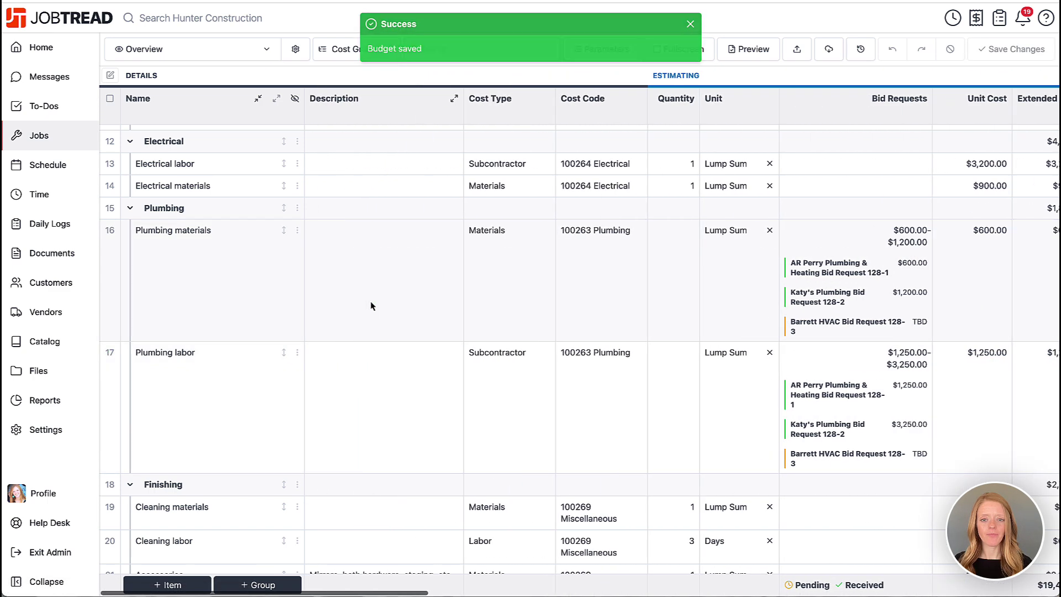
Select all cost groups and items in the job budget for a mass budget action.
scroll(370, 305, up, 6)
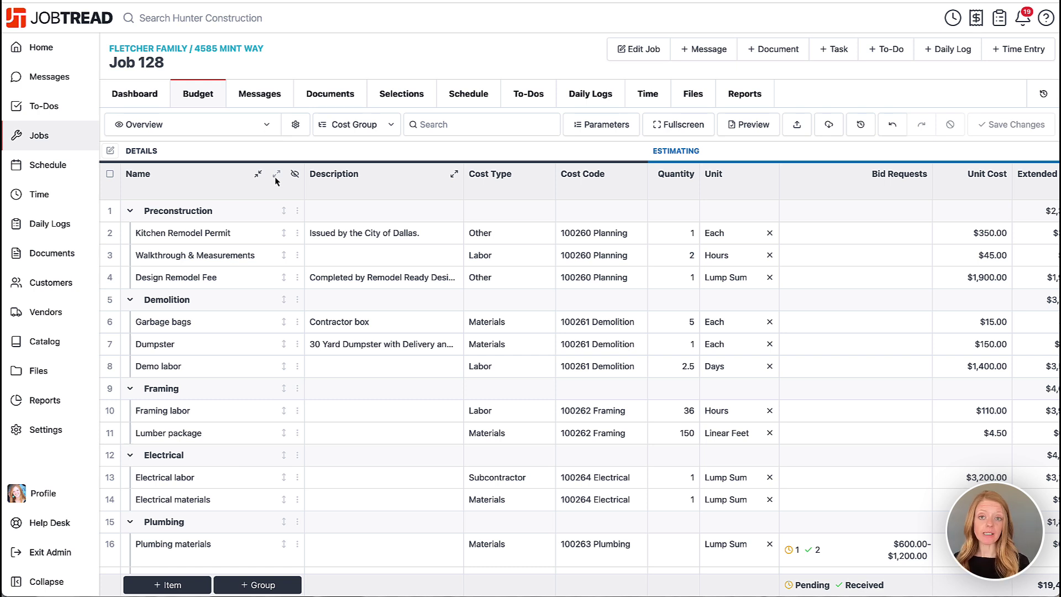
click(111, 258)
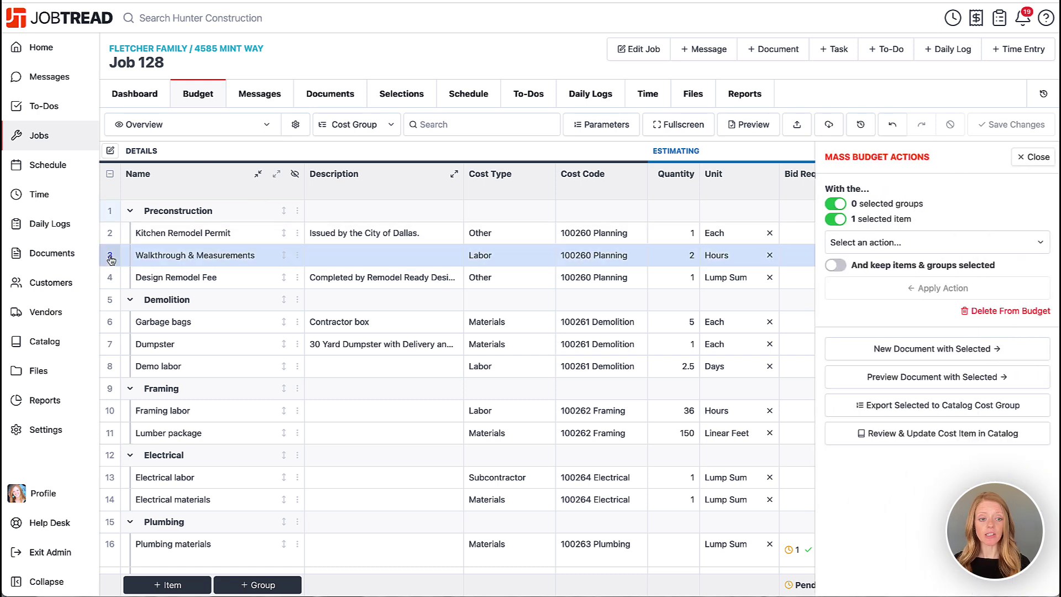
click(111, 279)
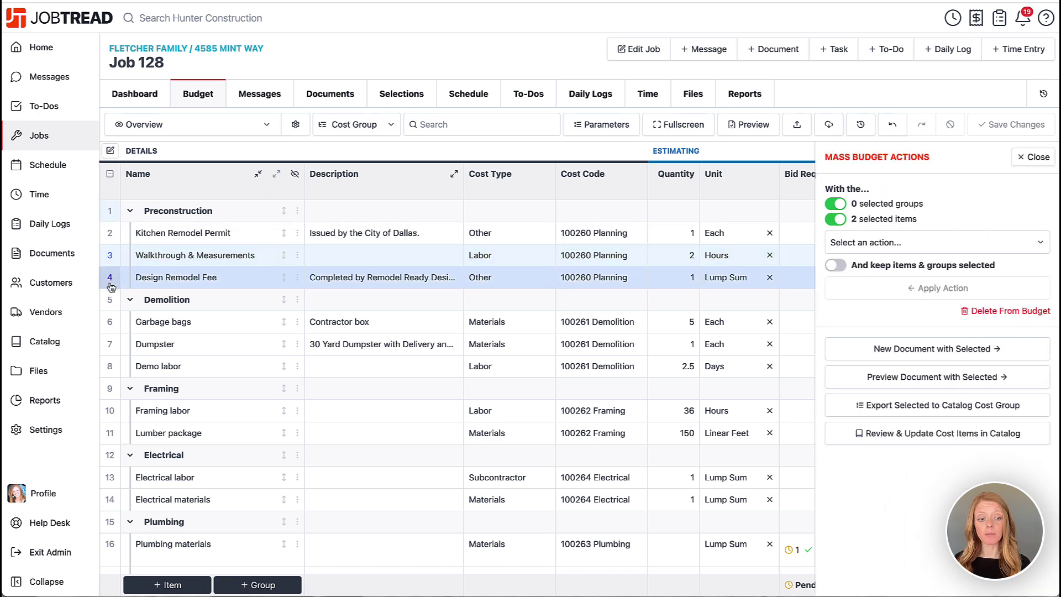
click(109, 303)
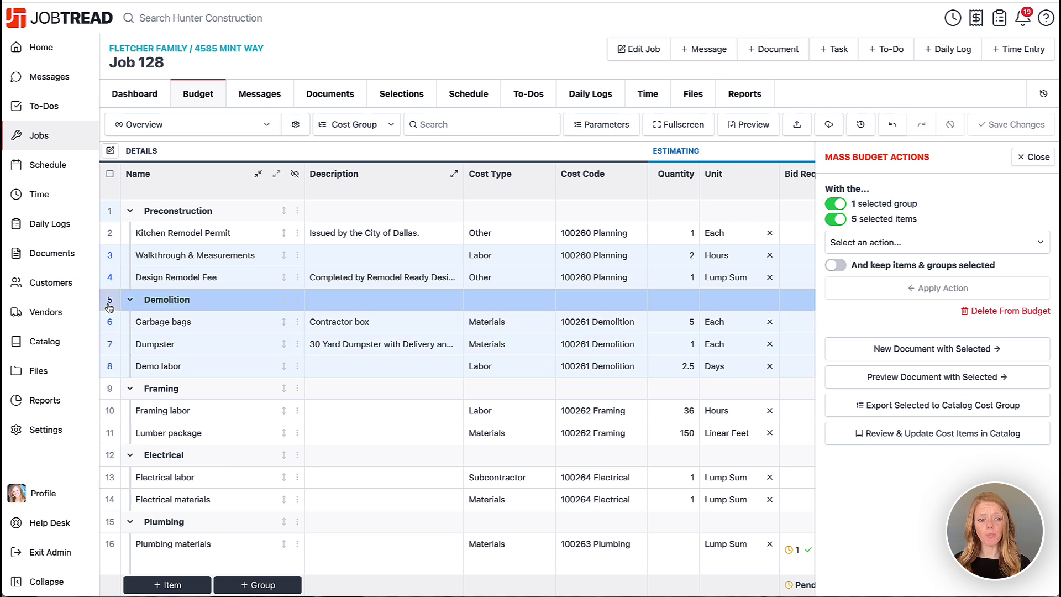
click(110, 174)
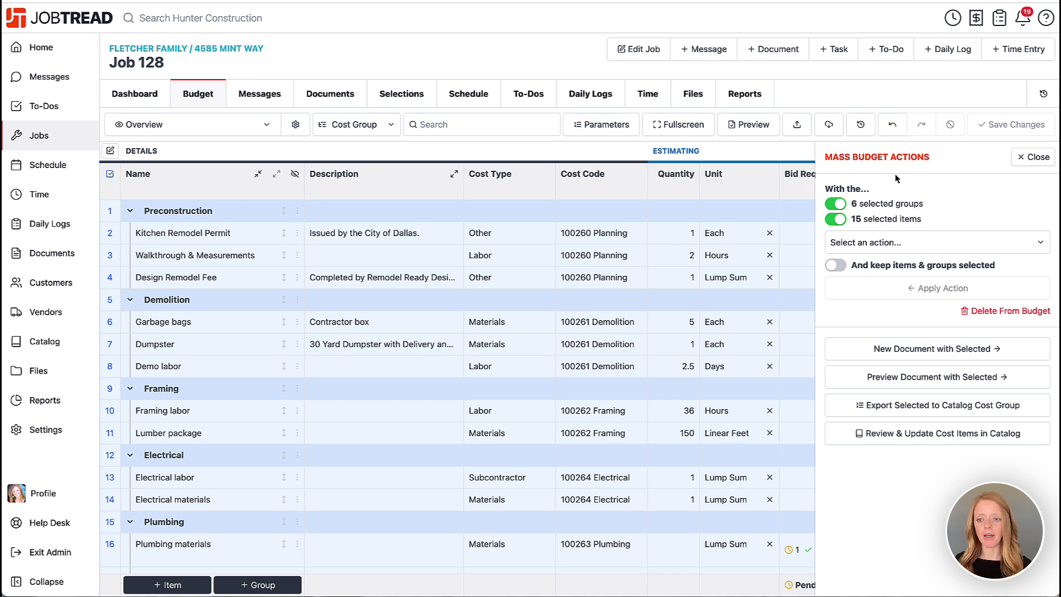
click(943, 243)
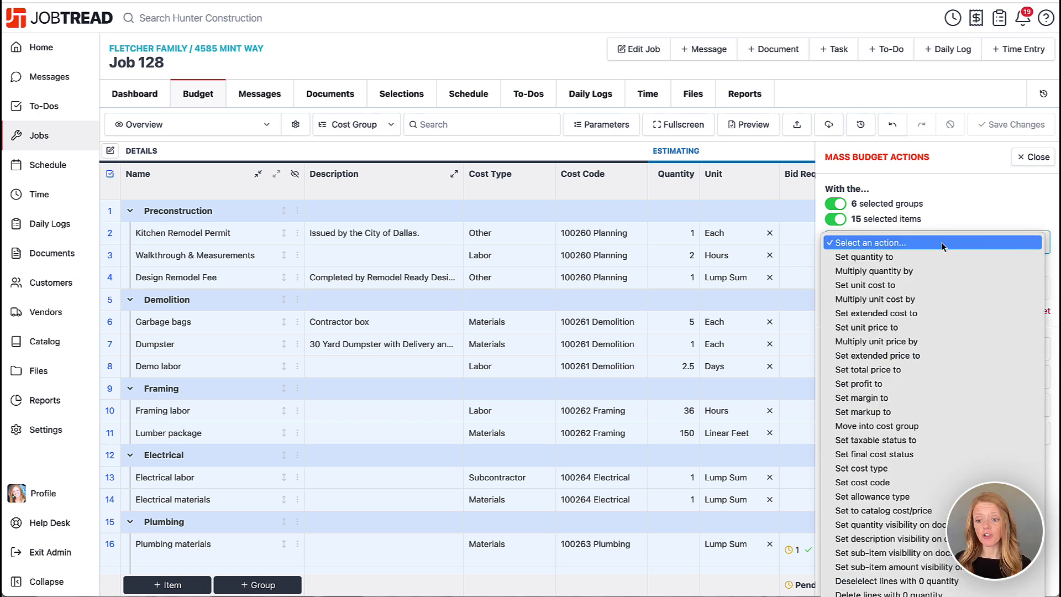
click(943, 243)
scroll(777, 303, right, 5)
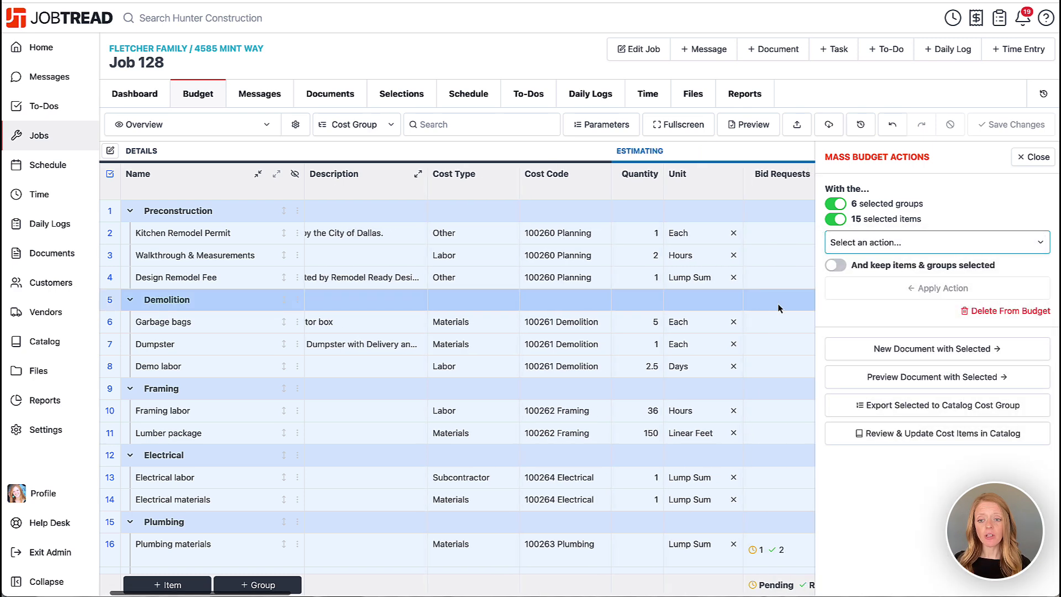
scroll(778, 302, right, 8)
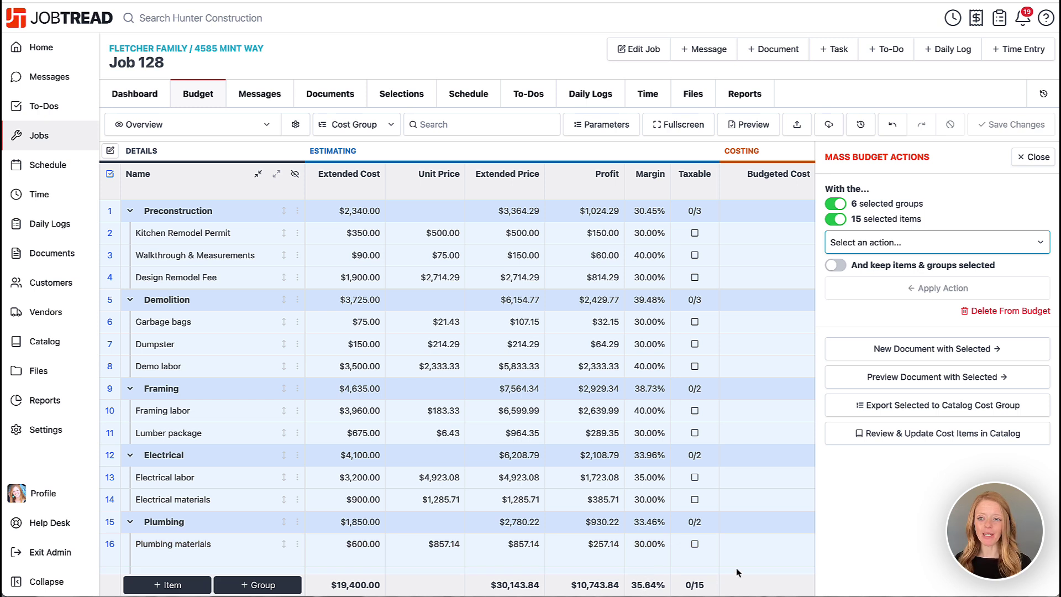
Set the margin of all selected budget groups and items to 42% and save the budget.
click(851, 244)
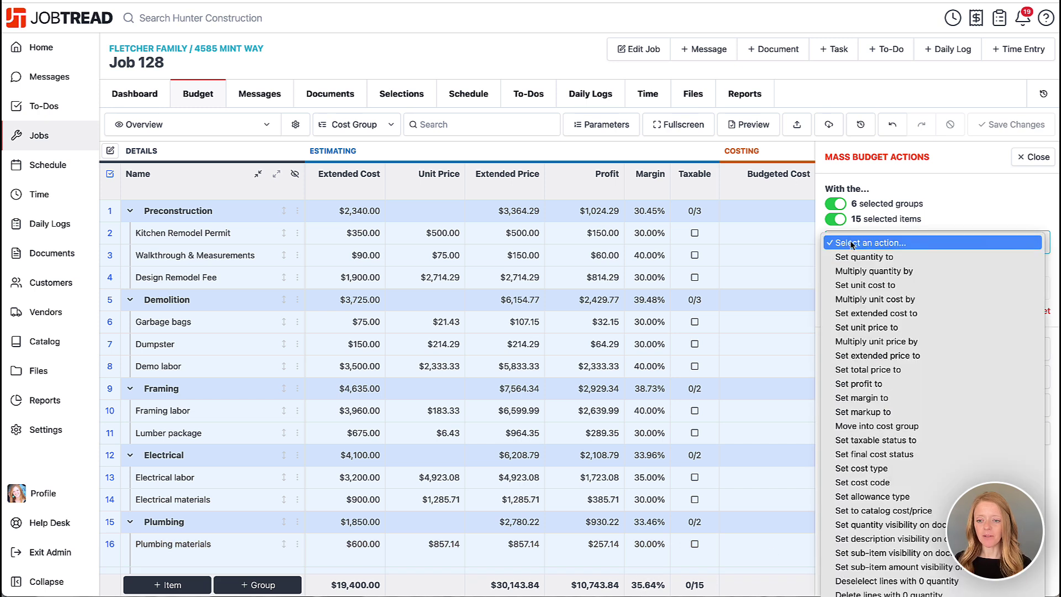
click(863, 401)
click(864, 276)
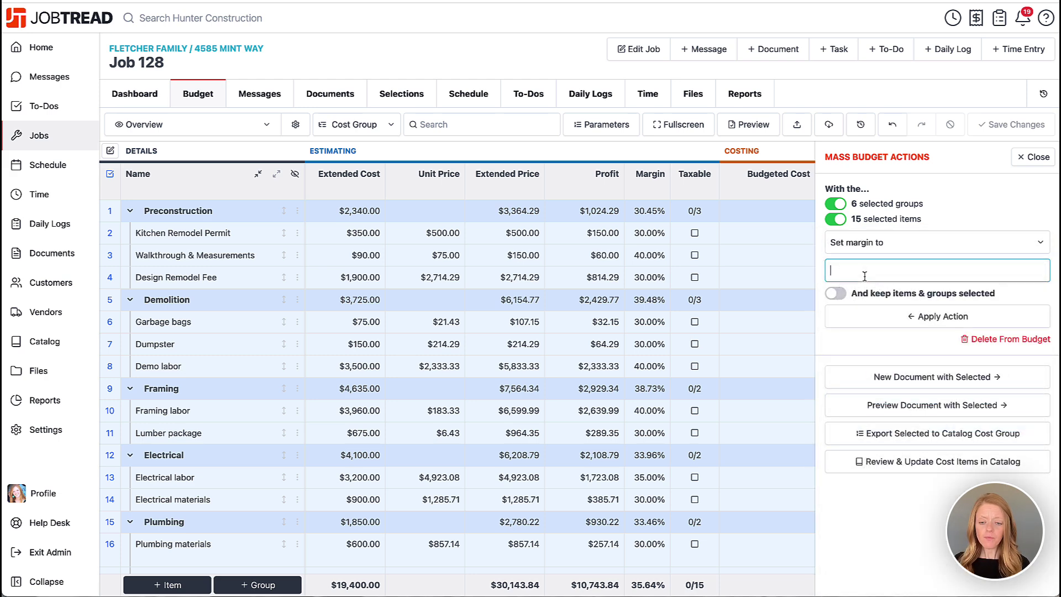
text(42)
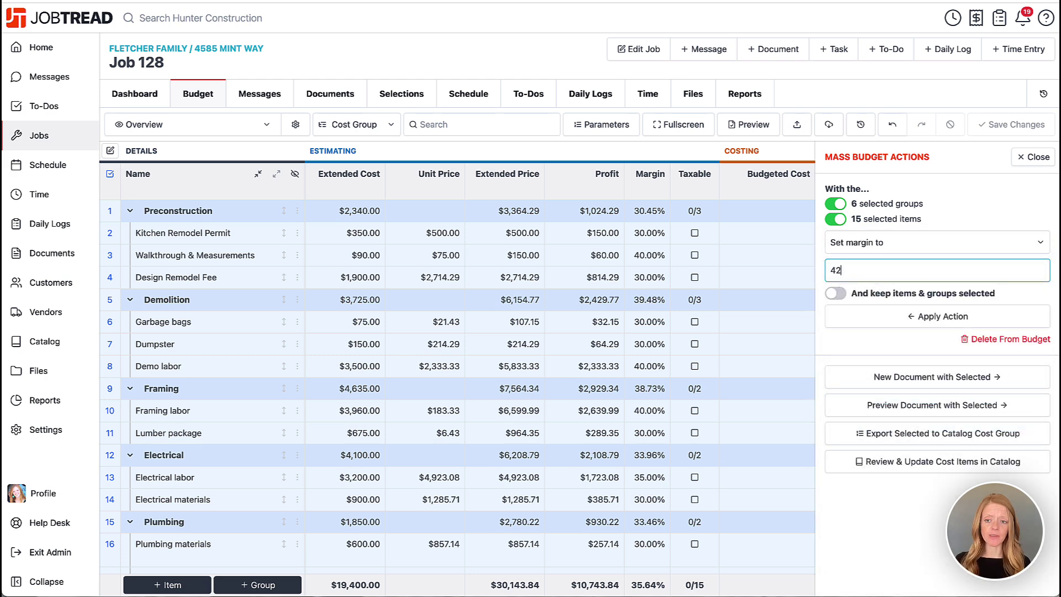
click(904, 320)
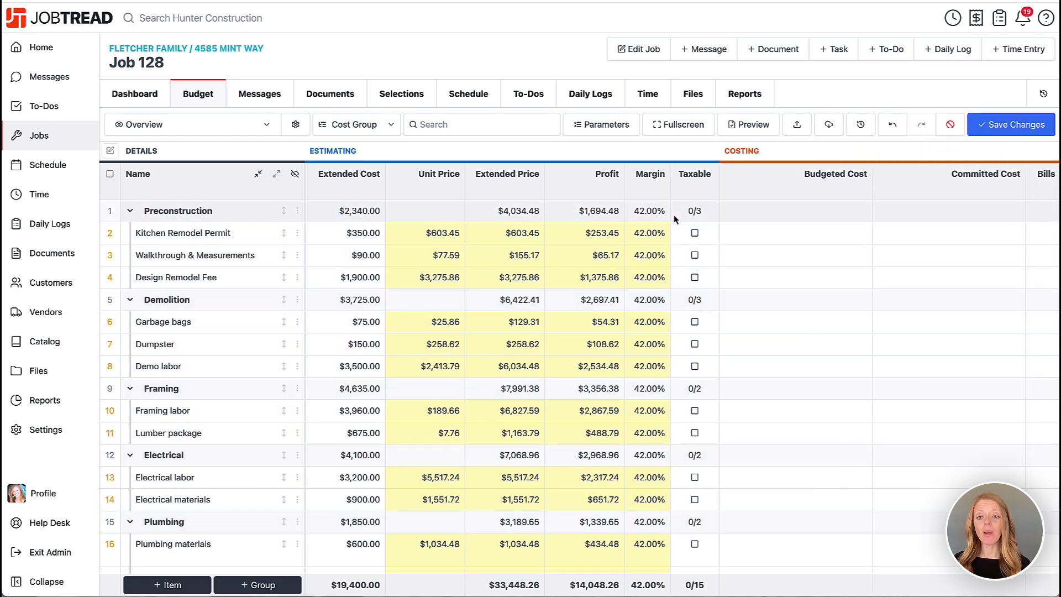
click(647, 429)
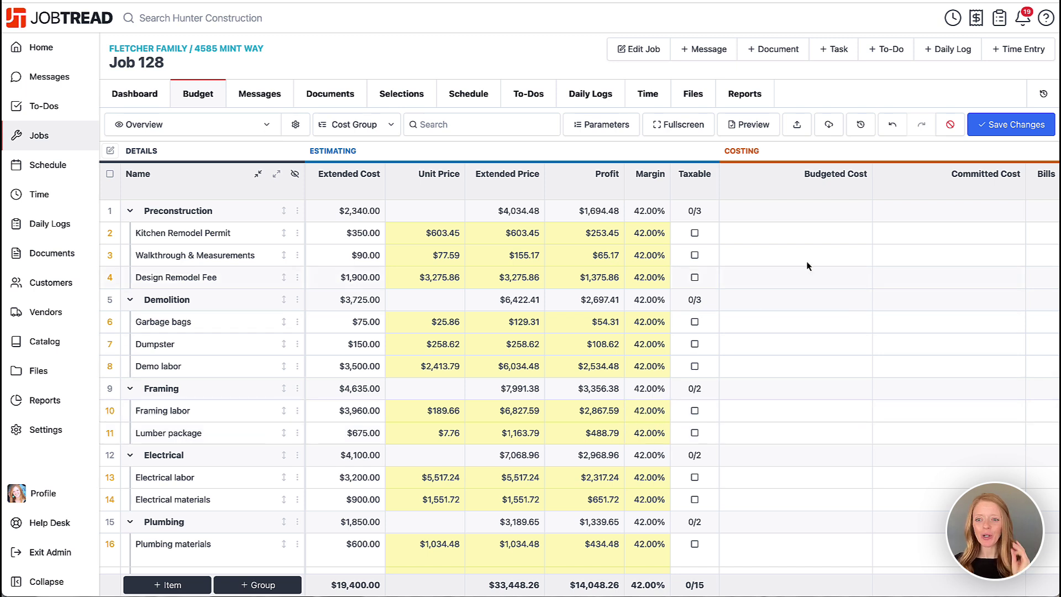
click(1006, 125)
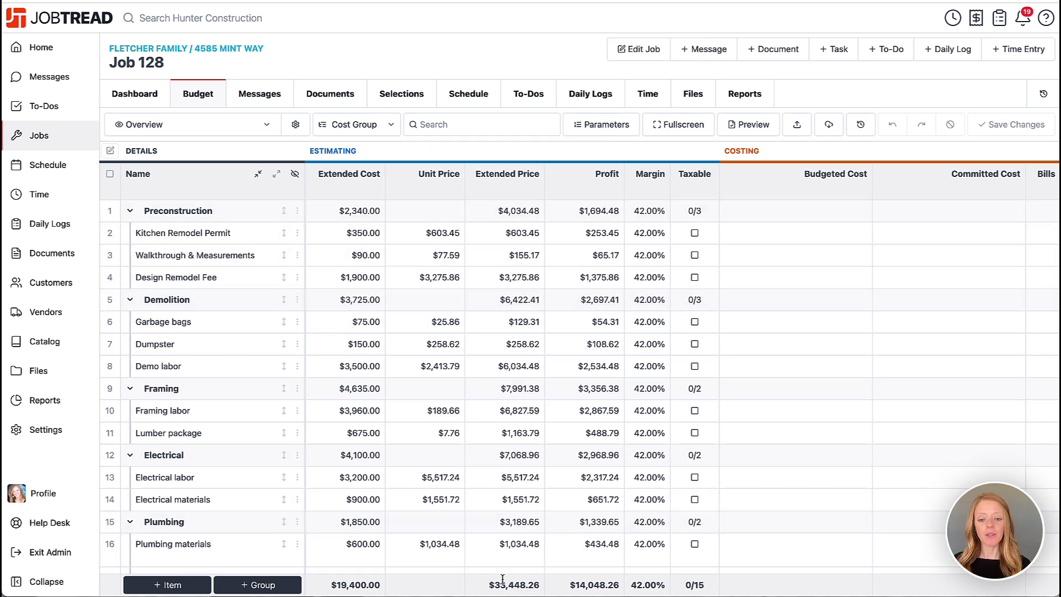
Select all budget groups and items again, set their total price to $32,000, and save the budget.
drag(491, 584, 541, 585)
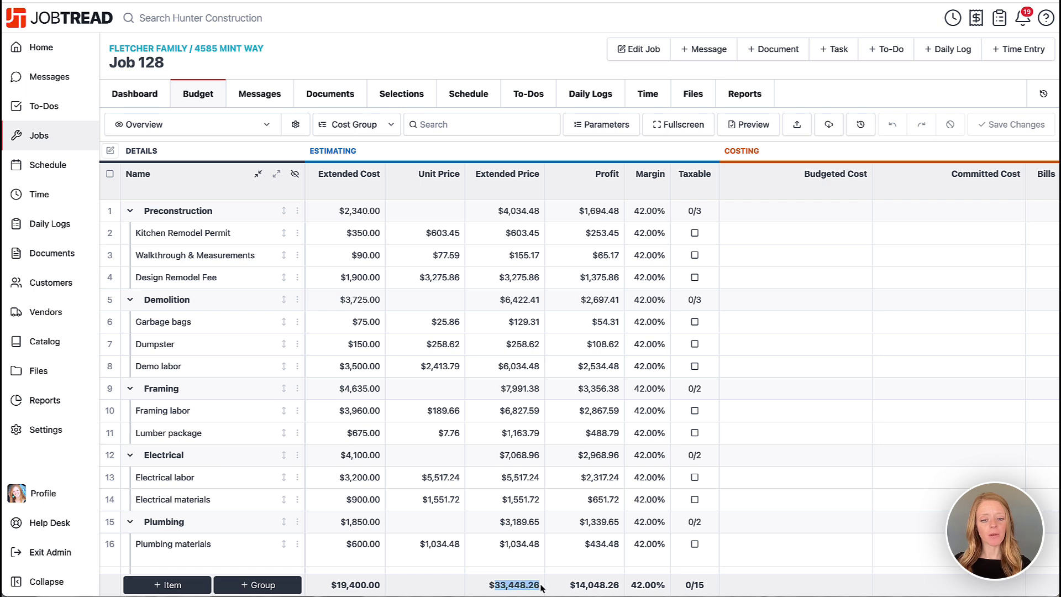
click(541, 586)
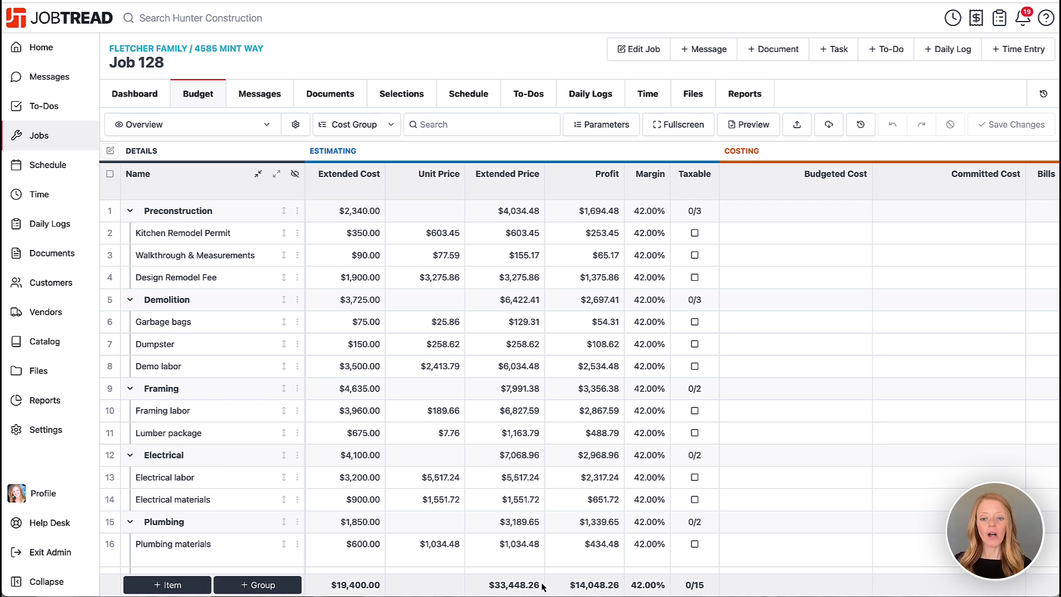
click(111, 176)
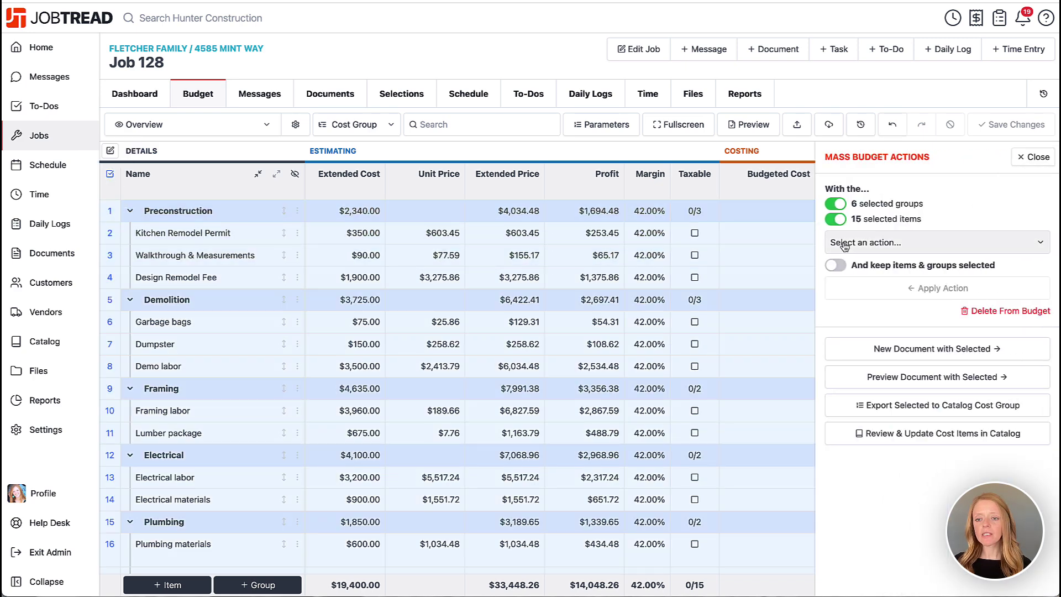
click(844, 245)
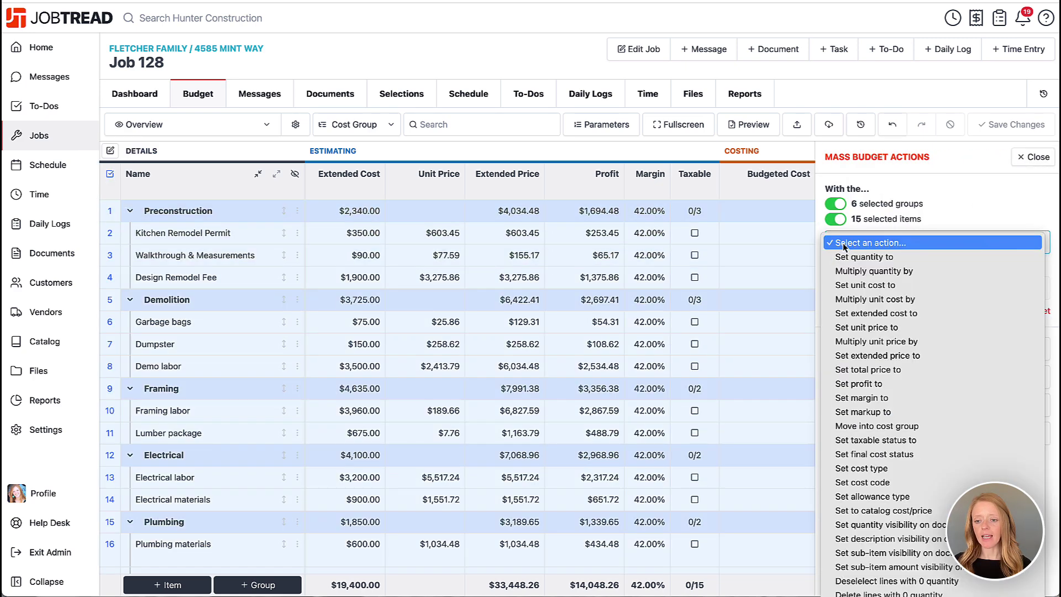
click(854, 370)
click(862, 274)
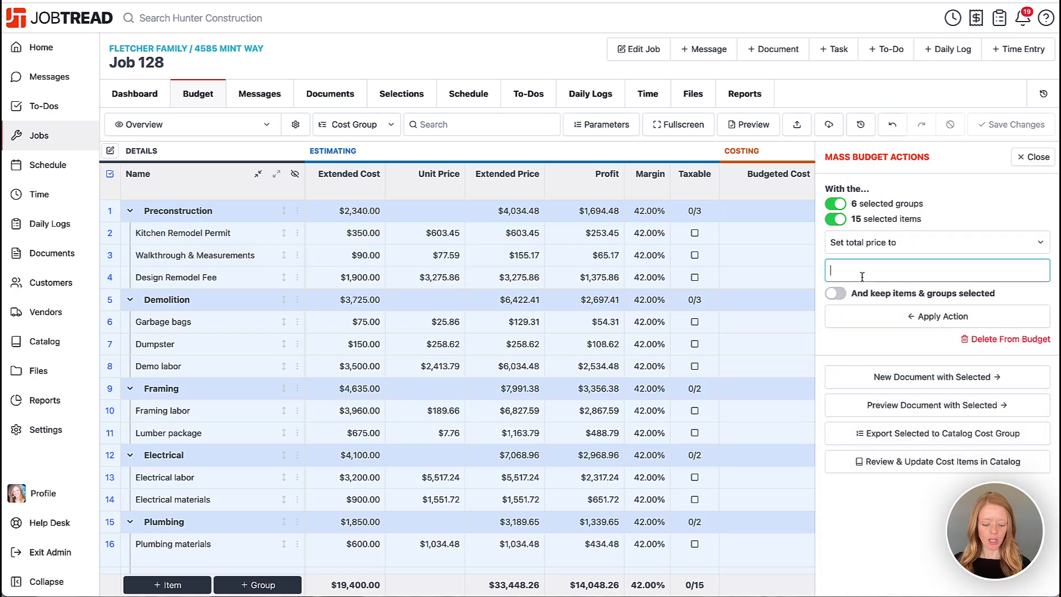
text(32000)
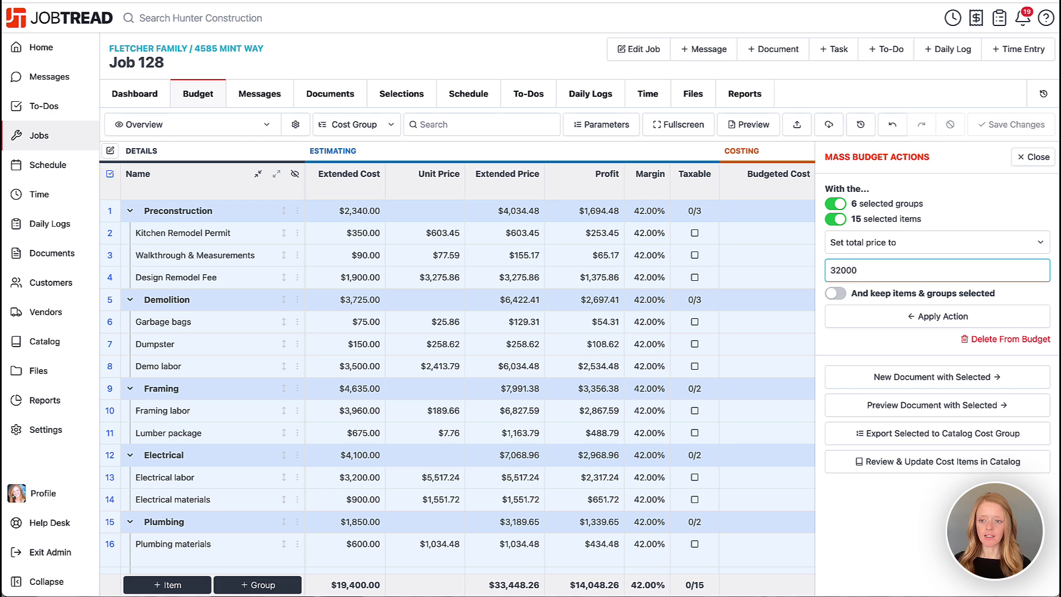
click(863, 323)
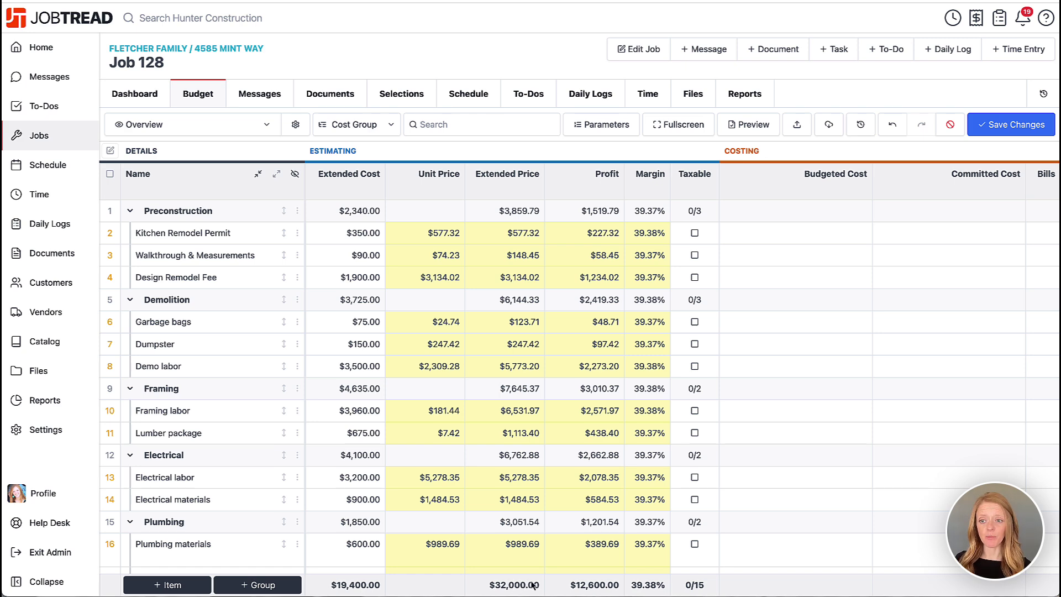
click(1000, 125)
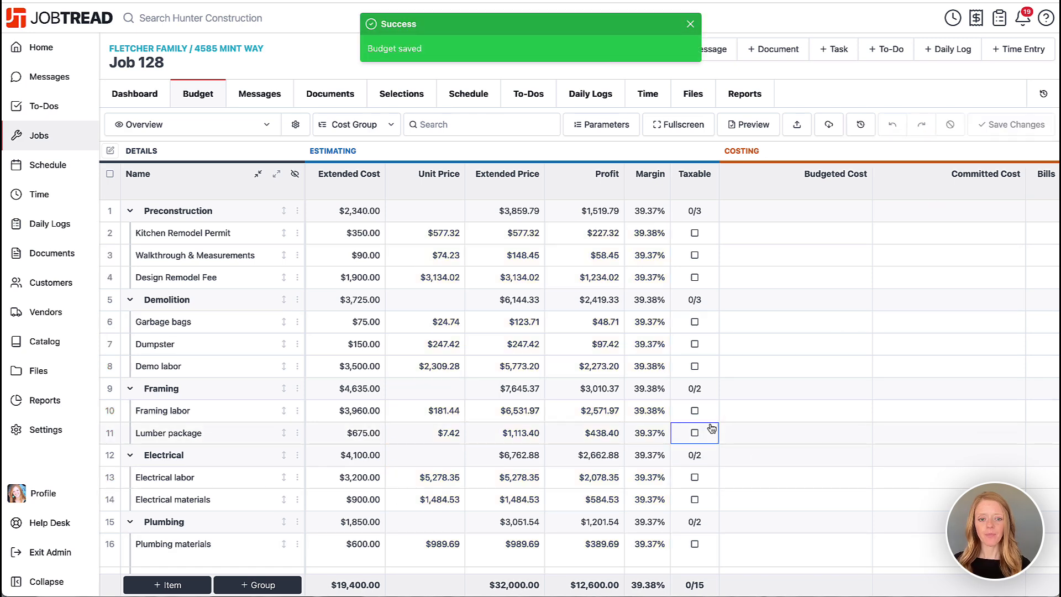
Create a Proposal document for the customer that includes all of the budget's cost groups.
scroll(724, 420, left, 8)
scroll(711, 427, left, 8)
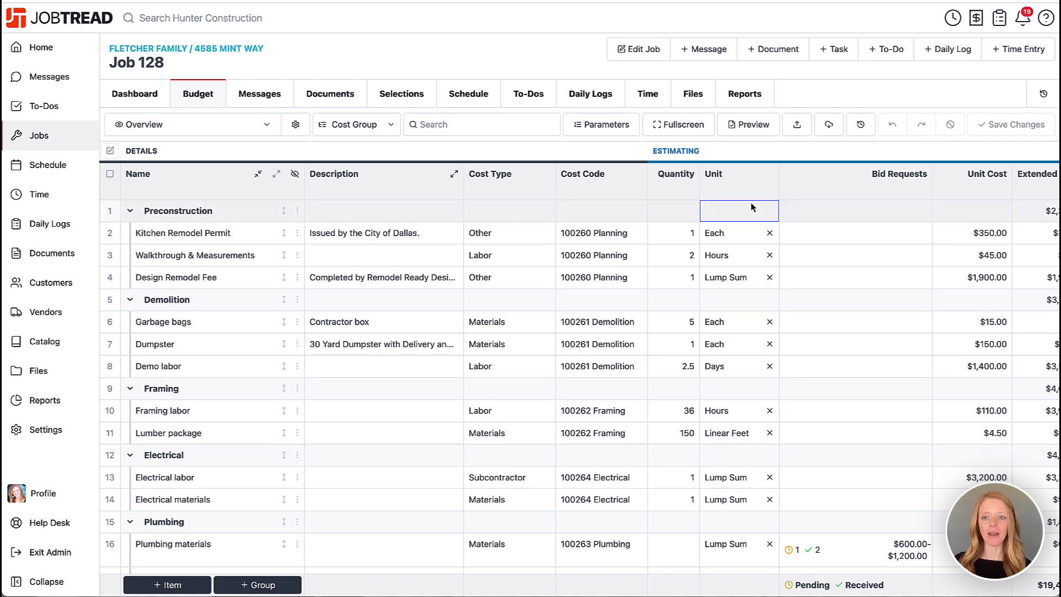
click(769, 49)
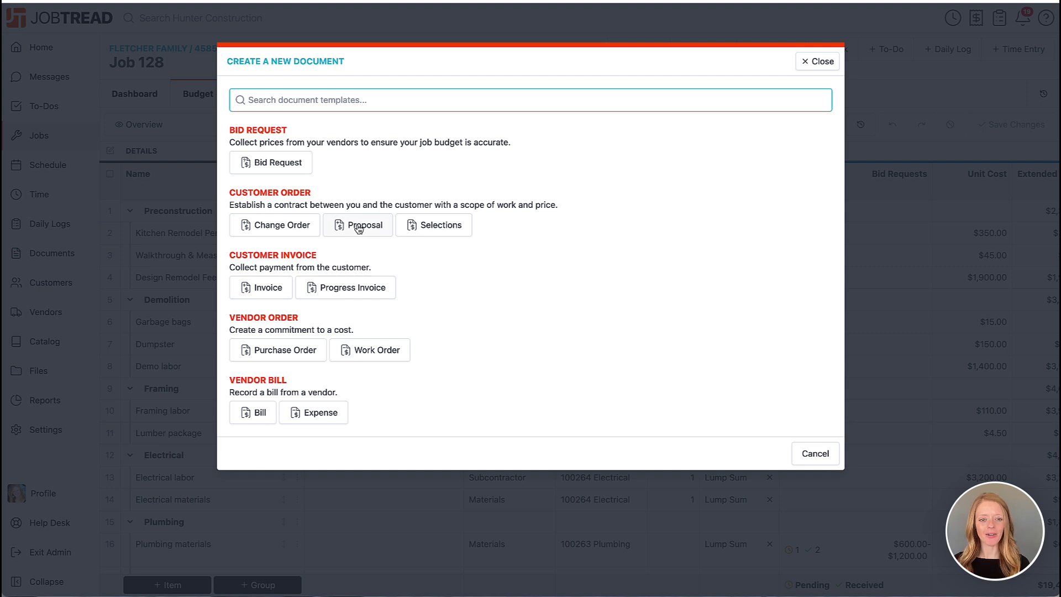
click(358, 227)
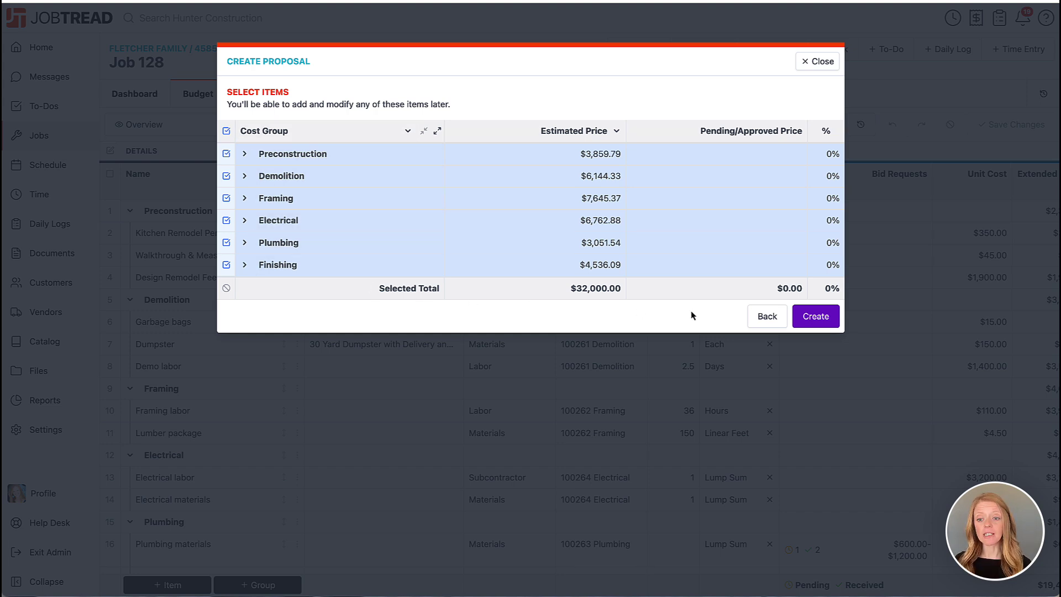
click(816, 317)
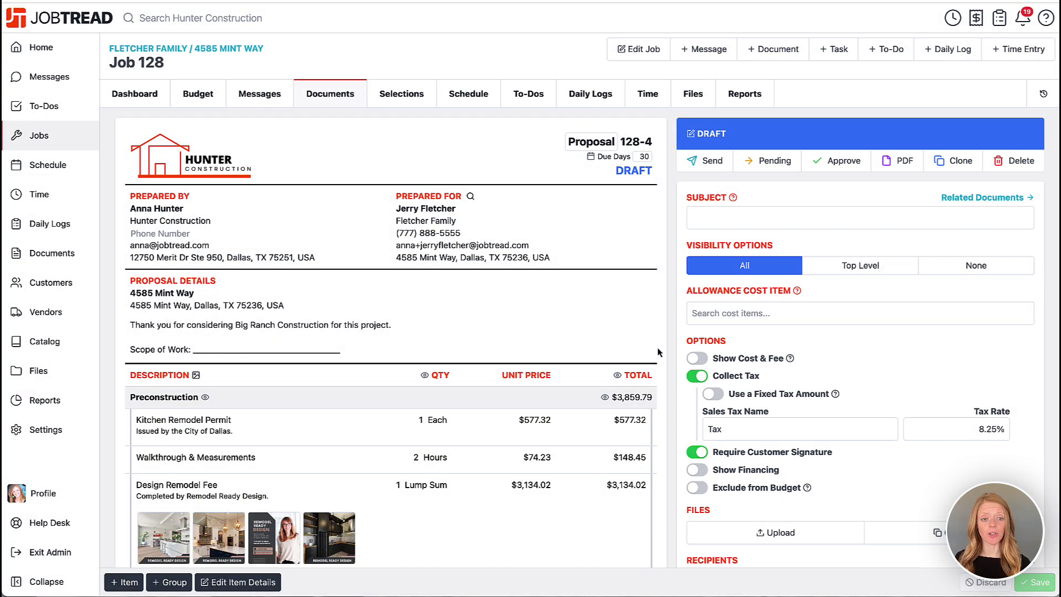
Review the draft proposal's customer contact details, scope of work text, and cost groups with their line items.
click(446, 235)
click(438, 258)
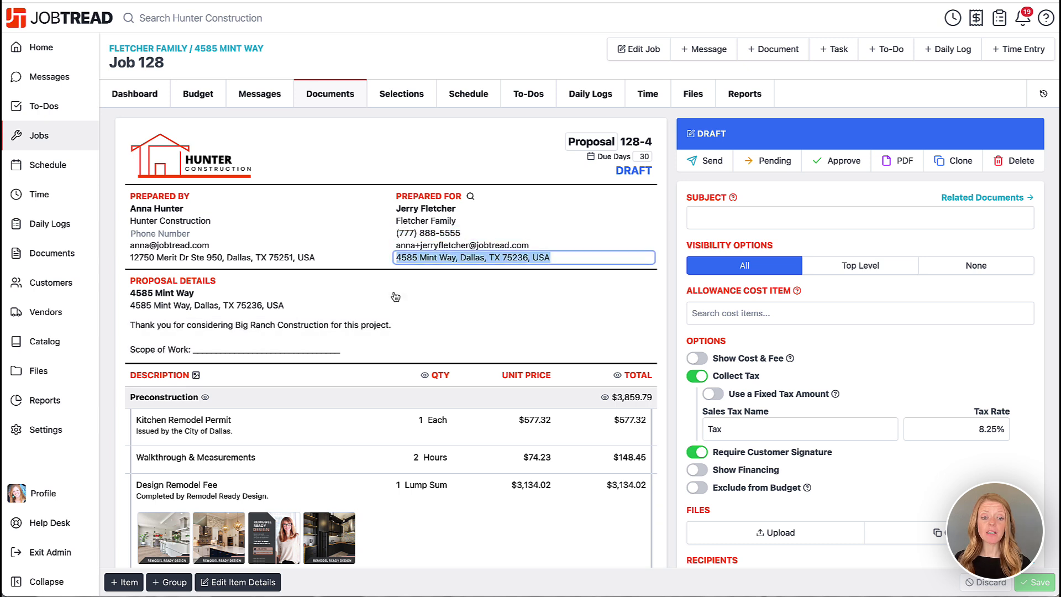
click(321, 353)
drag(369, 378, 199, 381)
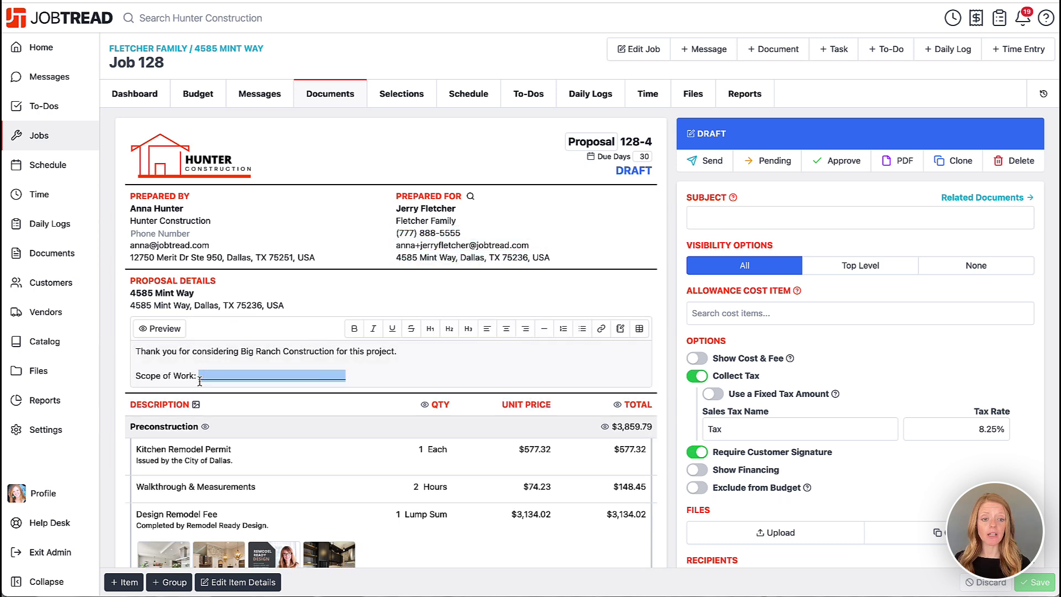
click(114, 371)
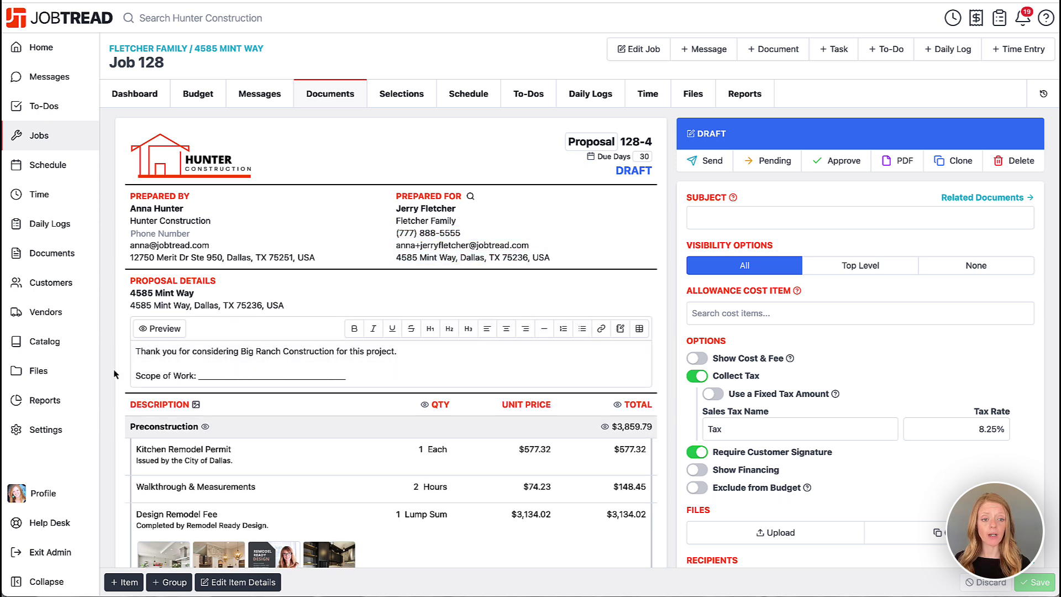
click(161, 332)
scroll(162, 335, down, 3)
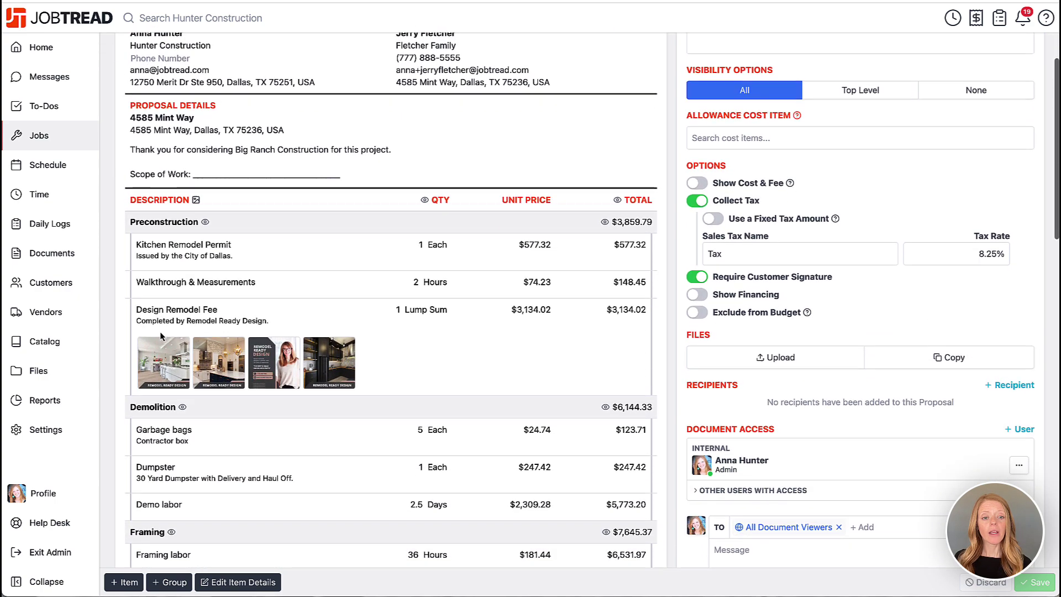
scroll(162, 335, down, 3)
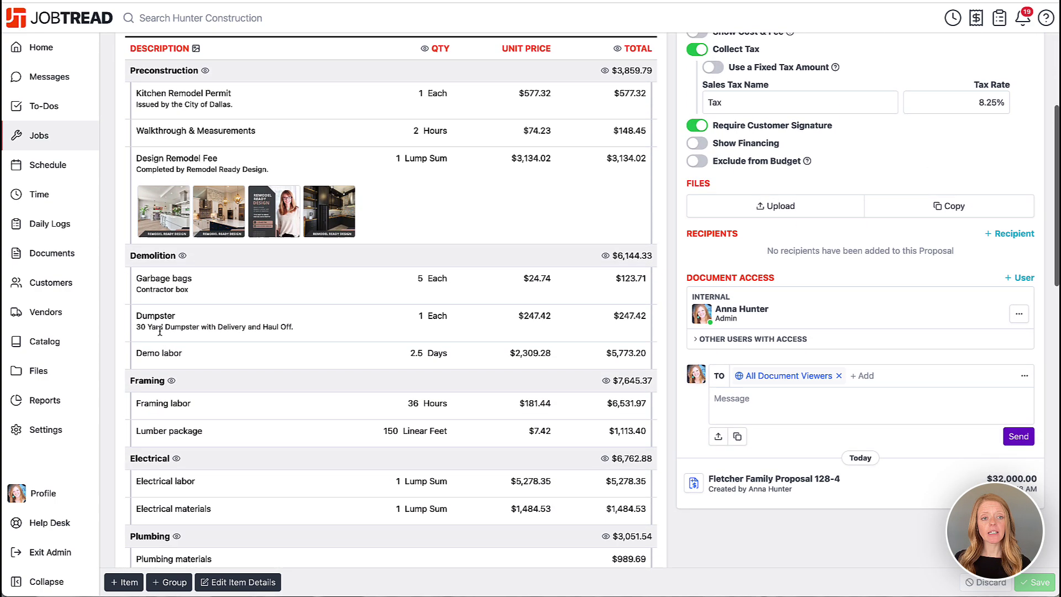
Add the description "SOW" to the Preconstruction cost group in the proposal.
click(177, 70)
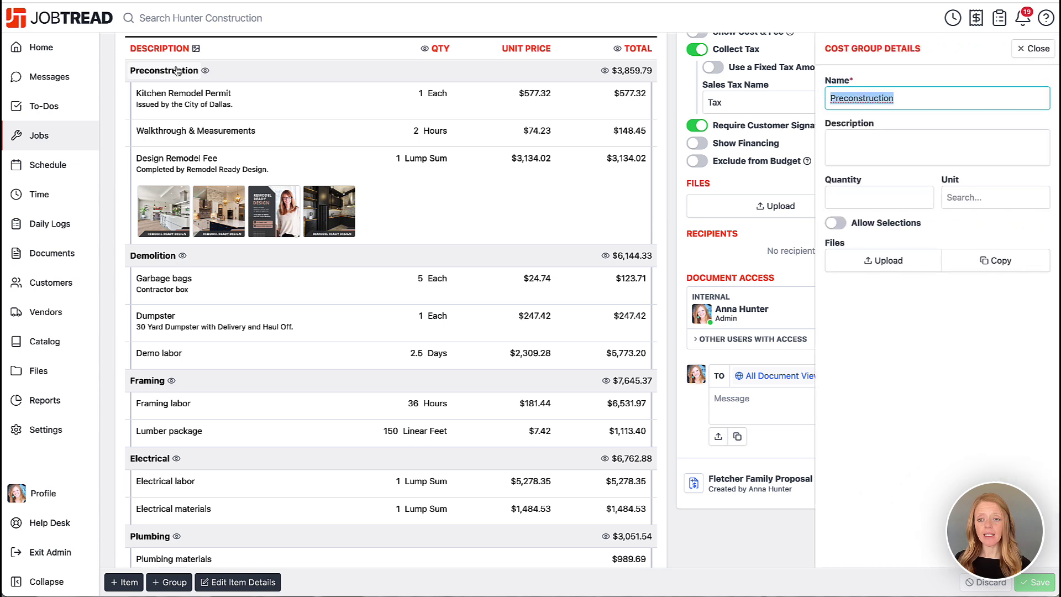
click(866, 139)
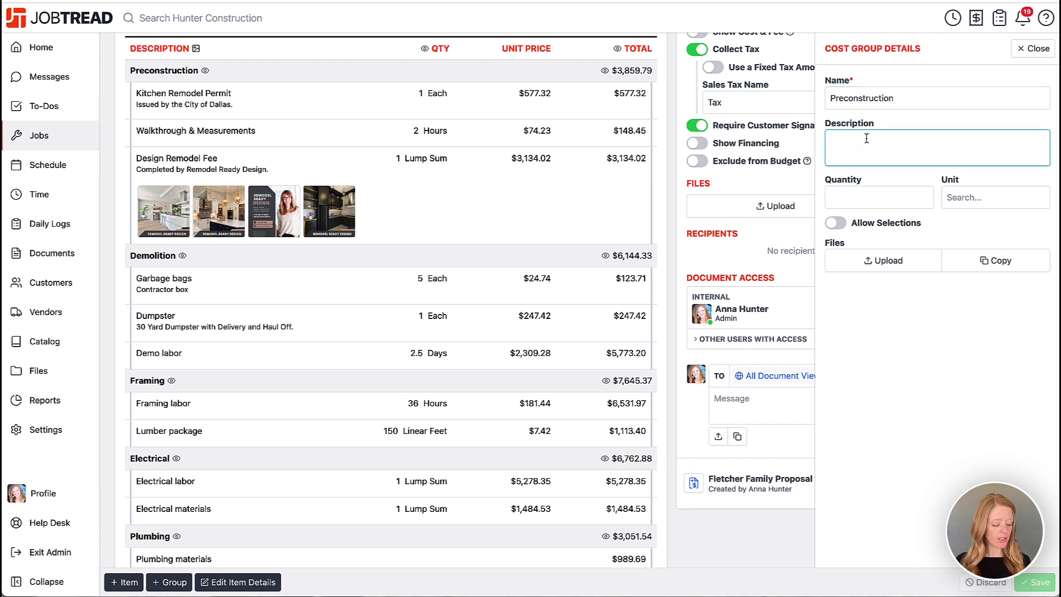
text(SOW)
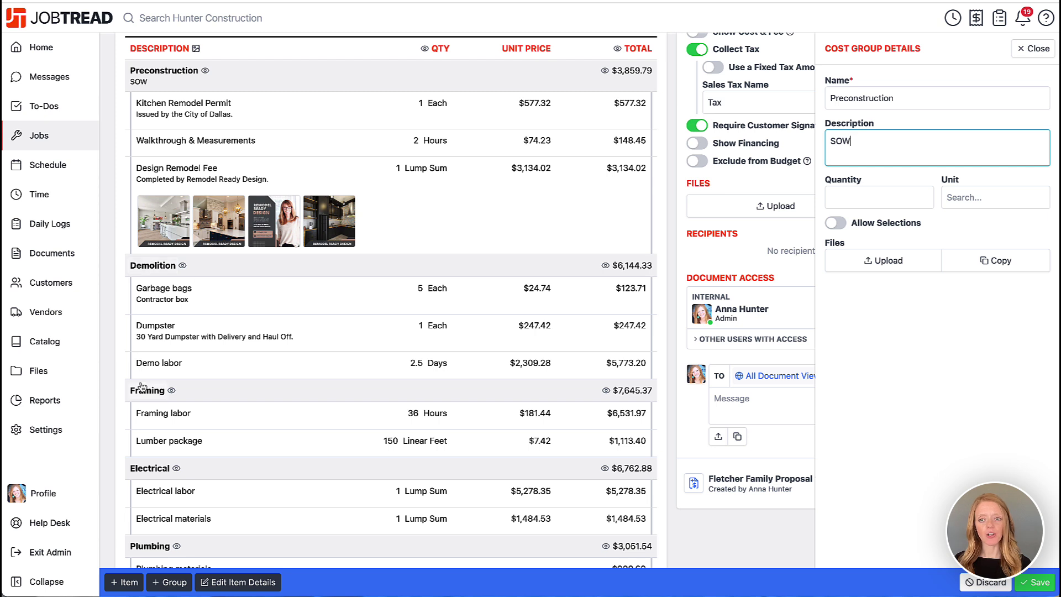
click(1033, 48)
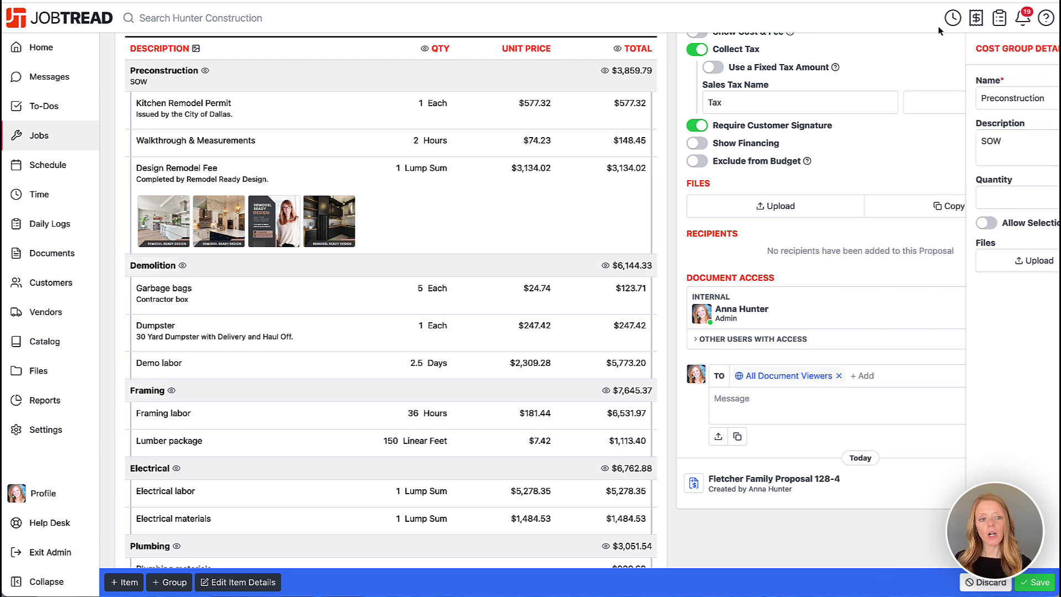
Review the cost item details of the Kitchen Remodel Permit and close them.
click(218, 101)
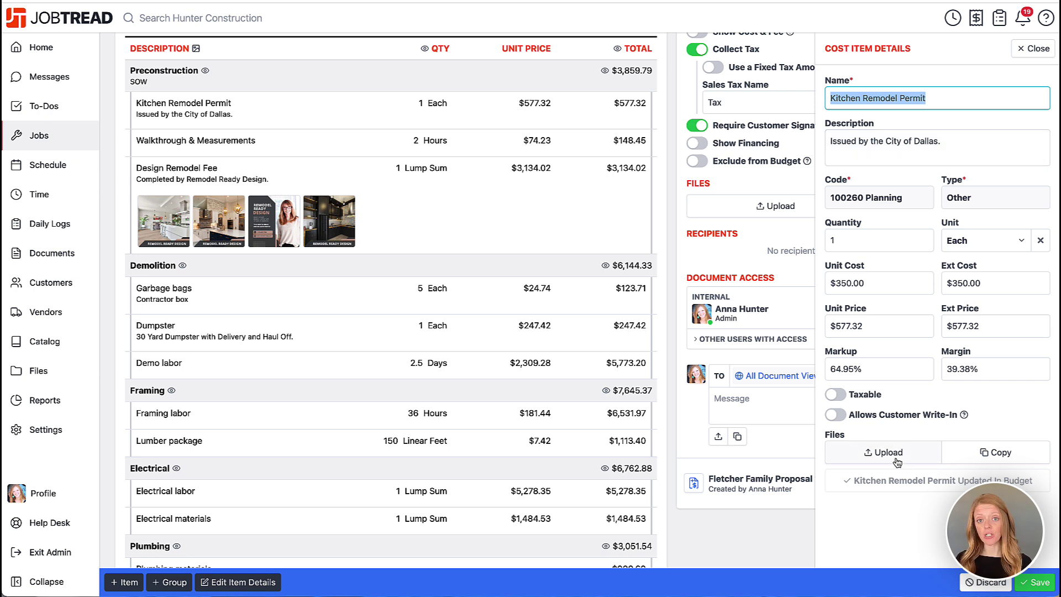
click(1029, 50)
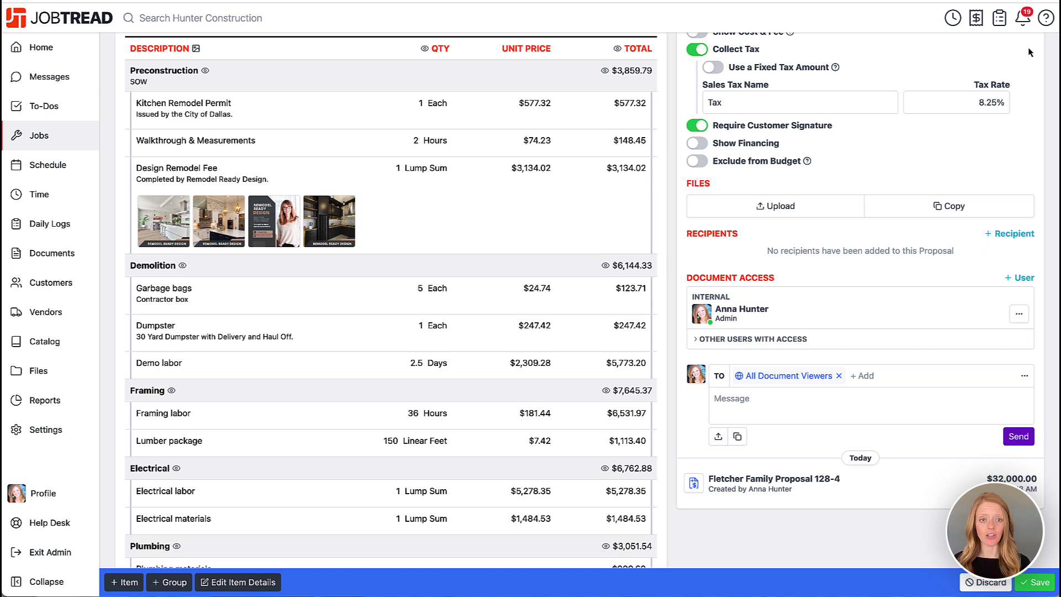
Hide the quantity and unit of the proposal's line items, keeping the line item files shown.
click(196, 50)
click(196, 51)
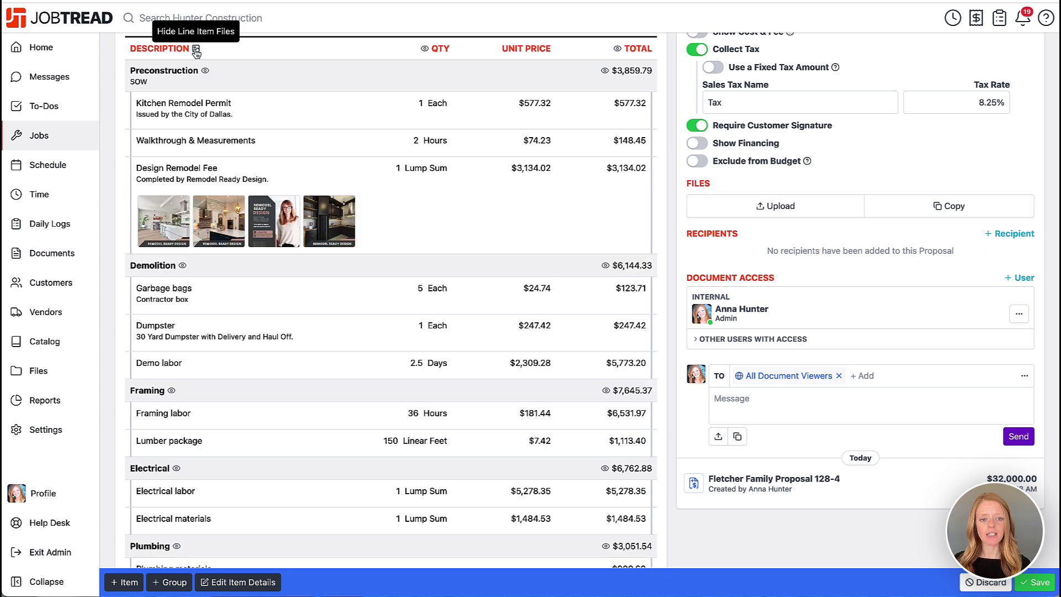
click(424, 49)
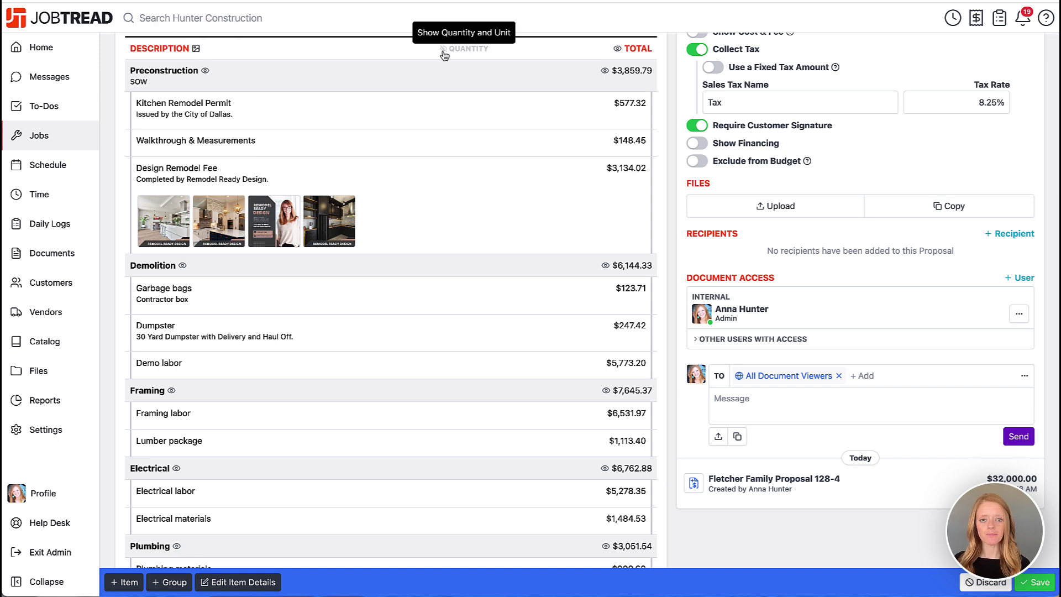
Try hiding all line item totals in the proposal, check the overall totals section, and show the line item totals again.
click(617, 50)
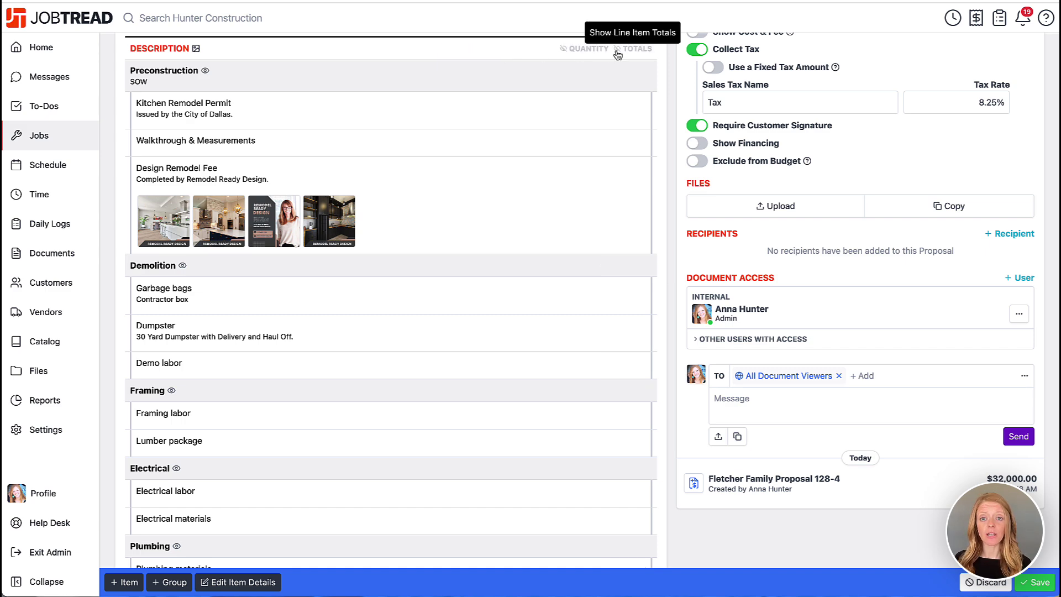
scroll(601, 271, down, 6)
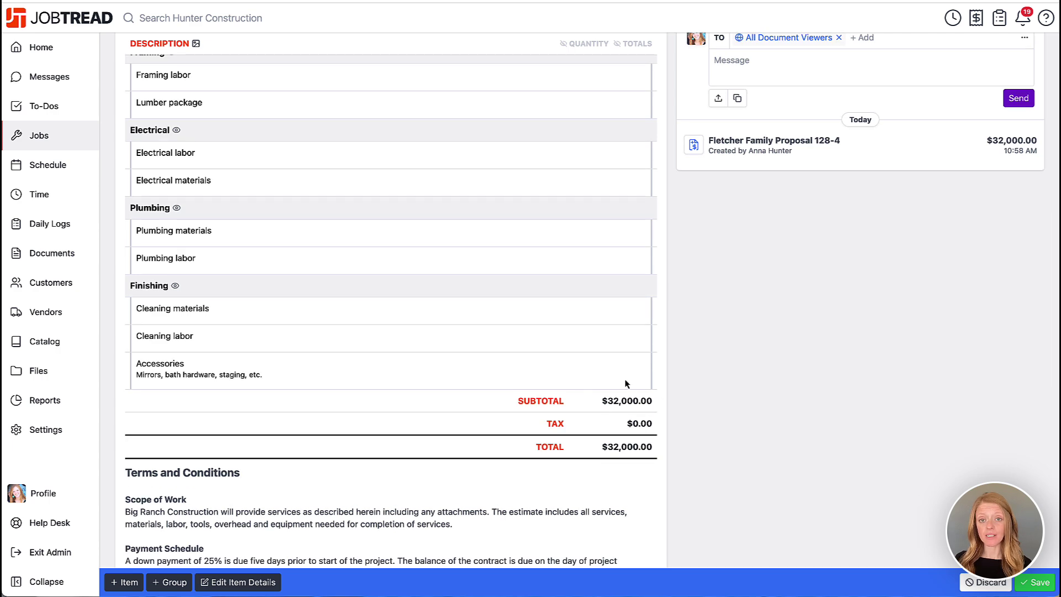
scroll(608, 282, up, 8)
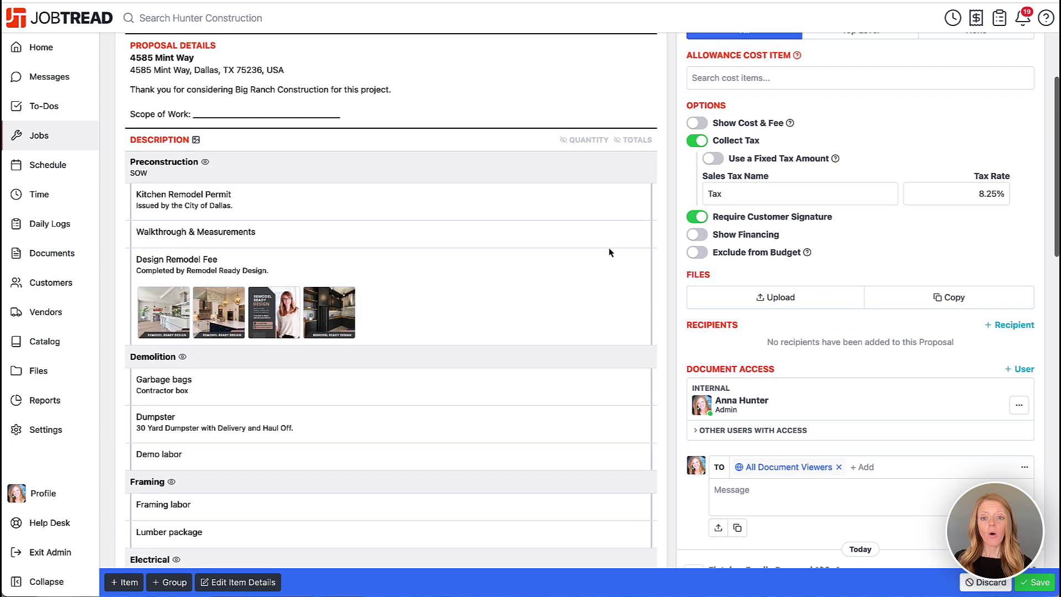
click(617, 142)
scroll(616, 164, down, 2)
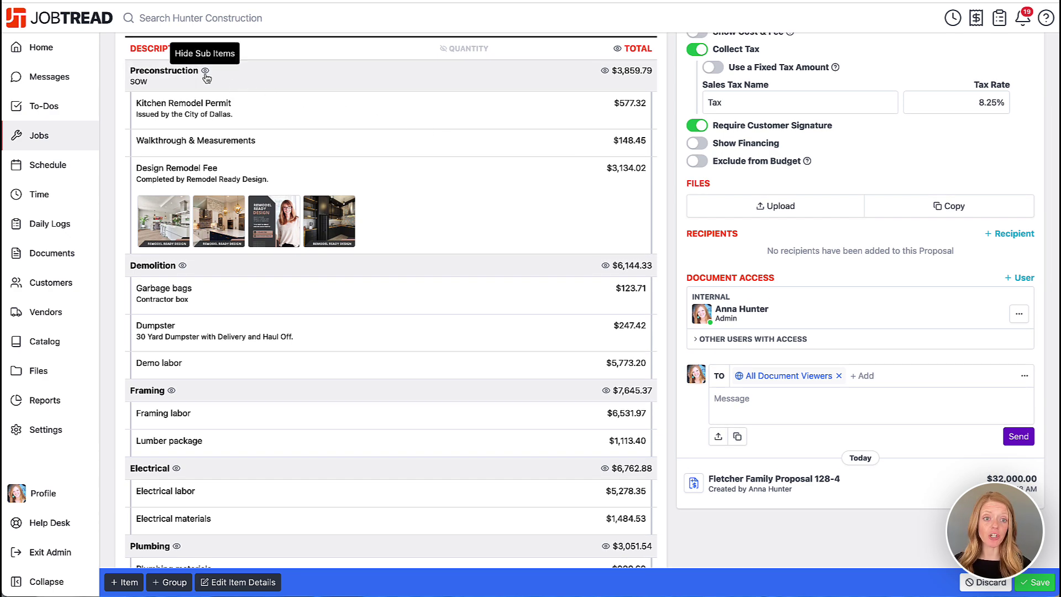
Try hiding the sub items of the Preconstruction and Demolition groups, and show them again.
click(205, 71)
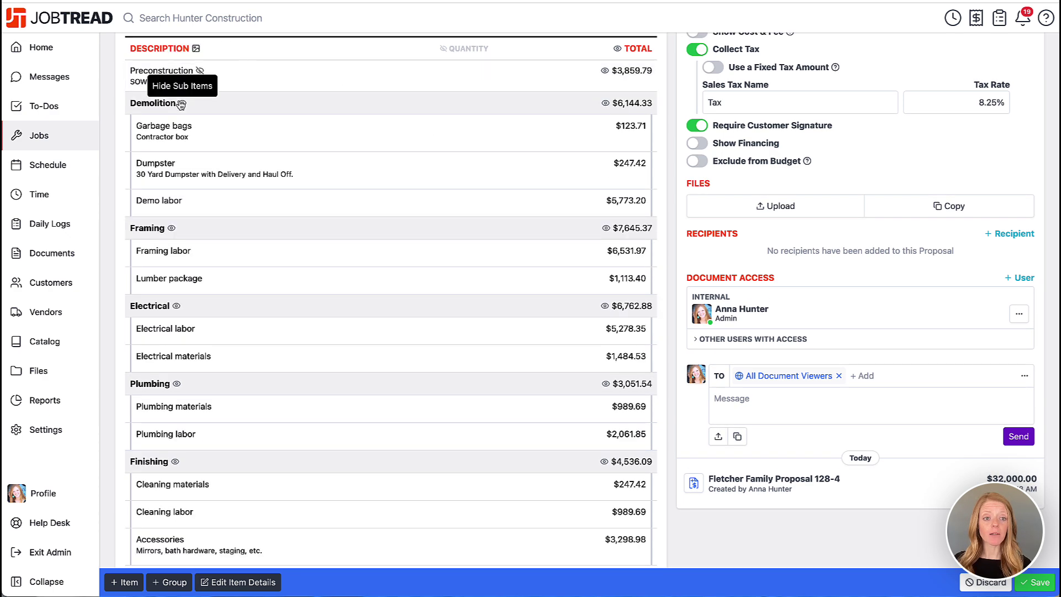
click(179, 103)
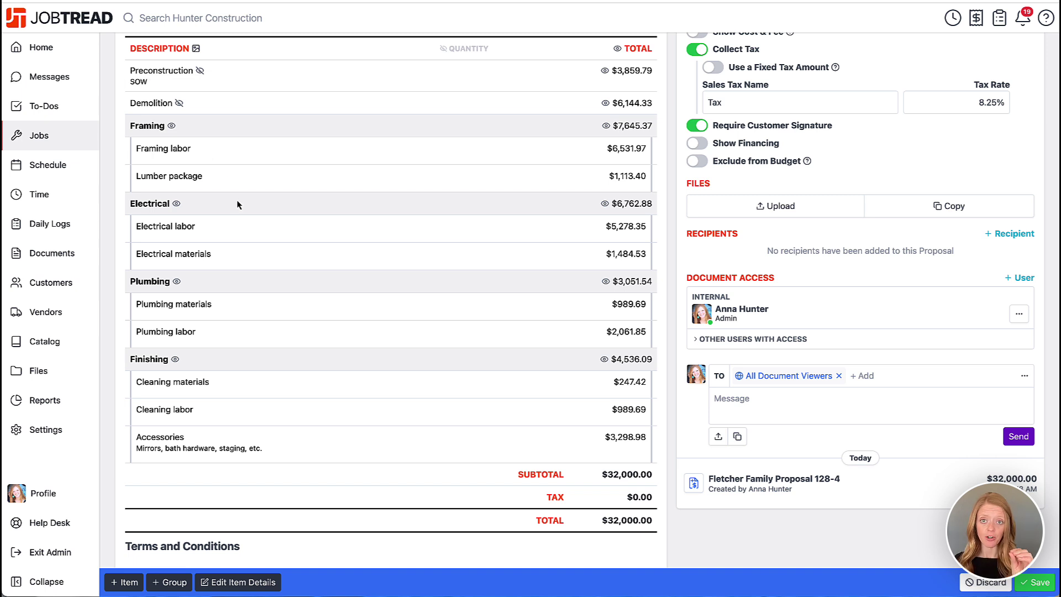
click(179, 103)
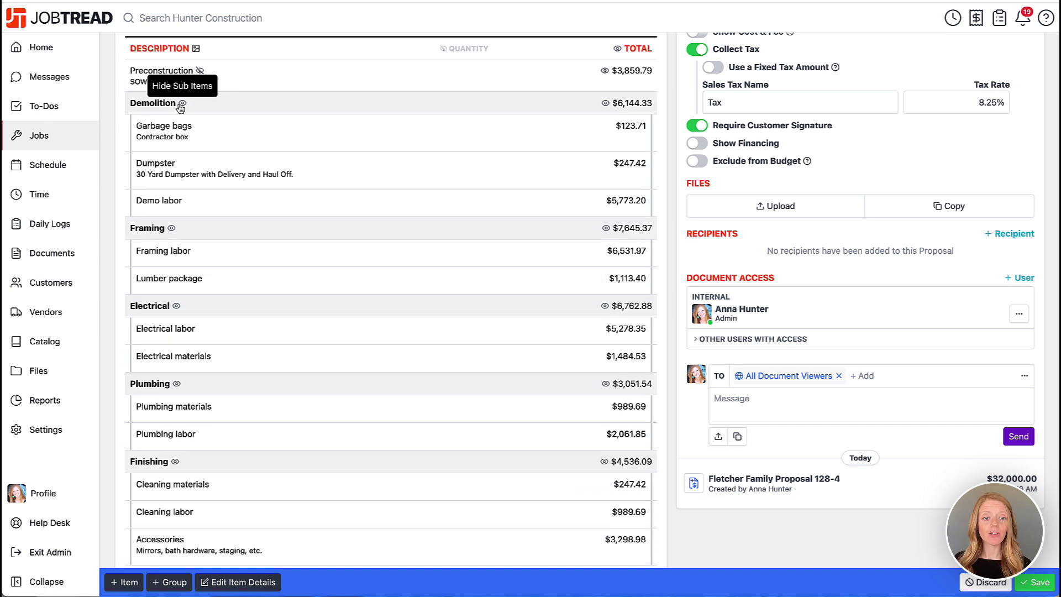
click(200, 71)
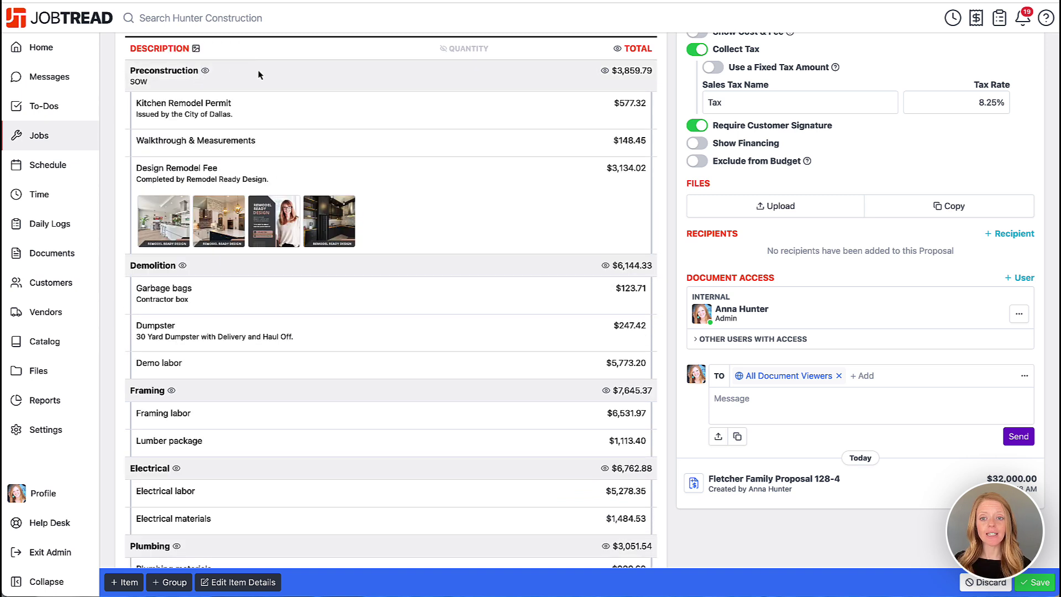
Hide the sub item totals in the Preconstruction, Demolition, Framing, Electrical, Plumbing and Finishing groups.
click(606, 72)
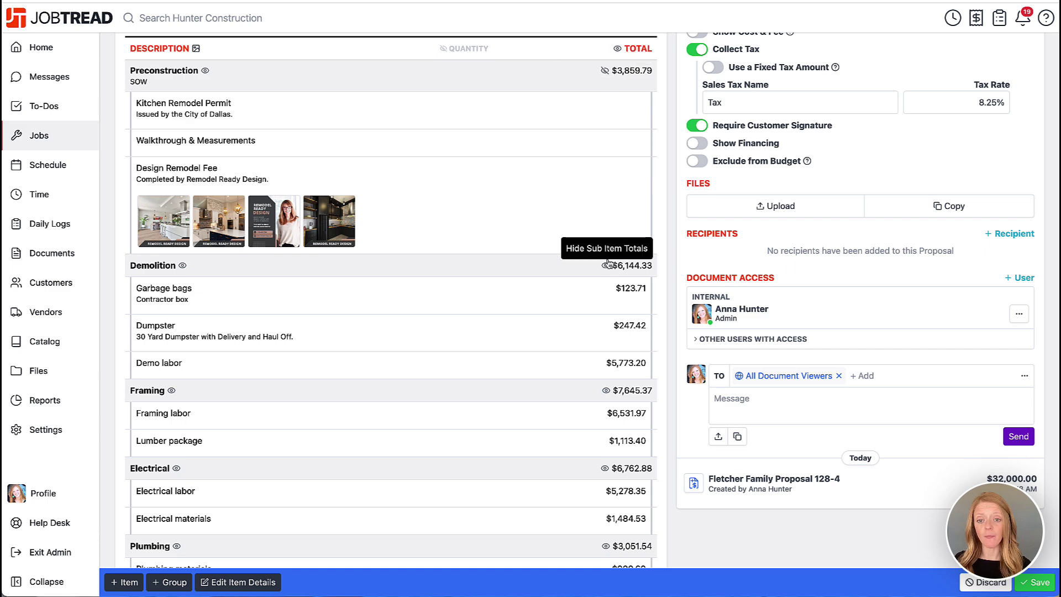
click(605, 265)
scroll(600, 283, down, 3)
scroll(600, 282, down, 1)
click(606, 224)
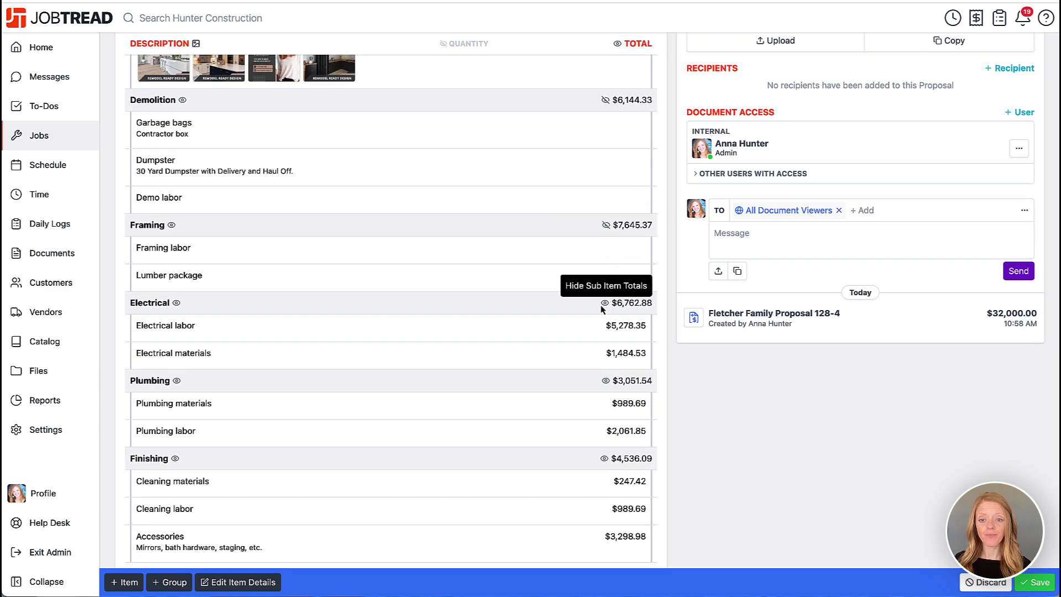
click(605, 302)
click(606, 381)
scroll(606, 384, down, 2)
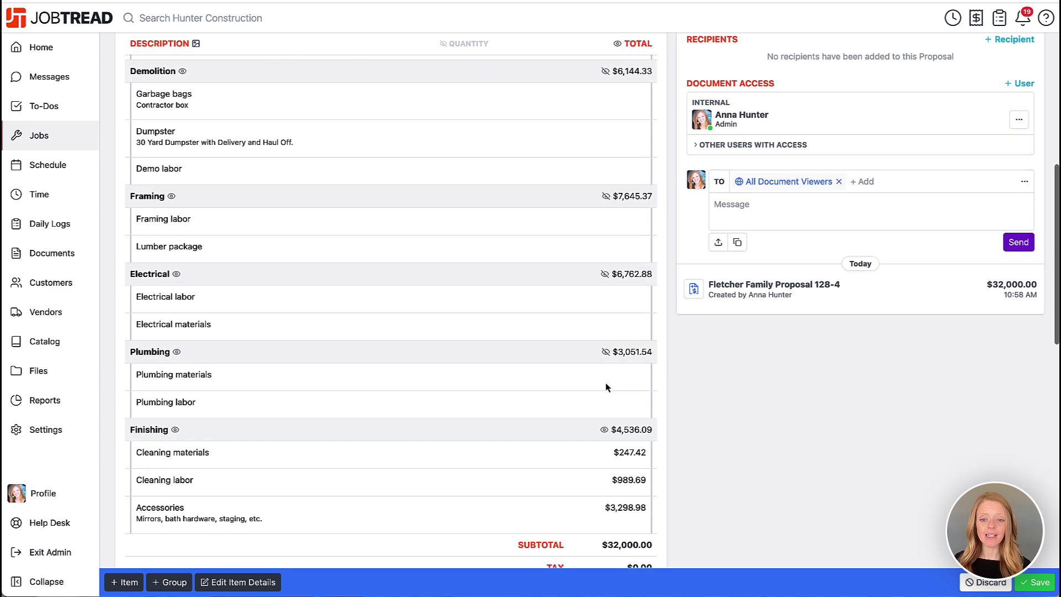
click(604, 346)
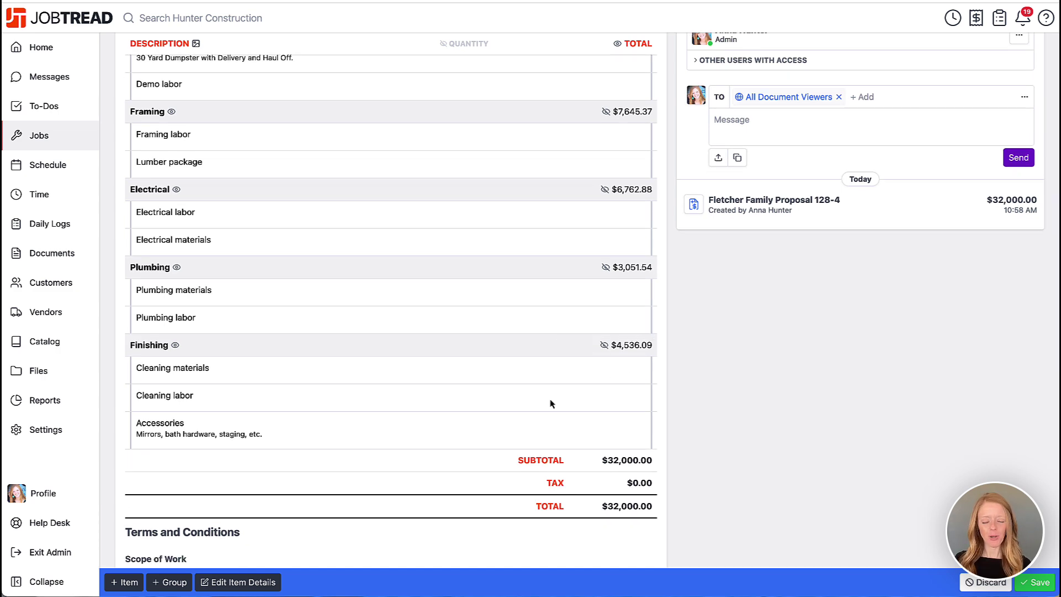
Review the proposal's terms and conditions, payment schedule and customer signature area.
scroll(550, 404, down, 6)
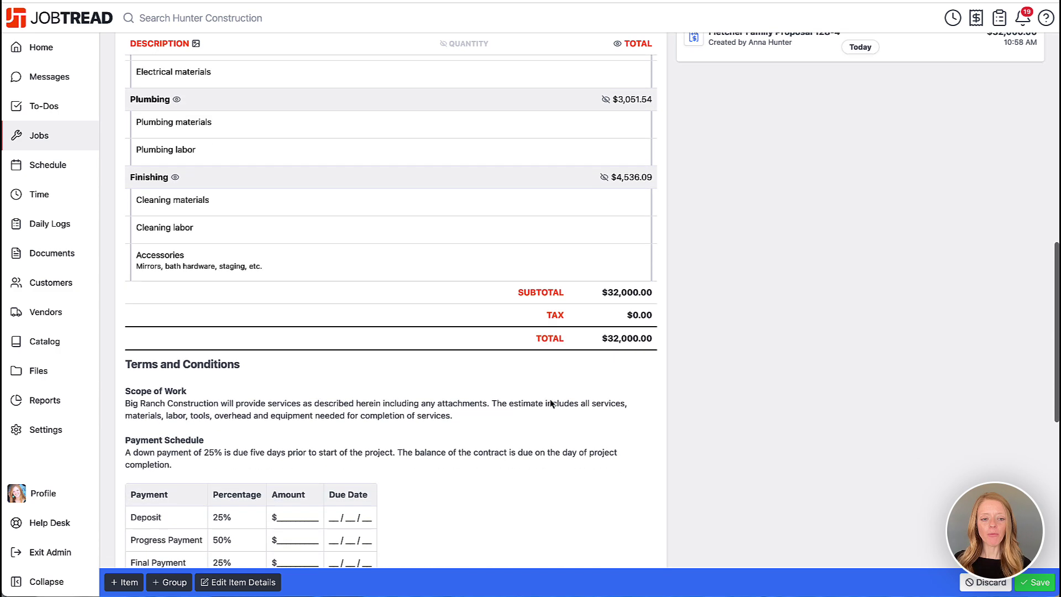
scroll(552, 403, down, 1)
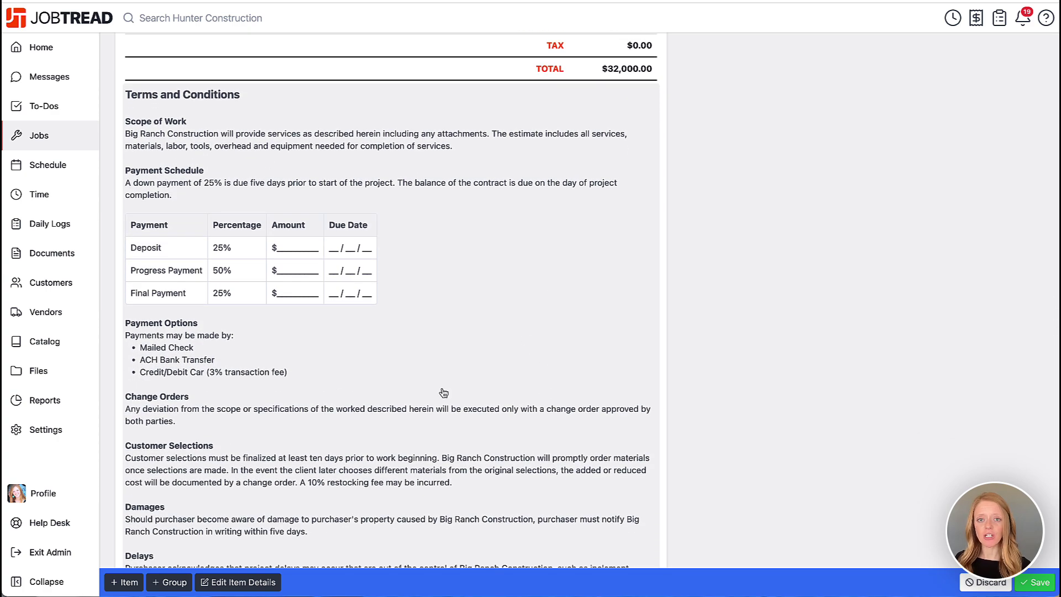
scroll(444, 392, down, 5)
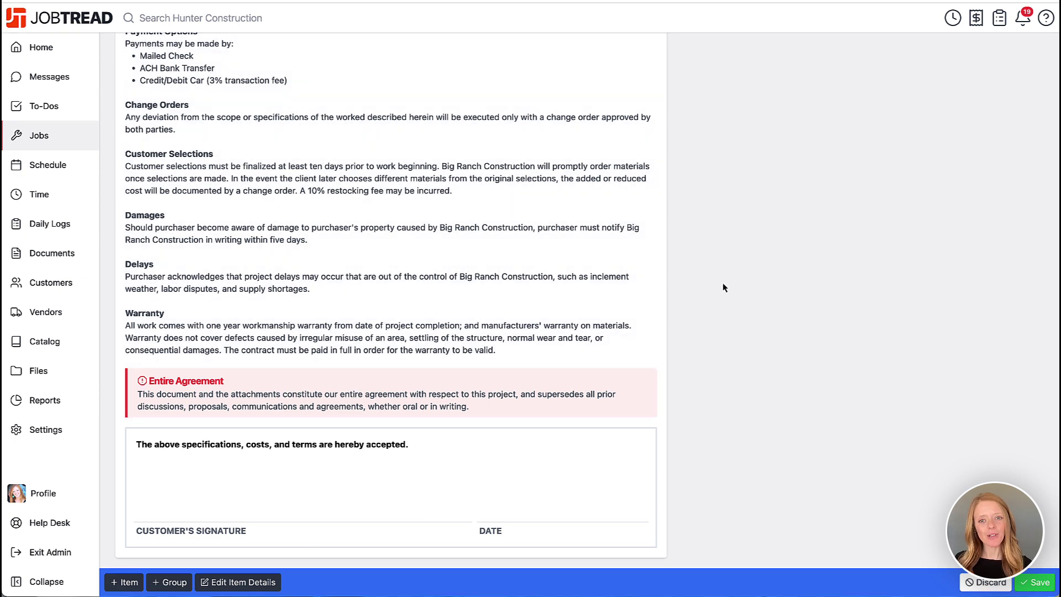
scroll(722, 287, up, 12)
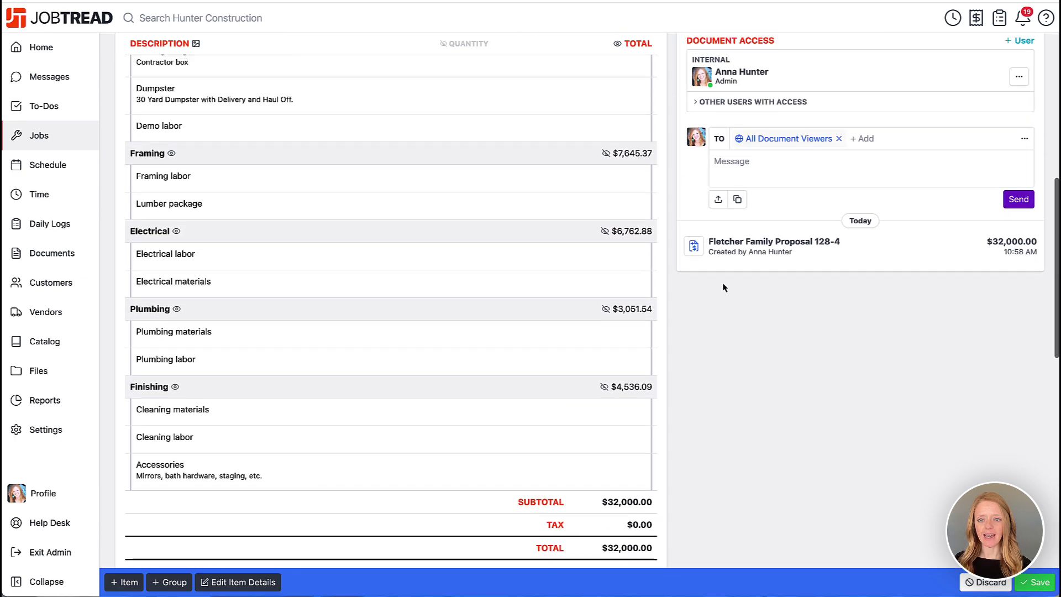
scroll(723, 287, up, 12)
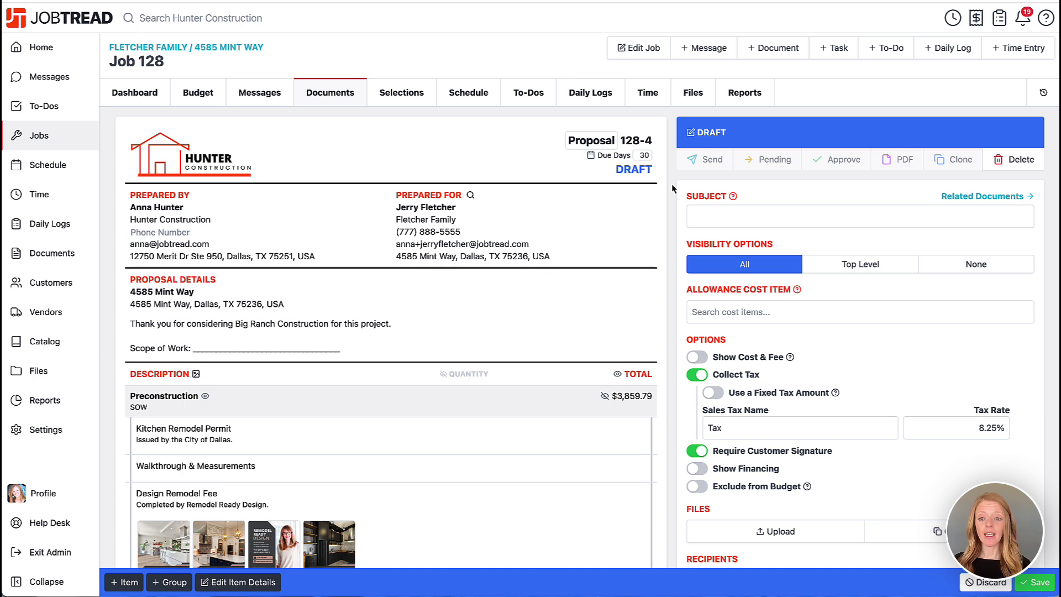
Try showing cost and fee and turning off tax collection in the proposal options, and restore both settings.
scroll(673, 346, down, 1)
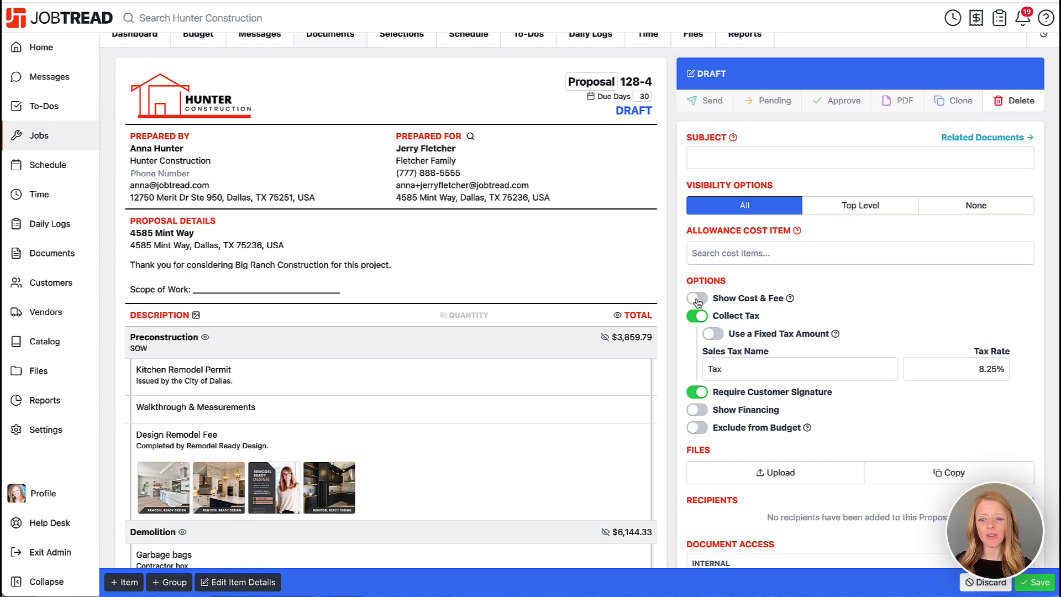
click(697, 299)
scroll(648, 499, down, 5)
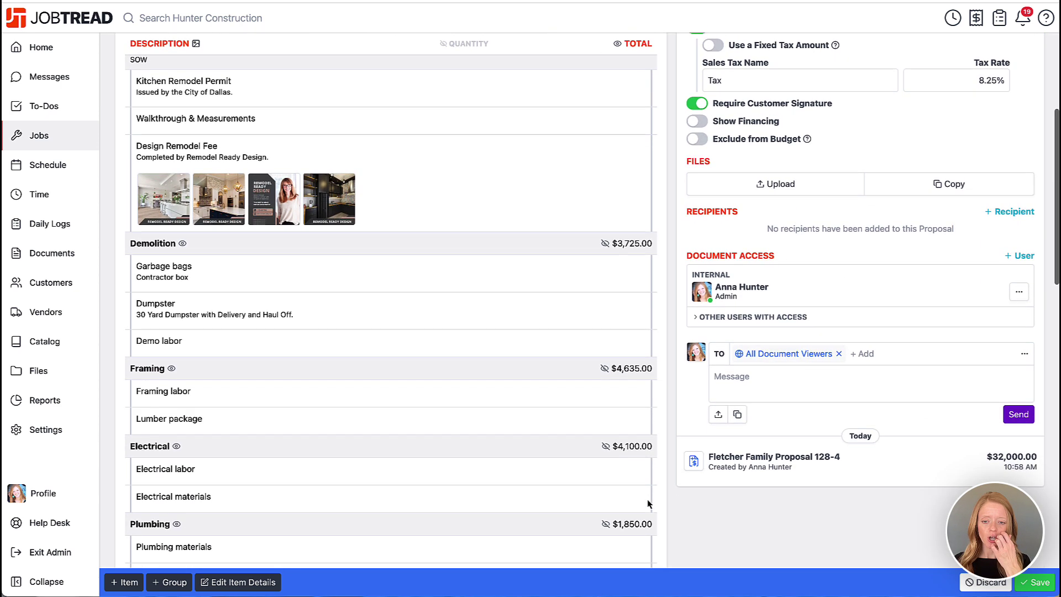
scroll(647, 499, down, 5)
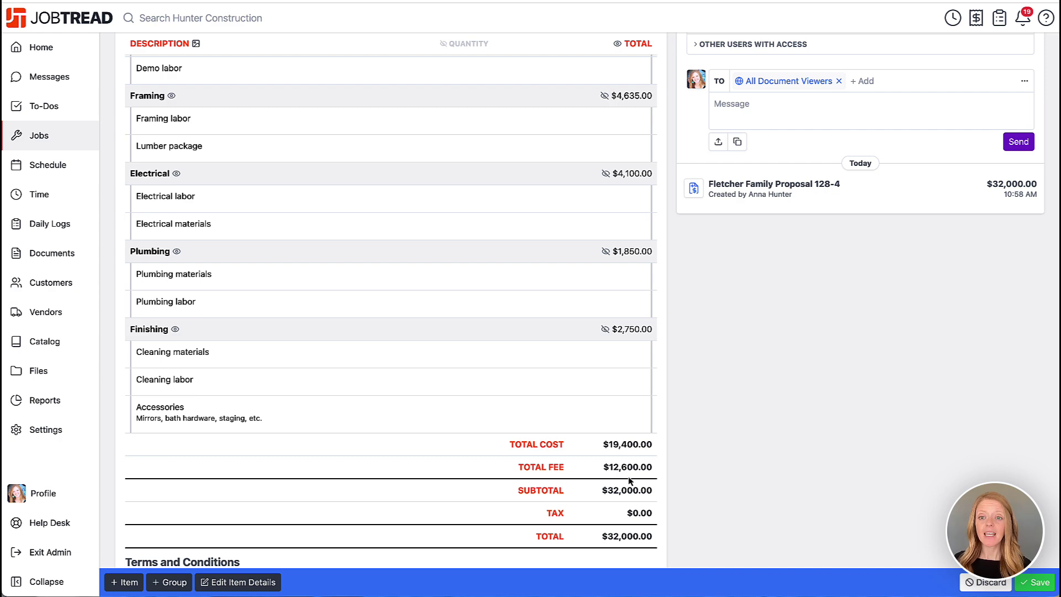
scroll(629, 481, up, 8)
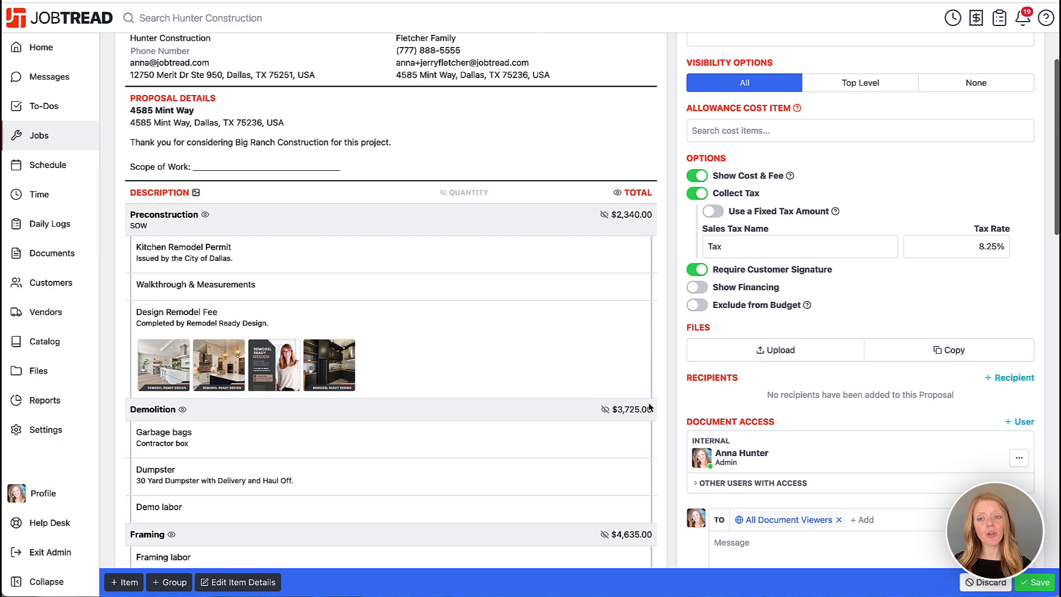
click(695, 193)
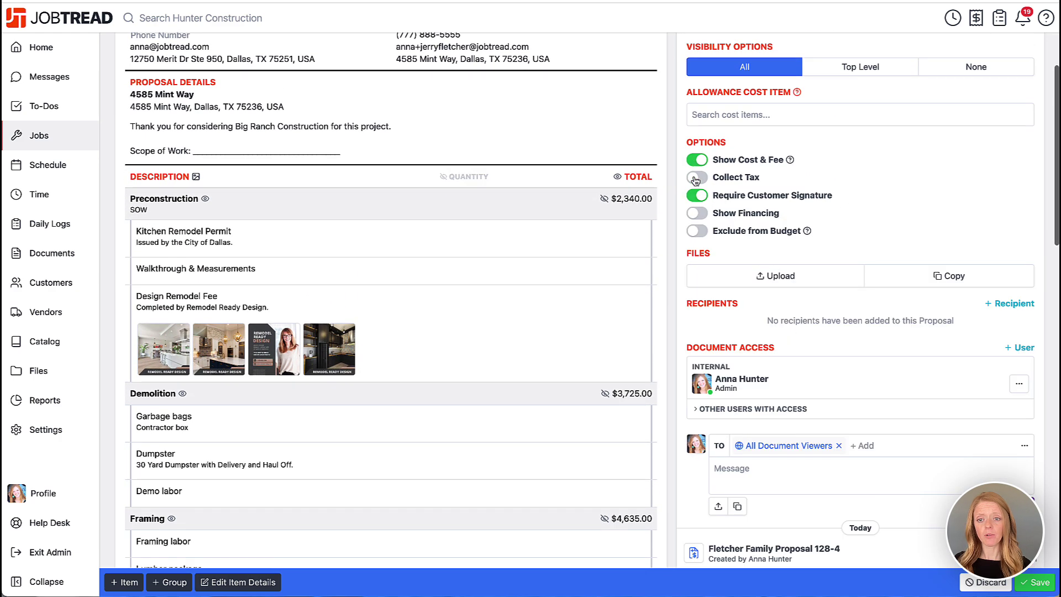
click(696, 180)
click(697, 160)
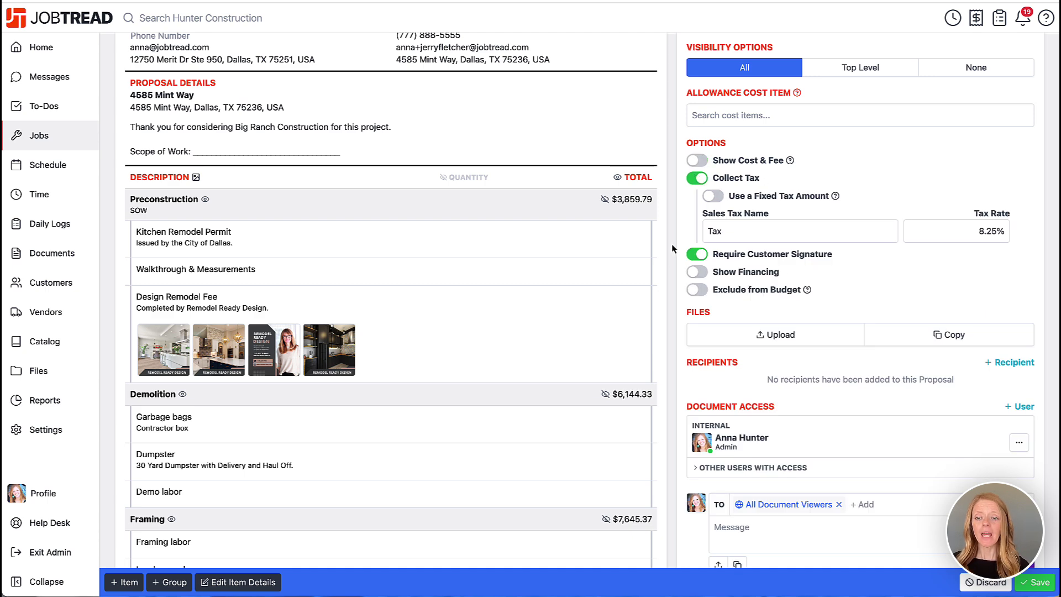
Look over the finished draft and save the proposal.
scroll(670, 266, down, 3)
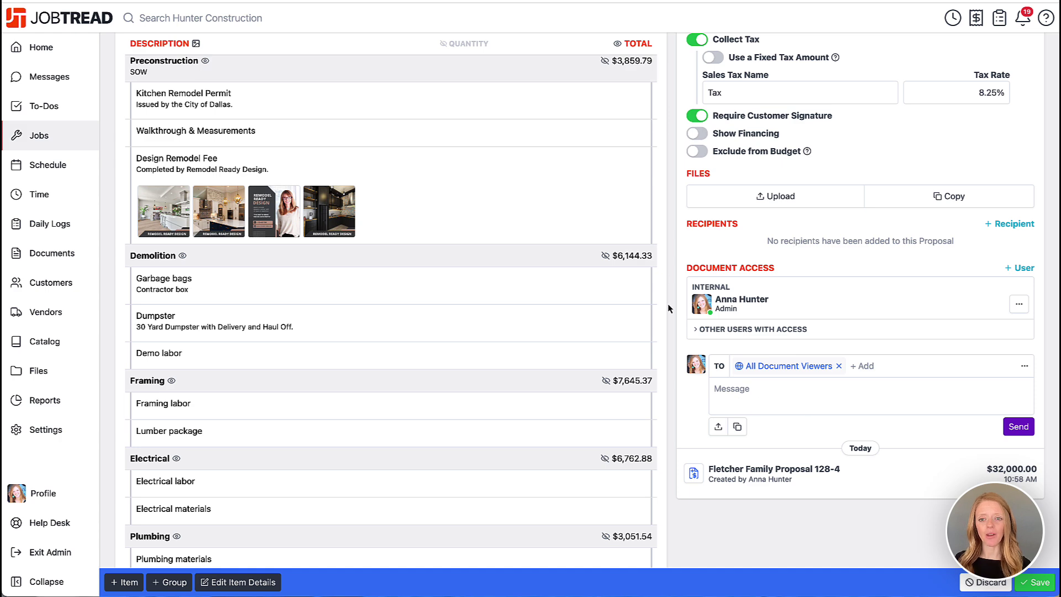
scroll(667, 307, up, 2)
scroll(667, 304, up, 5)
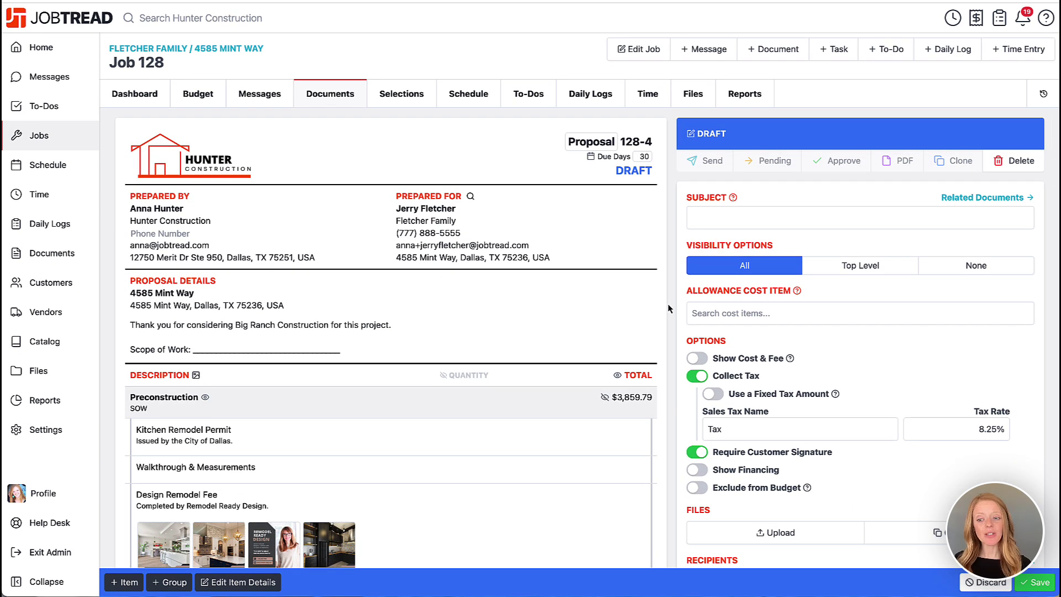
click(1036, 583)
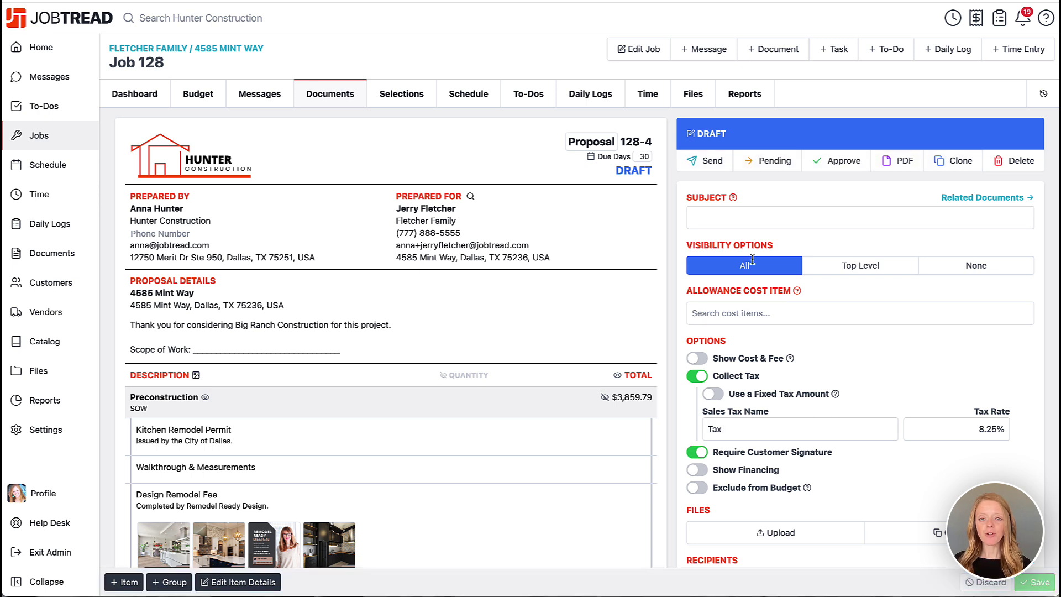
Send the proposal with the default email message, adding the second customer contact as a recipient whose signature is required.
click(703, 167)
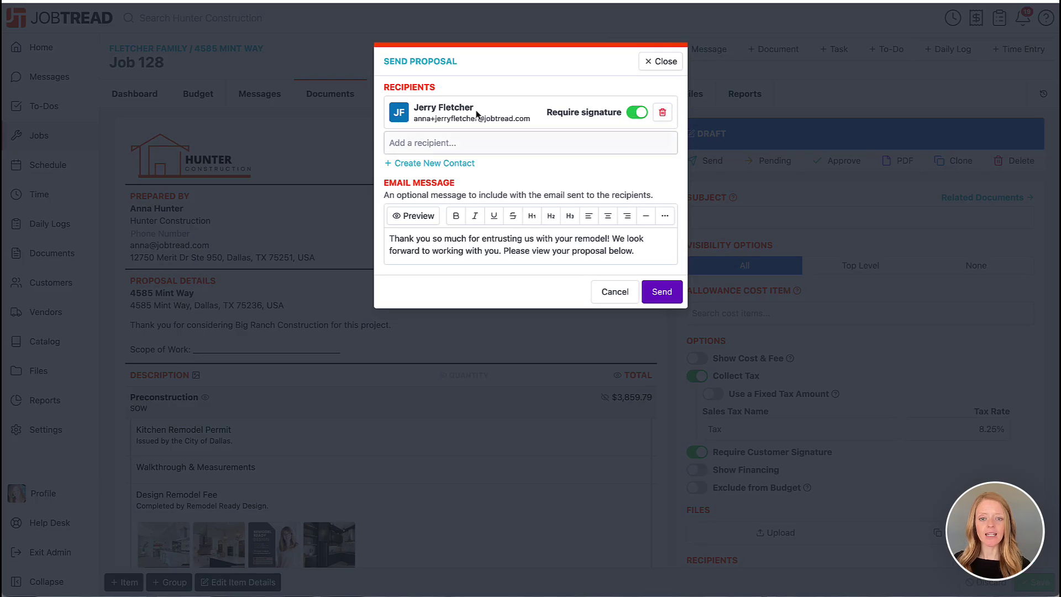
click(490, 143)
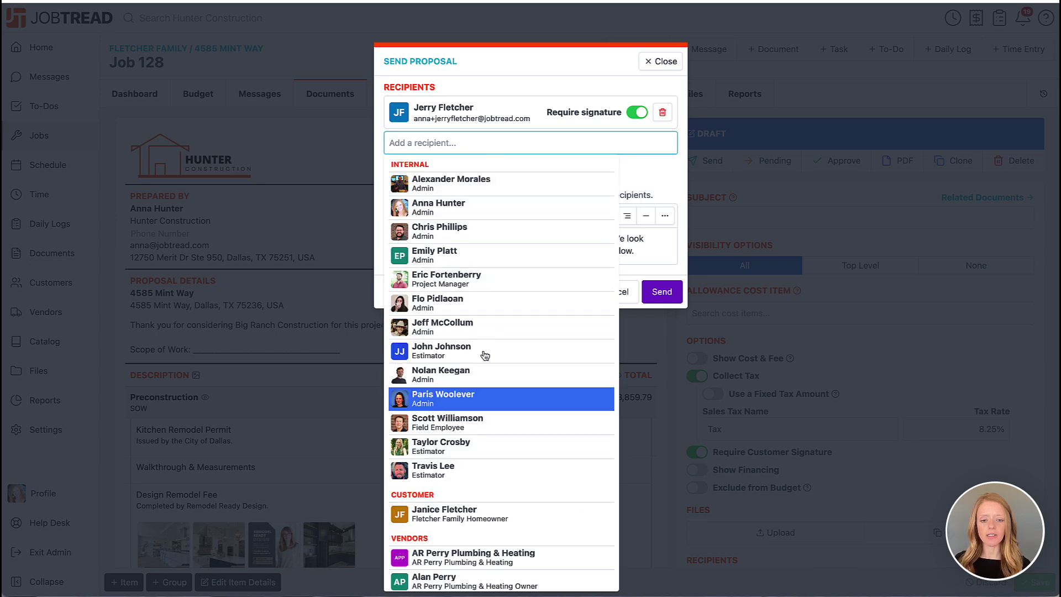
click(480, 511)
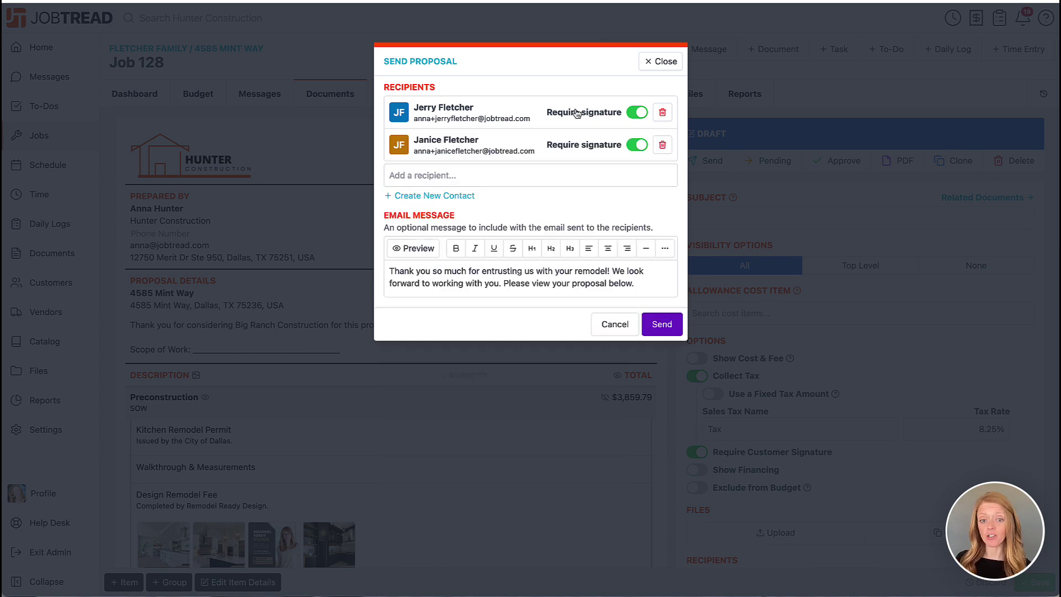
click(584, 282)
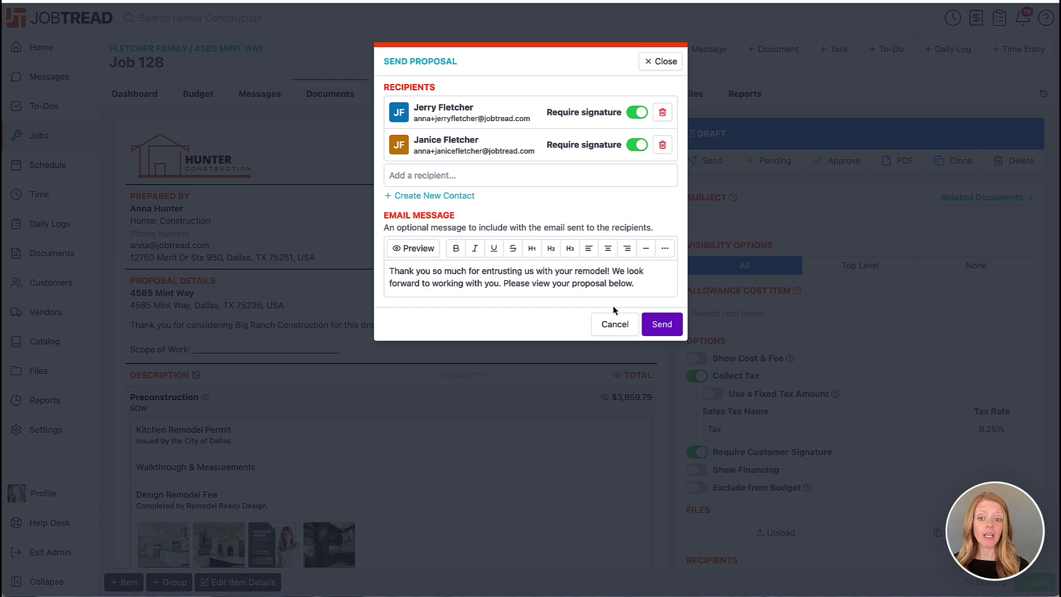
click(660, 325)
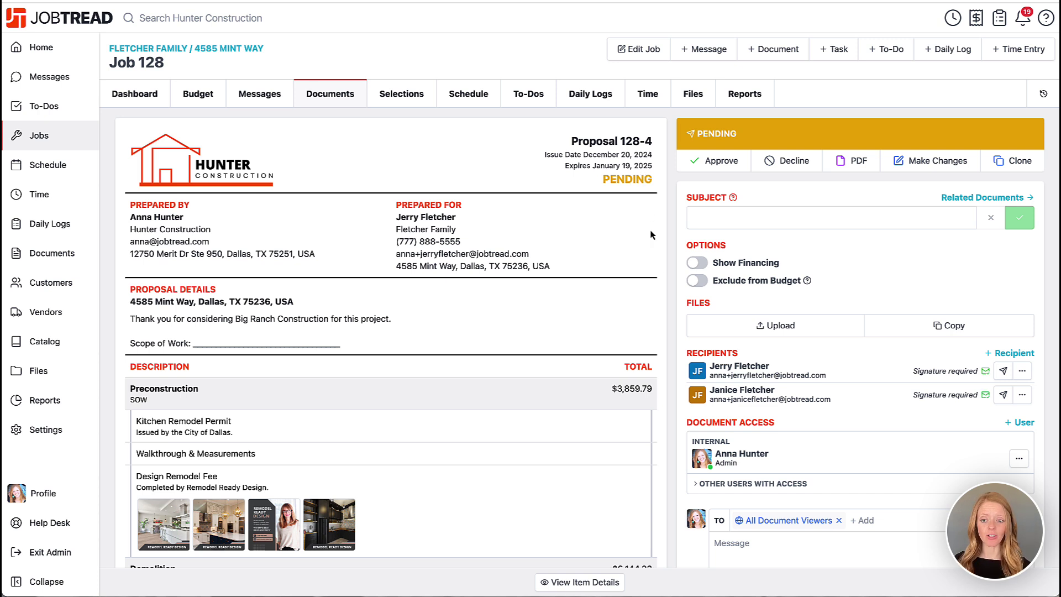
Sign the sent proposal for both customer contacts and approve it.
scroll(667, 415, down, 5)
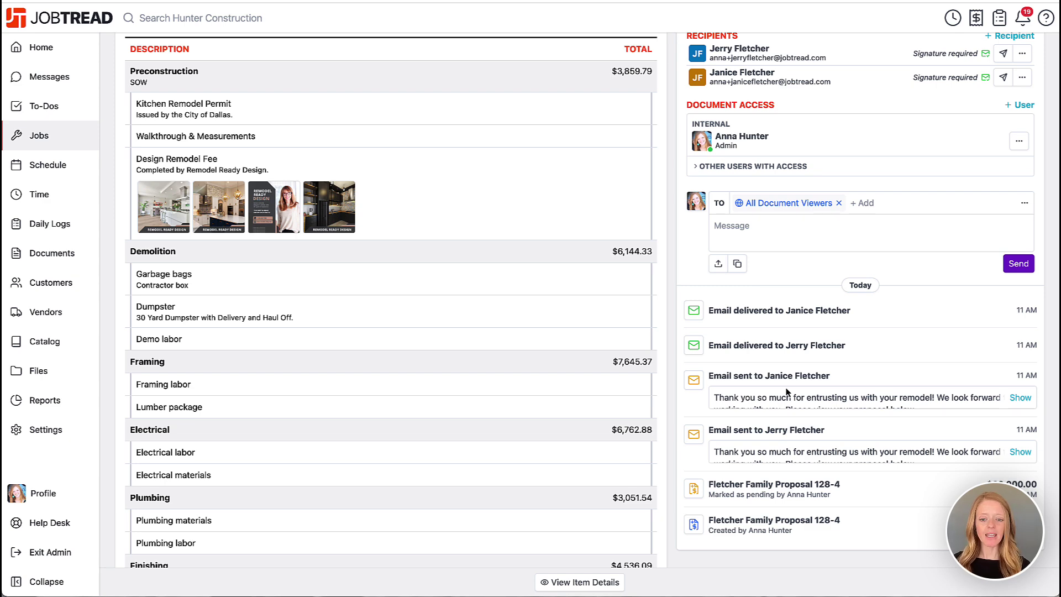
scroll(787, 391, down, 12)
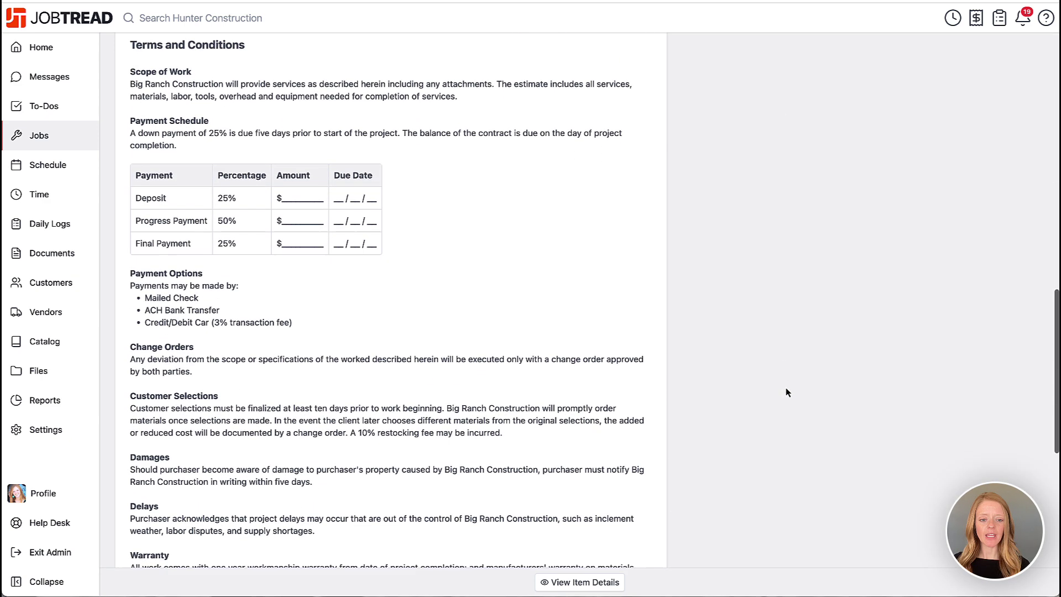
scroll(786, 391, down, 8)
drag(295, 253, 409, 267)
drag(249, 405, 408, 432)
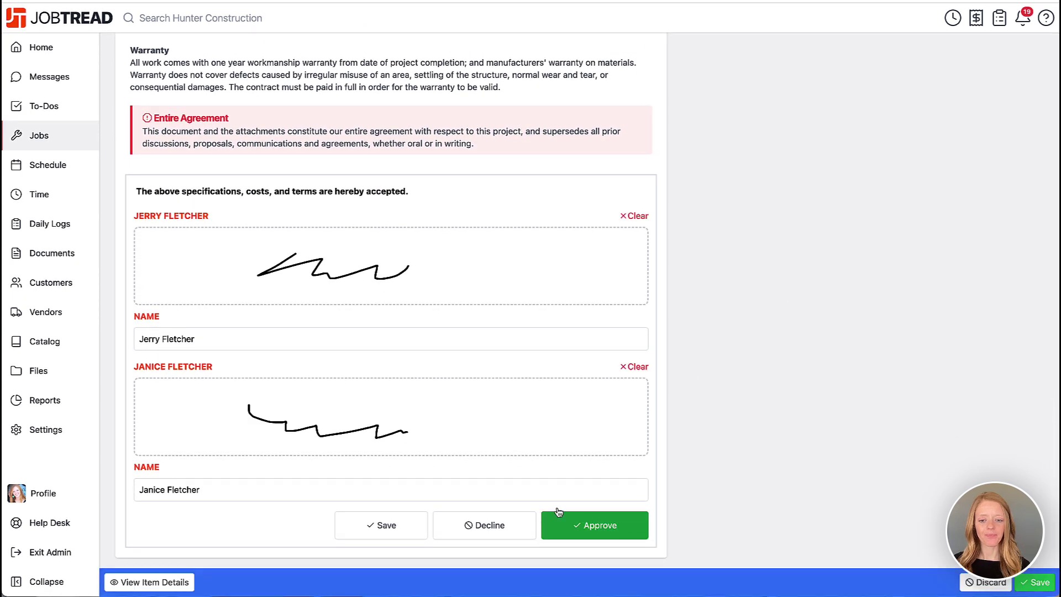
click(607, 532)
scroll(781, 376, up, 15)
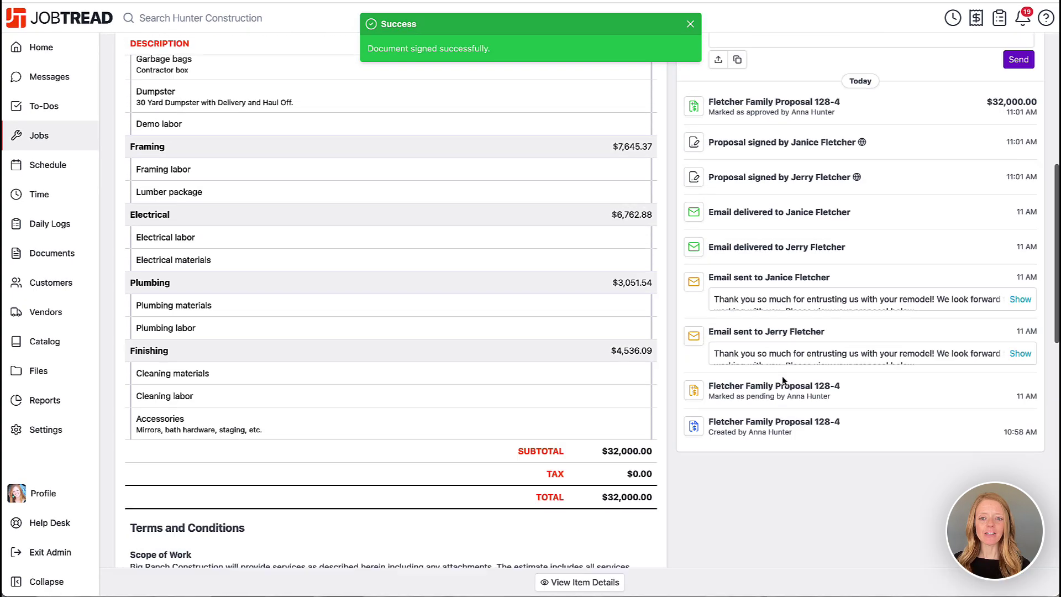
scroll(781, 376, up, 10)
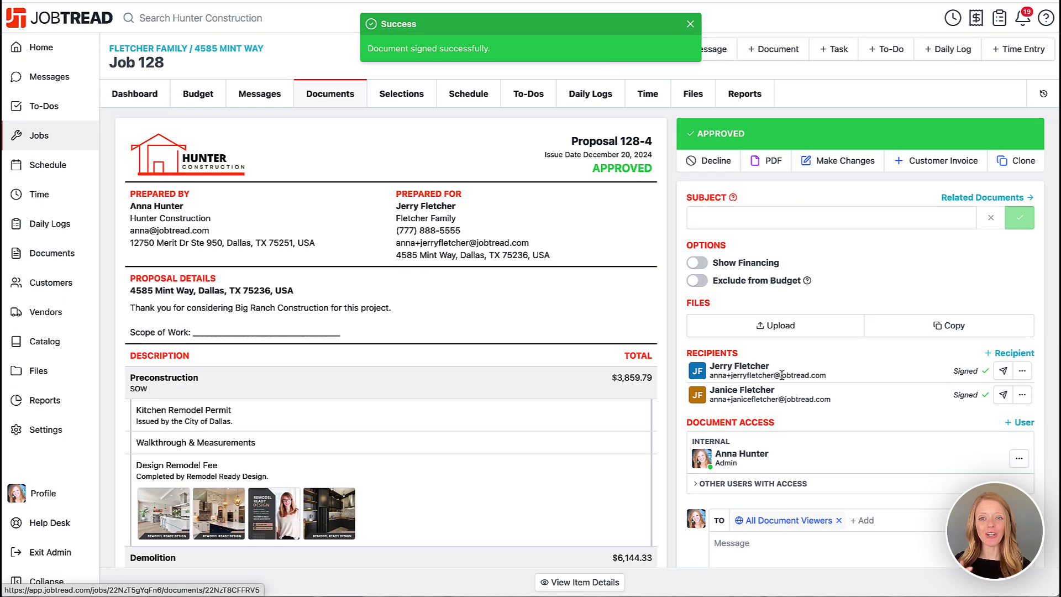